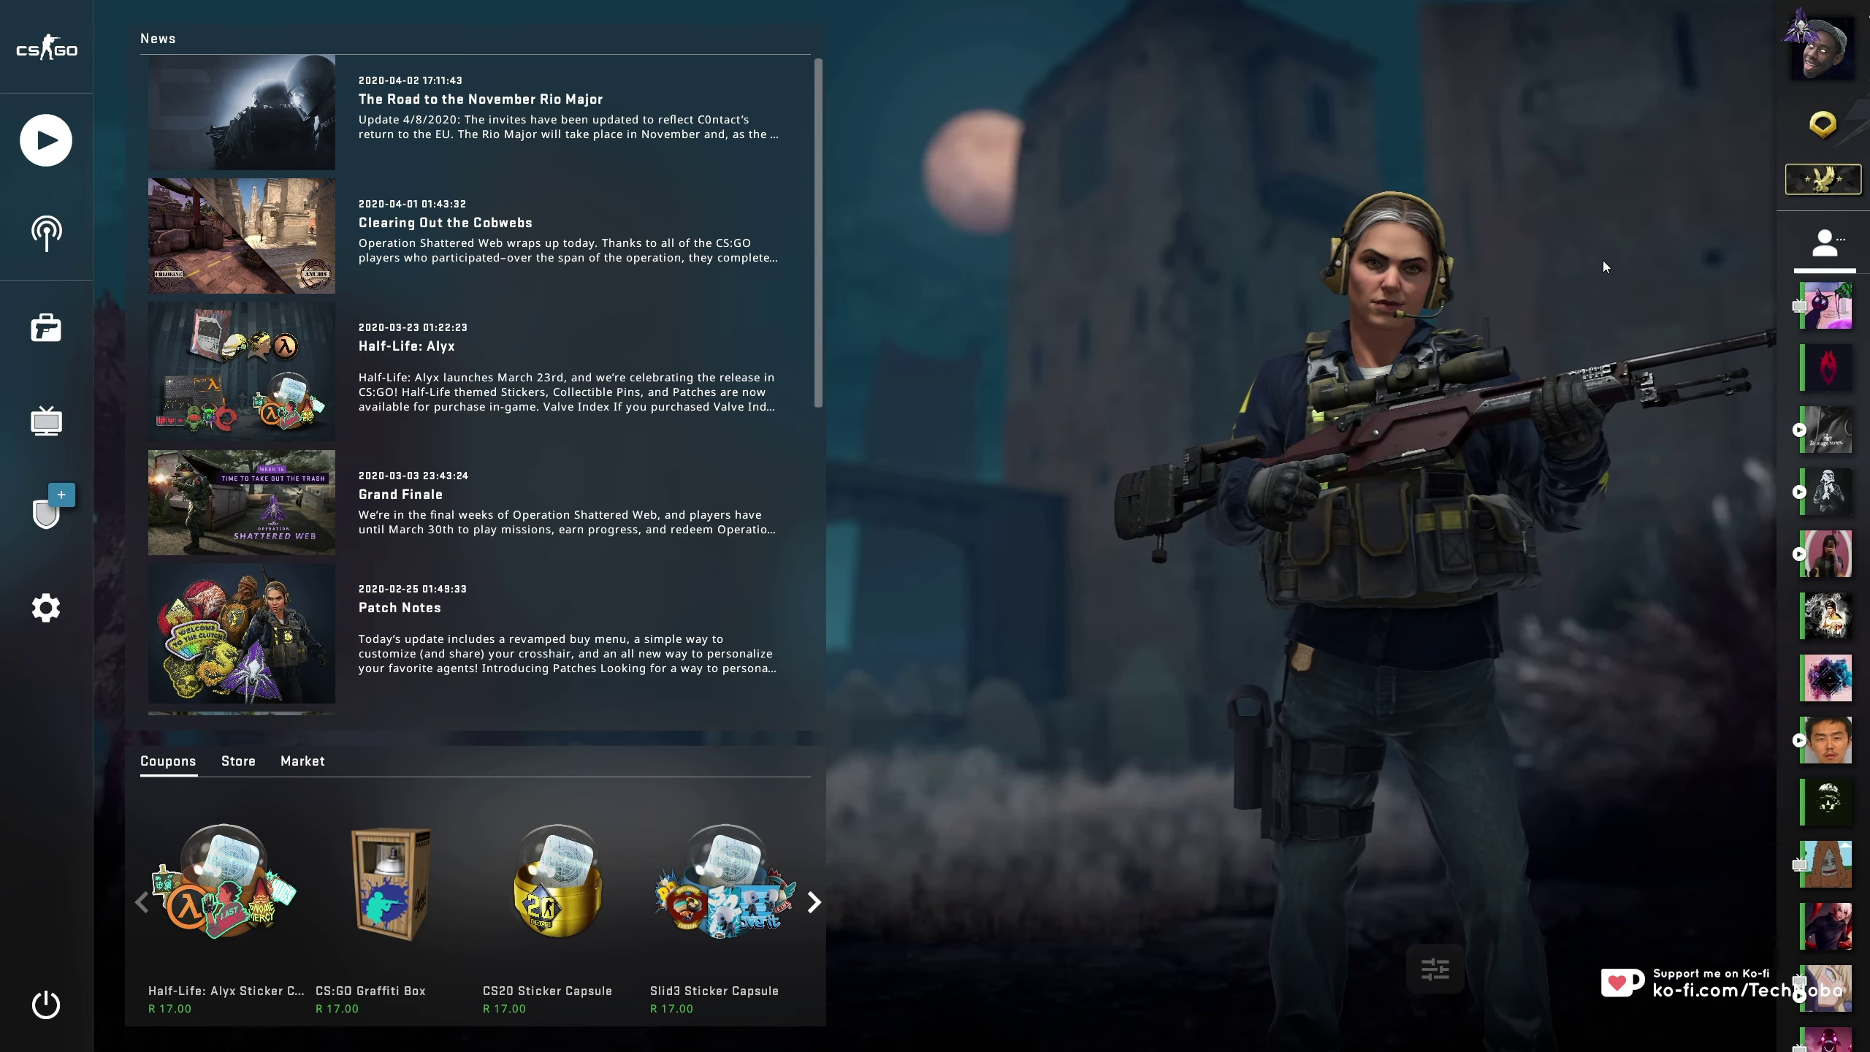
Step: Choose the Community Server Browser from the play mode list and return to the home screen
{"action": "mouse_move", "coordinate": [1811, 251]}
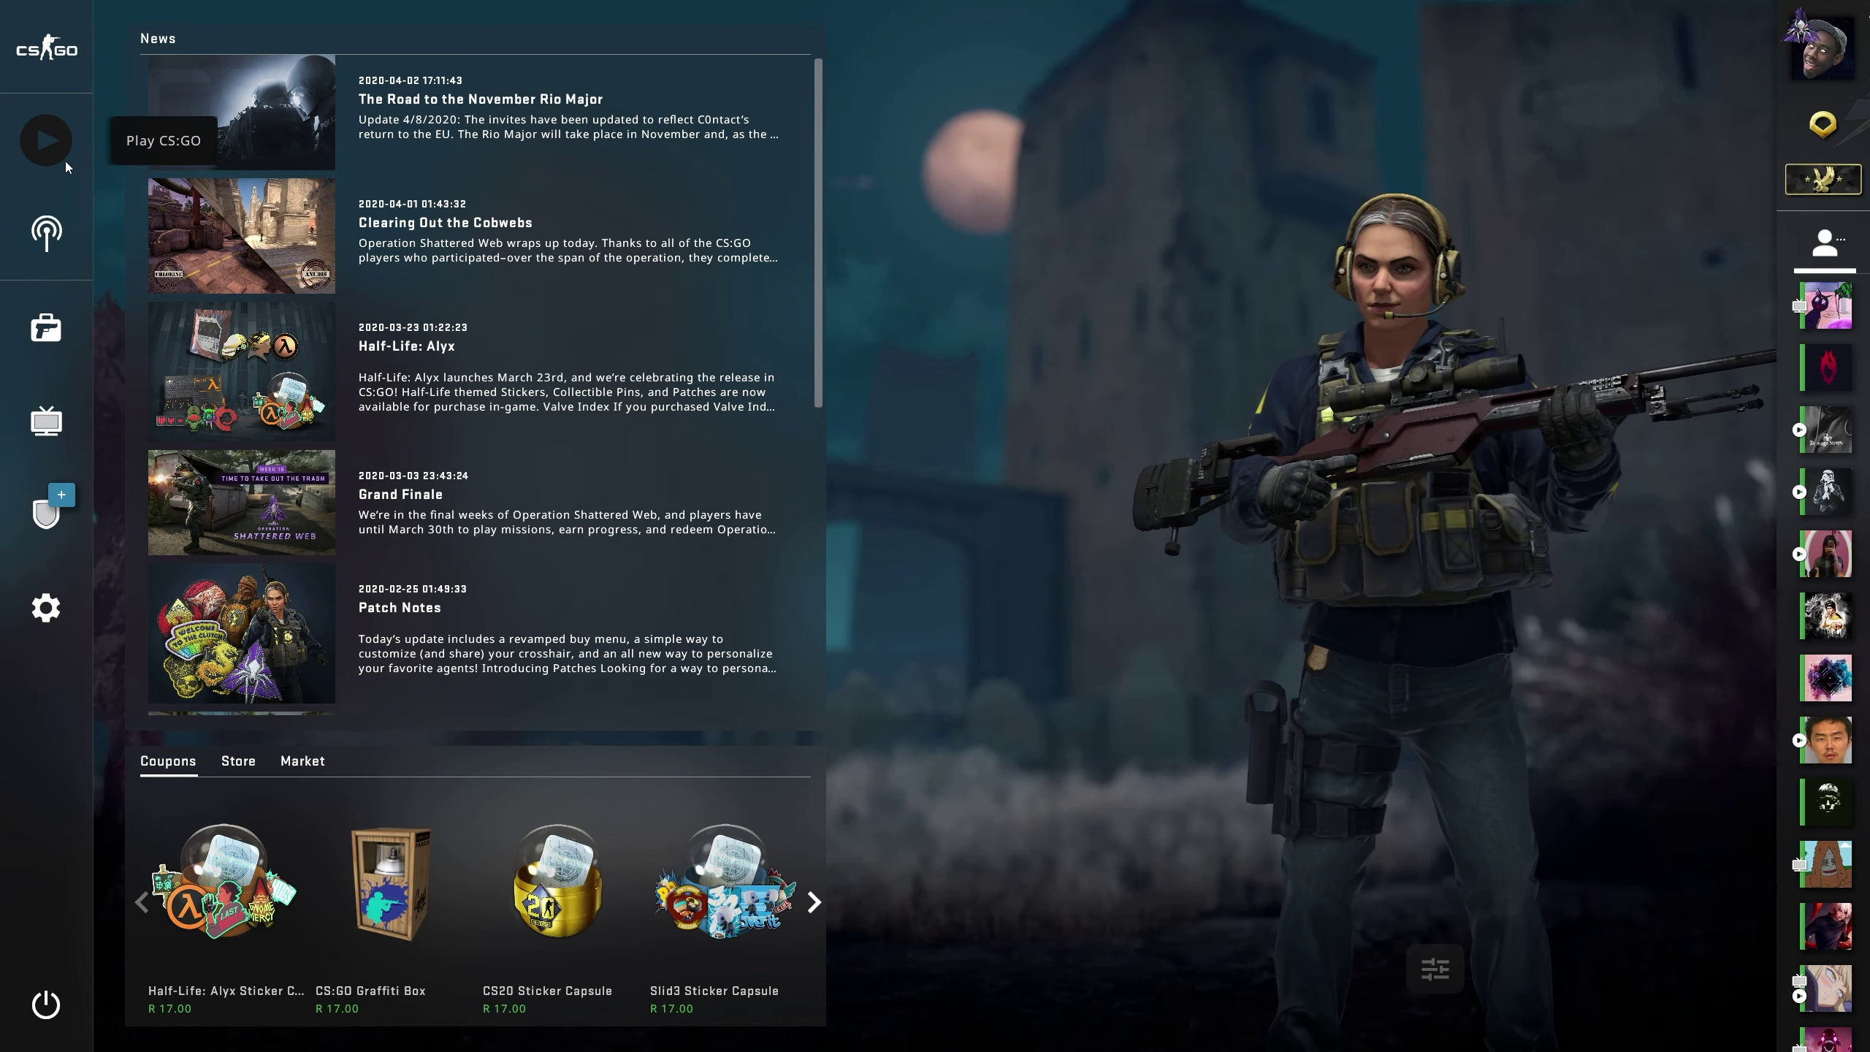
{"action": "left_click", "coordinate": [63, 159]}
{"action": "left_click", "coordinate": [294, 126]}
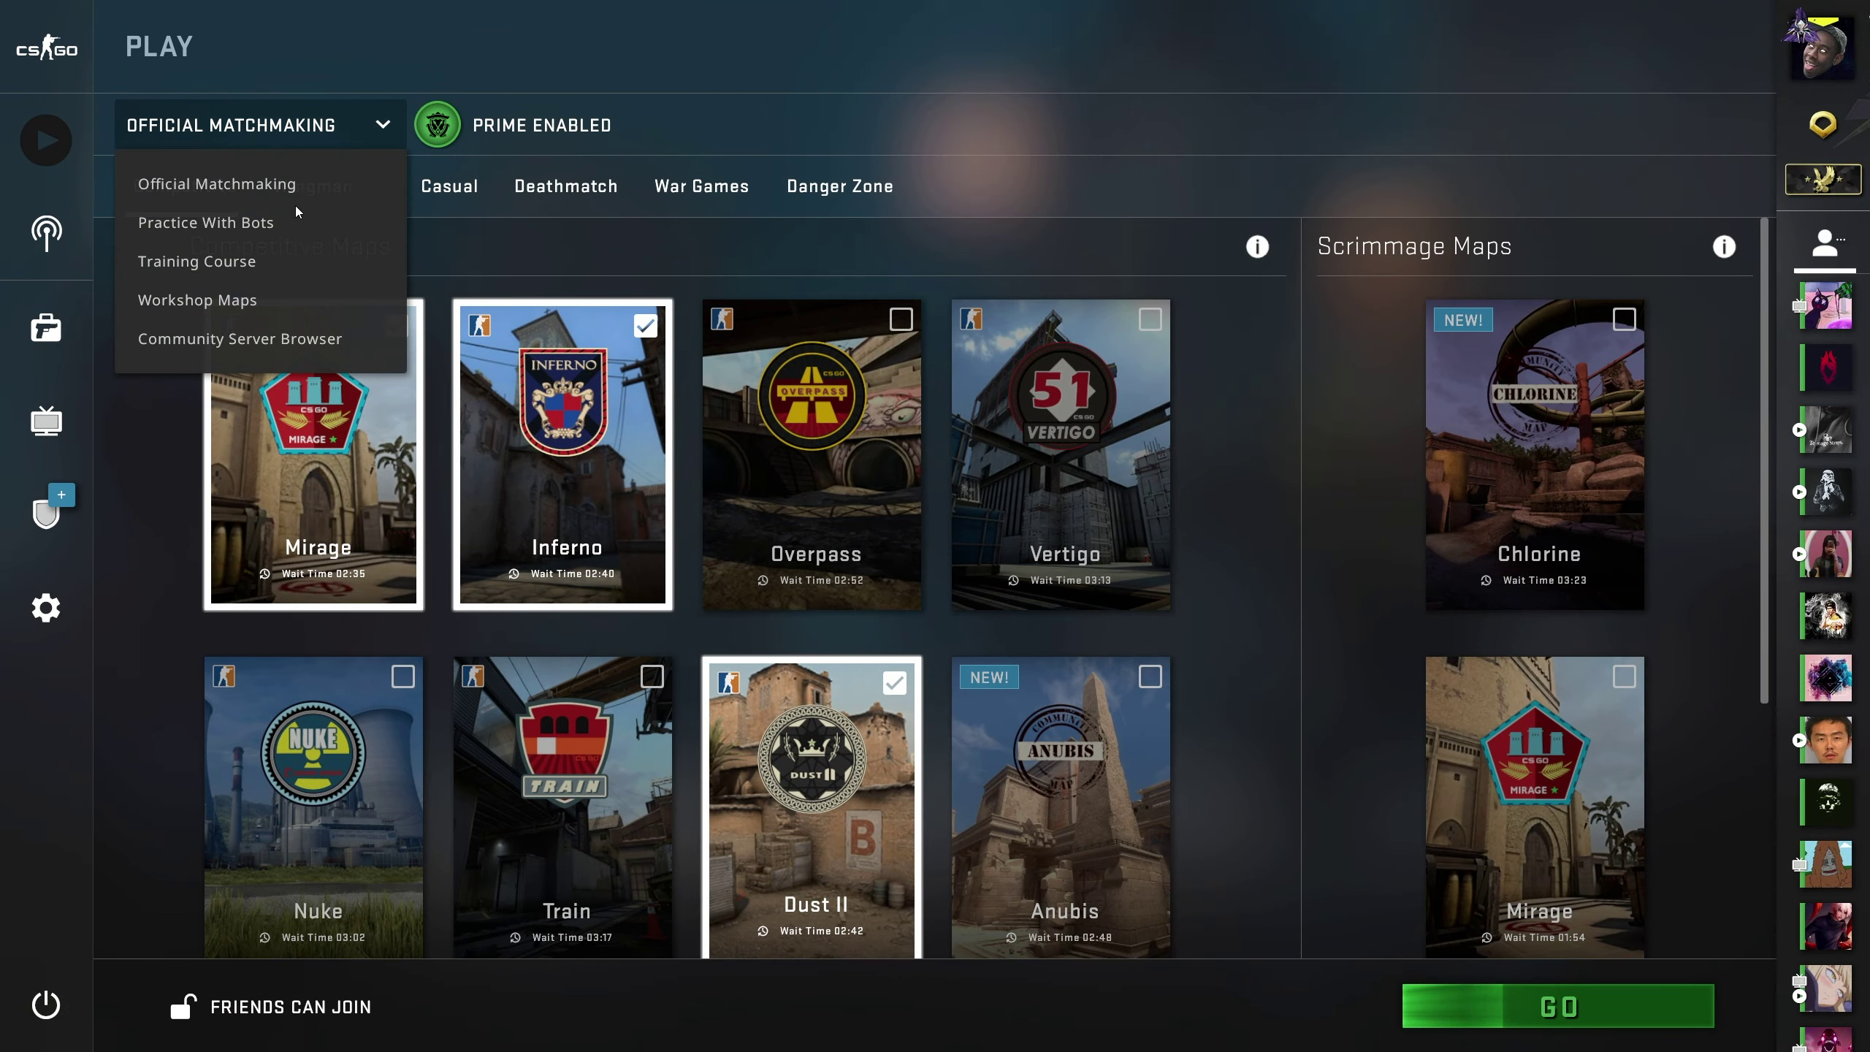
{"action": "left_click", "coordinate": [295, 336]}
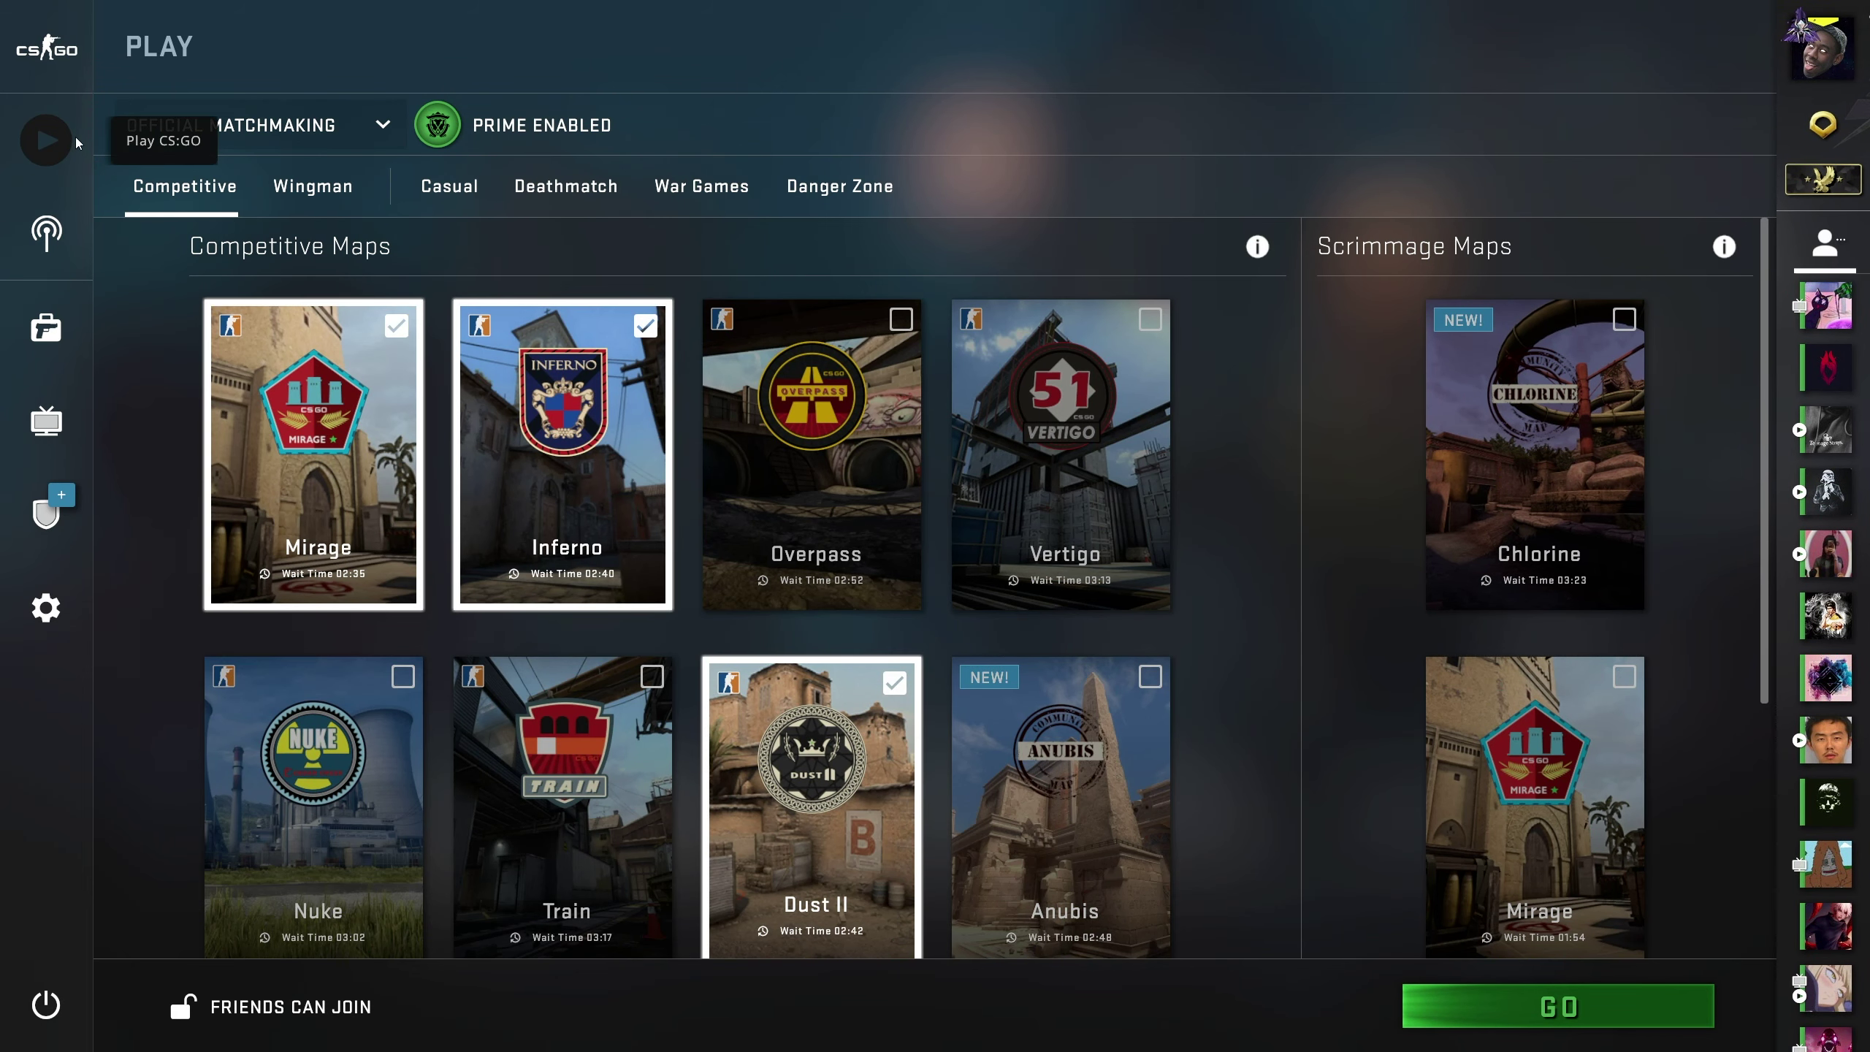
{"action": "left_click", "coordinate": [49, 144]}
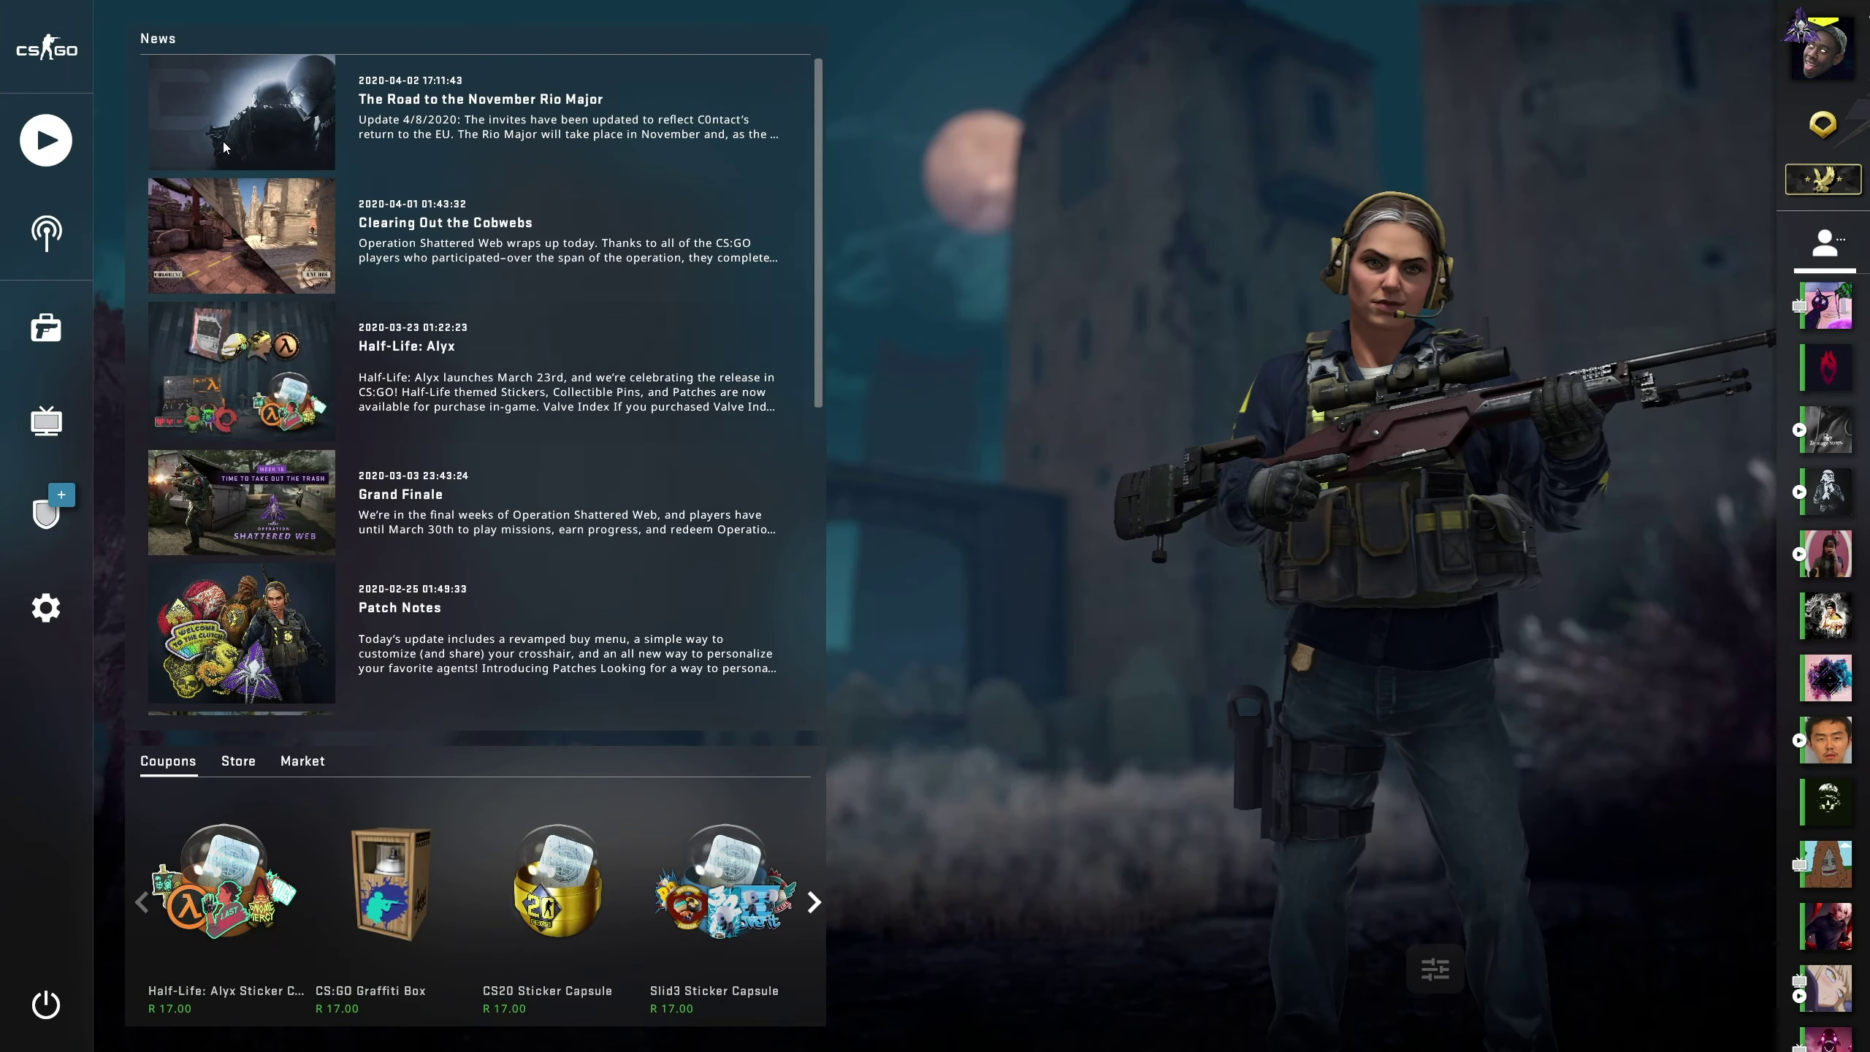
Step: Check that the developer console opens and view the Enable Developer Console option in the game settings
{"action": "mouse_move", "coordinate": [1826, 302]}
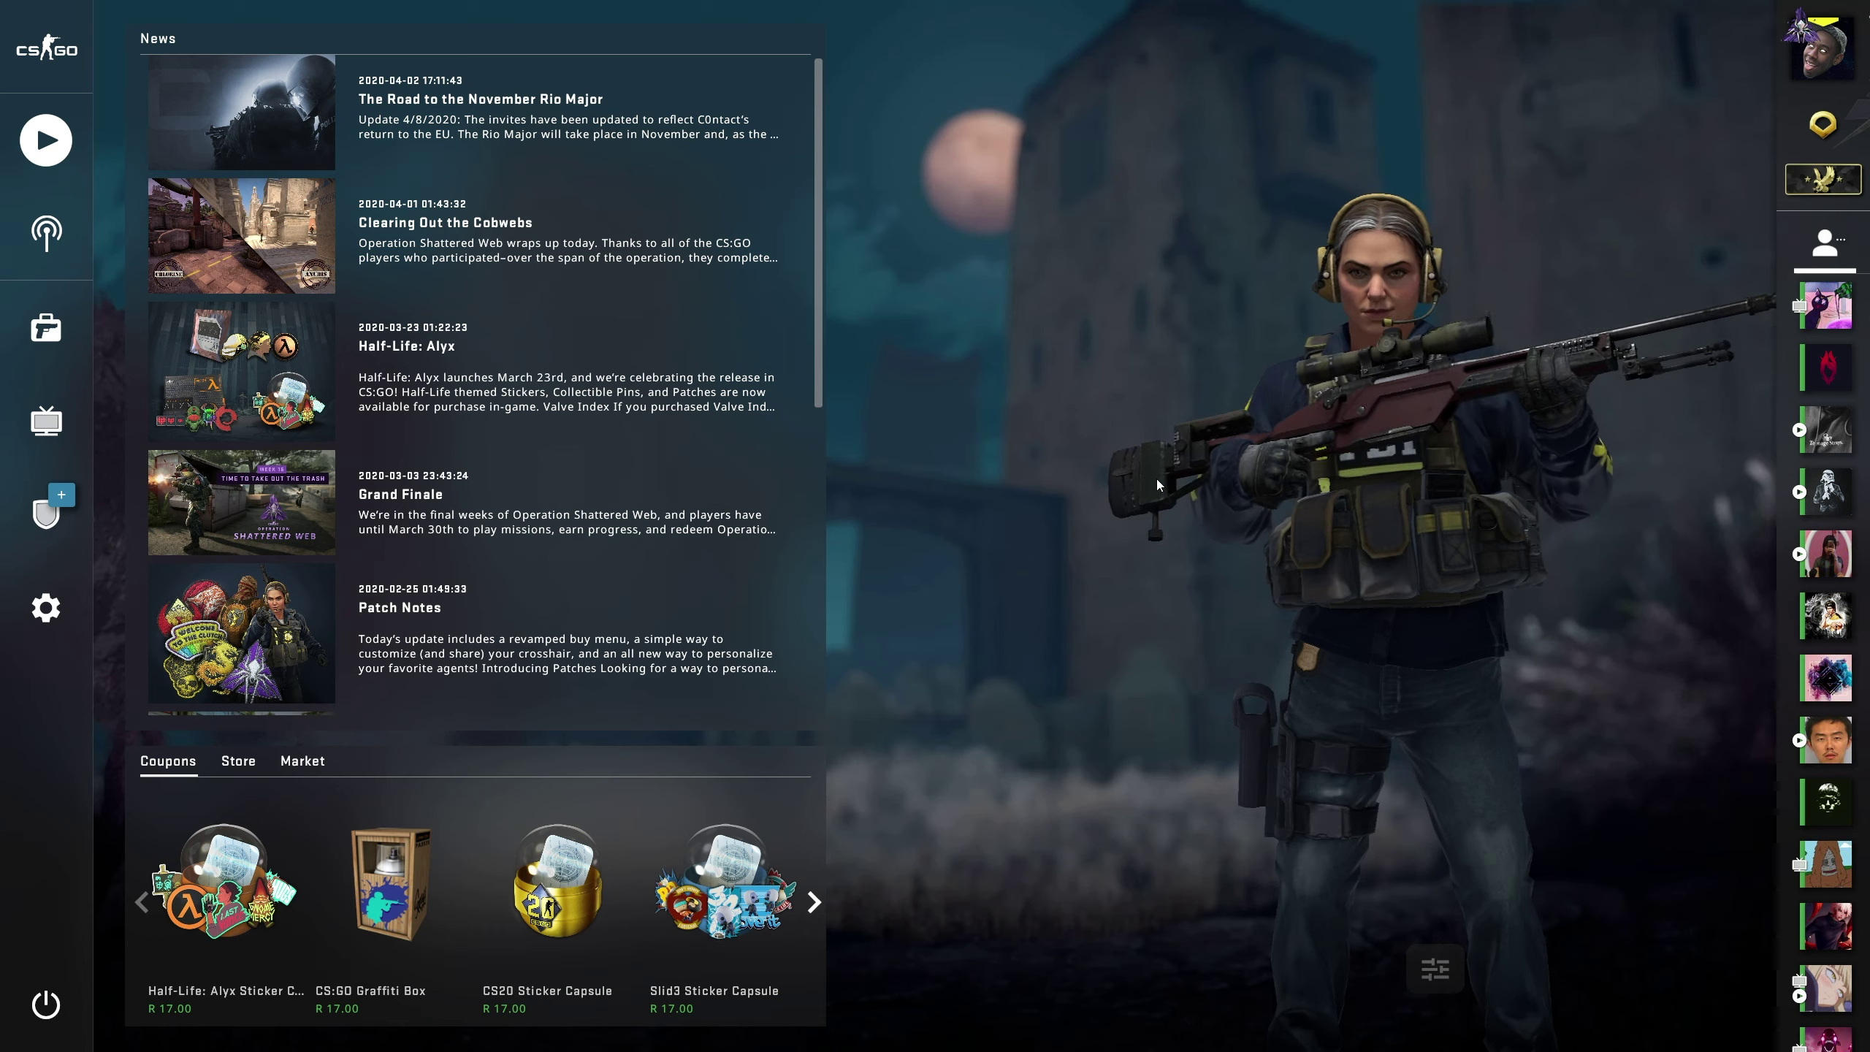
{"action": "key", "text": "grave"}
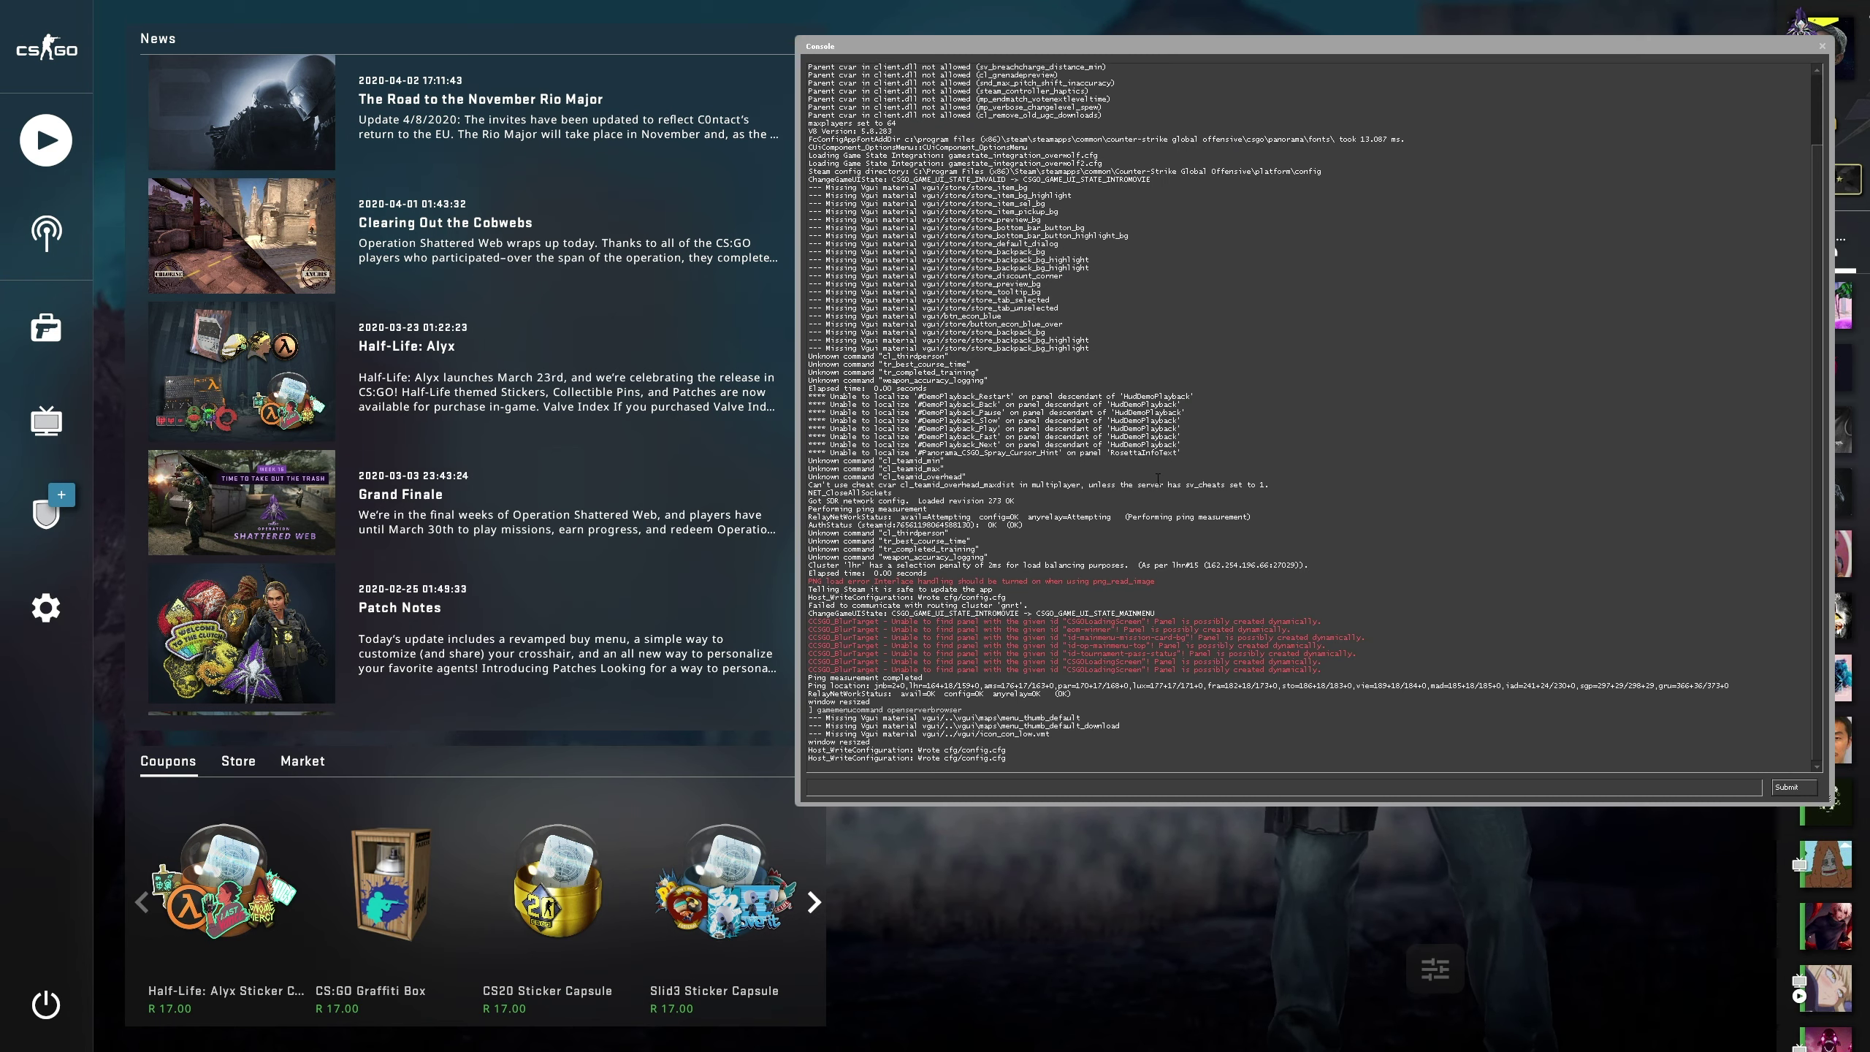
{"action": "key", "text": "grave"}
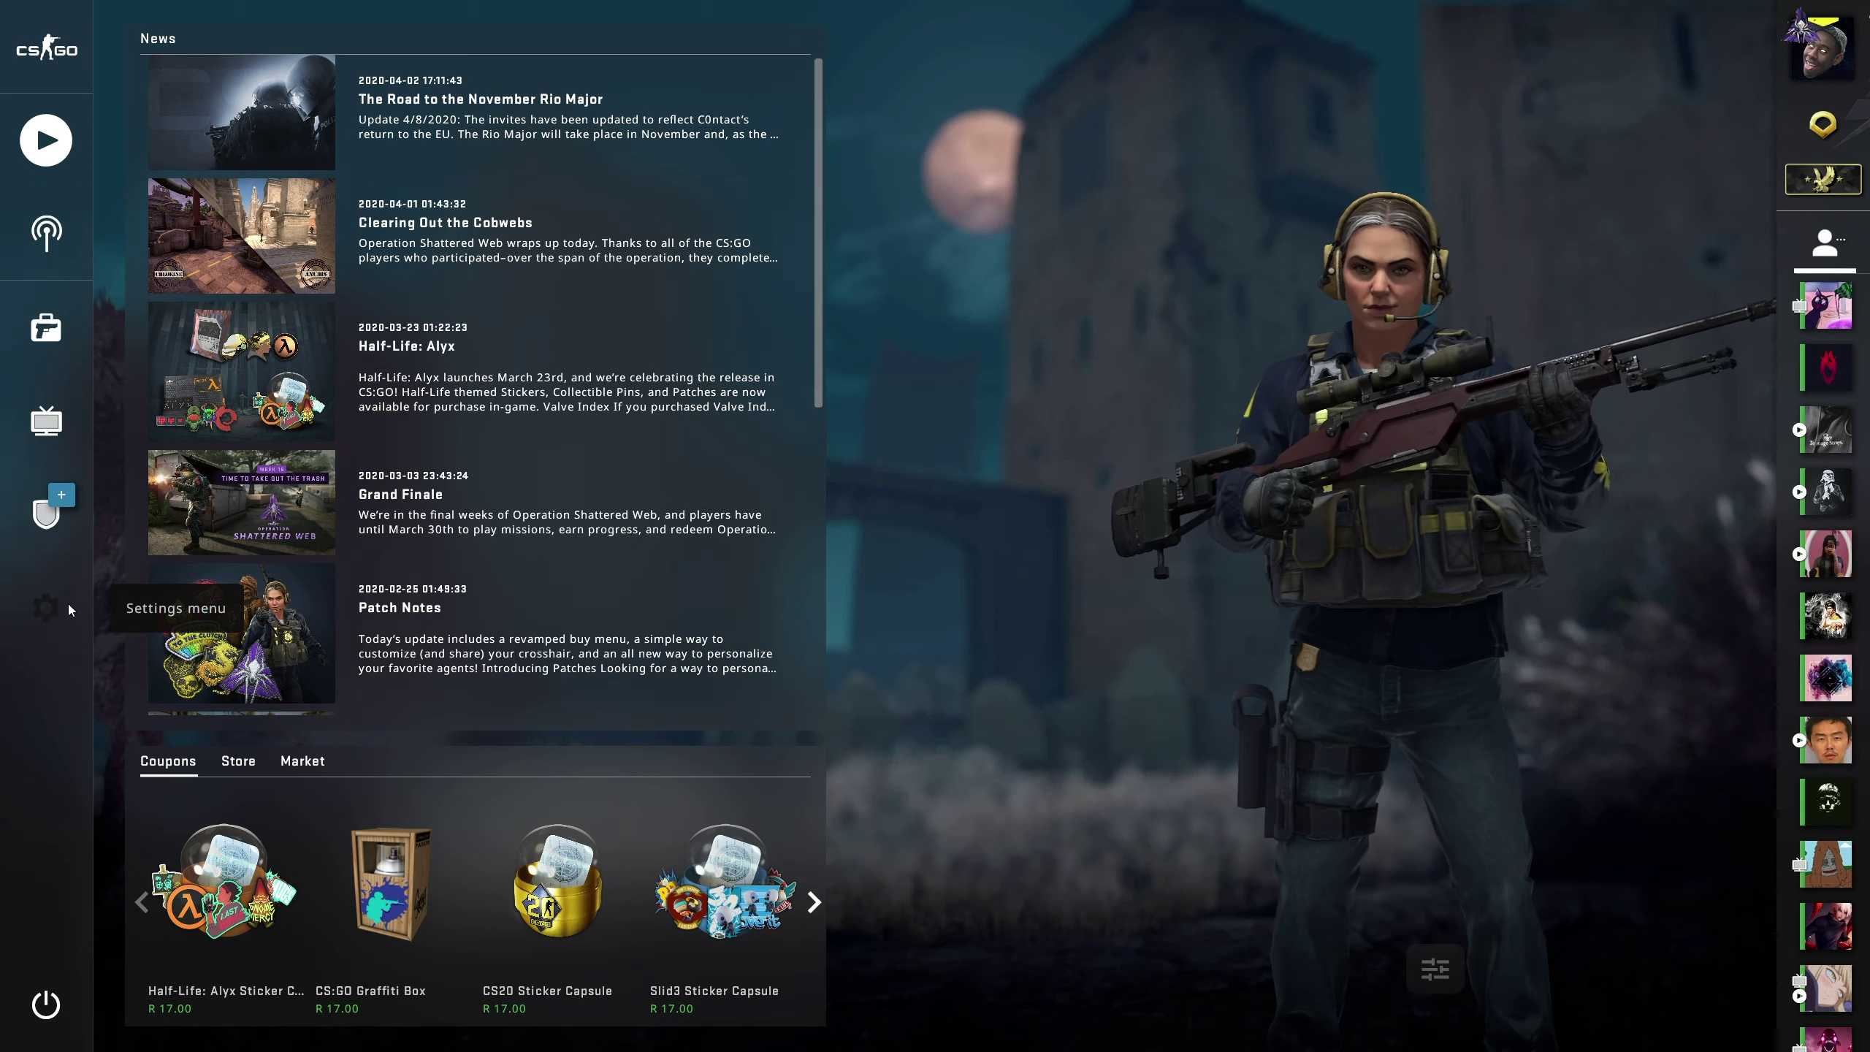
{"action": "left_click", "coordinate": [66, 607]}
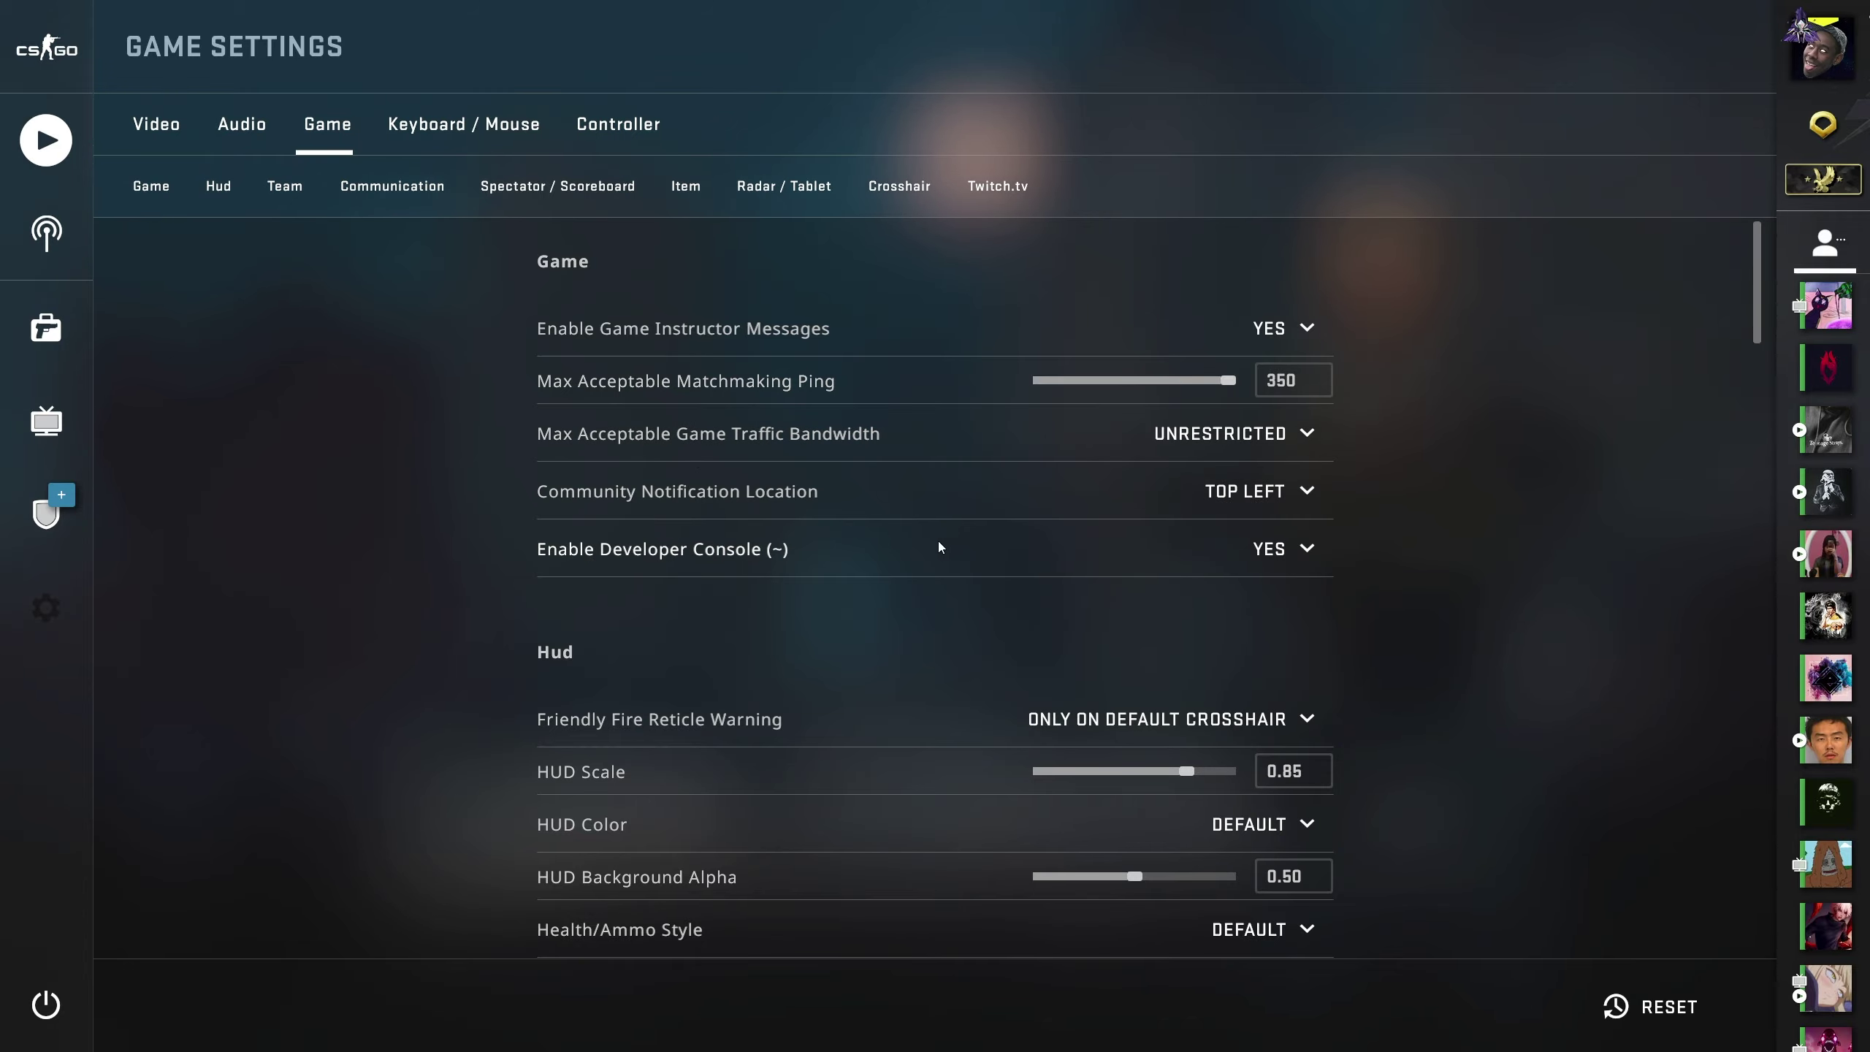
{"action": "key", "text": "Escape"}
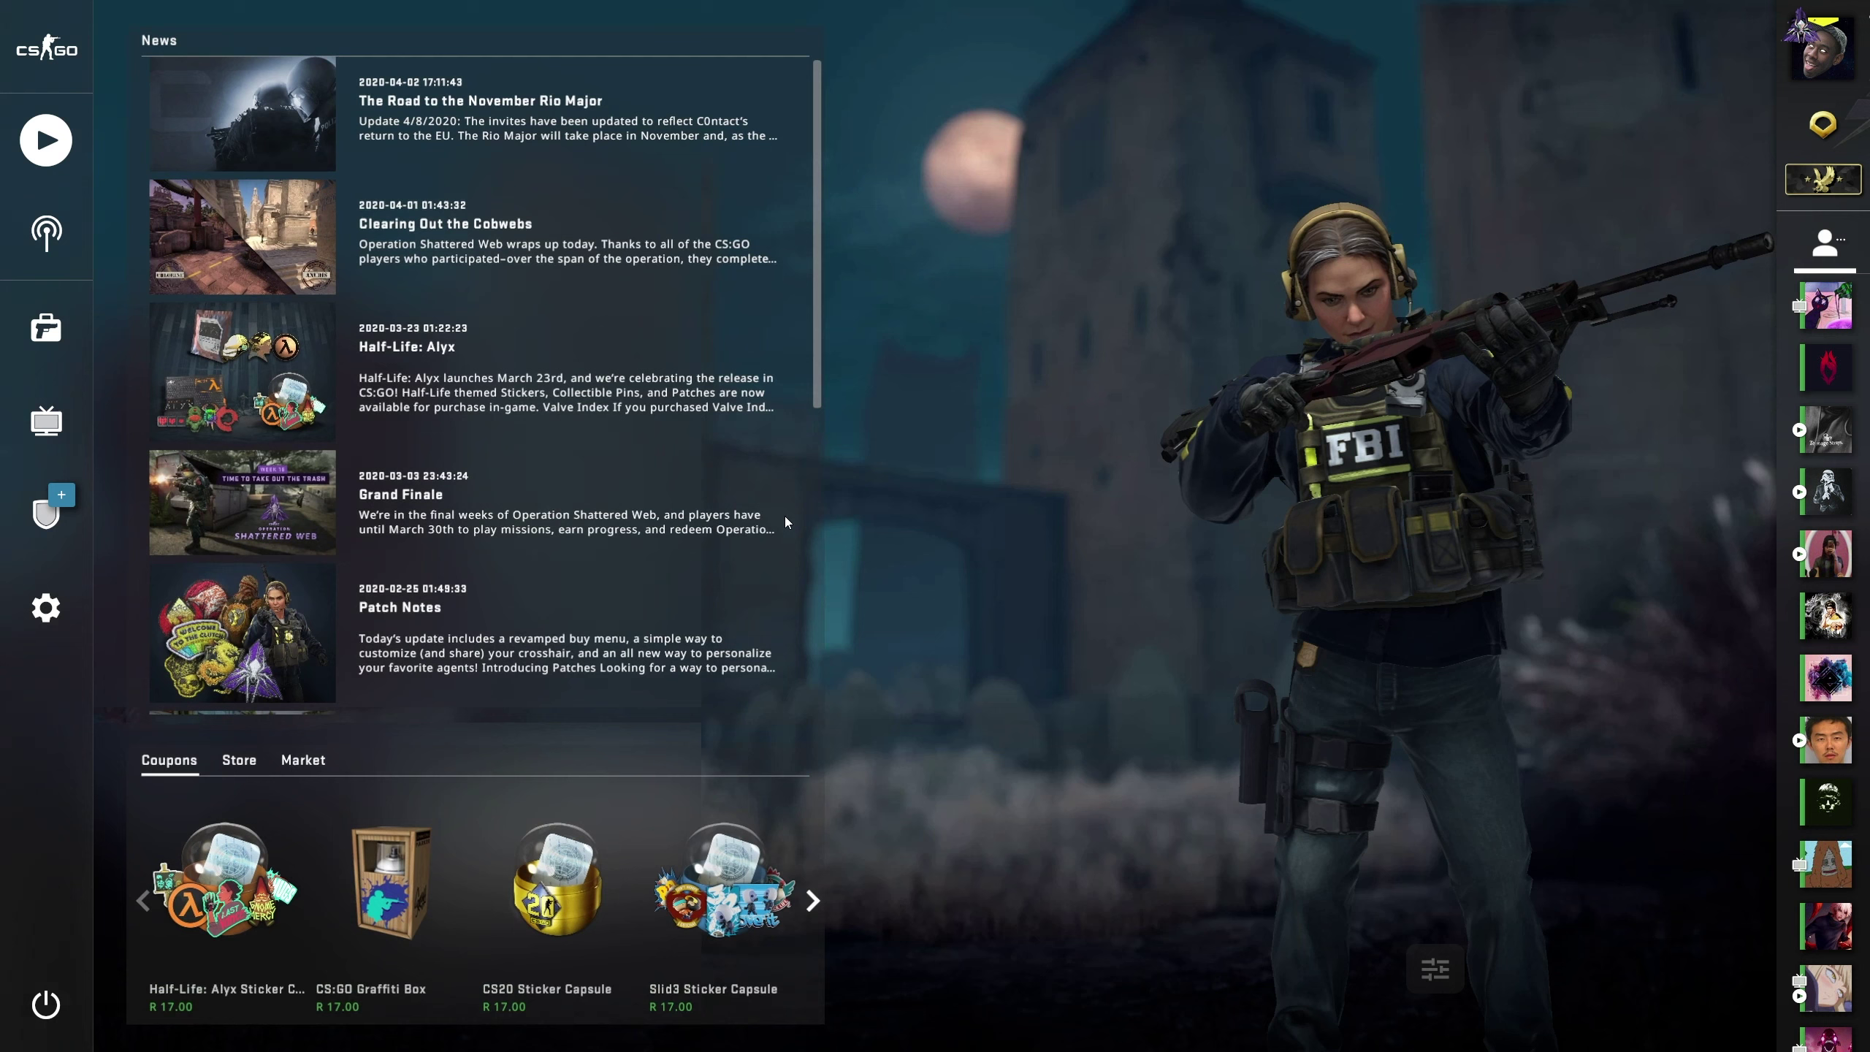
Step: Run the console command gamemenucommand openserverbrowser
{"action": "key", "text": "grave"}
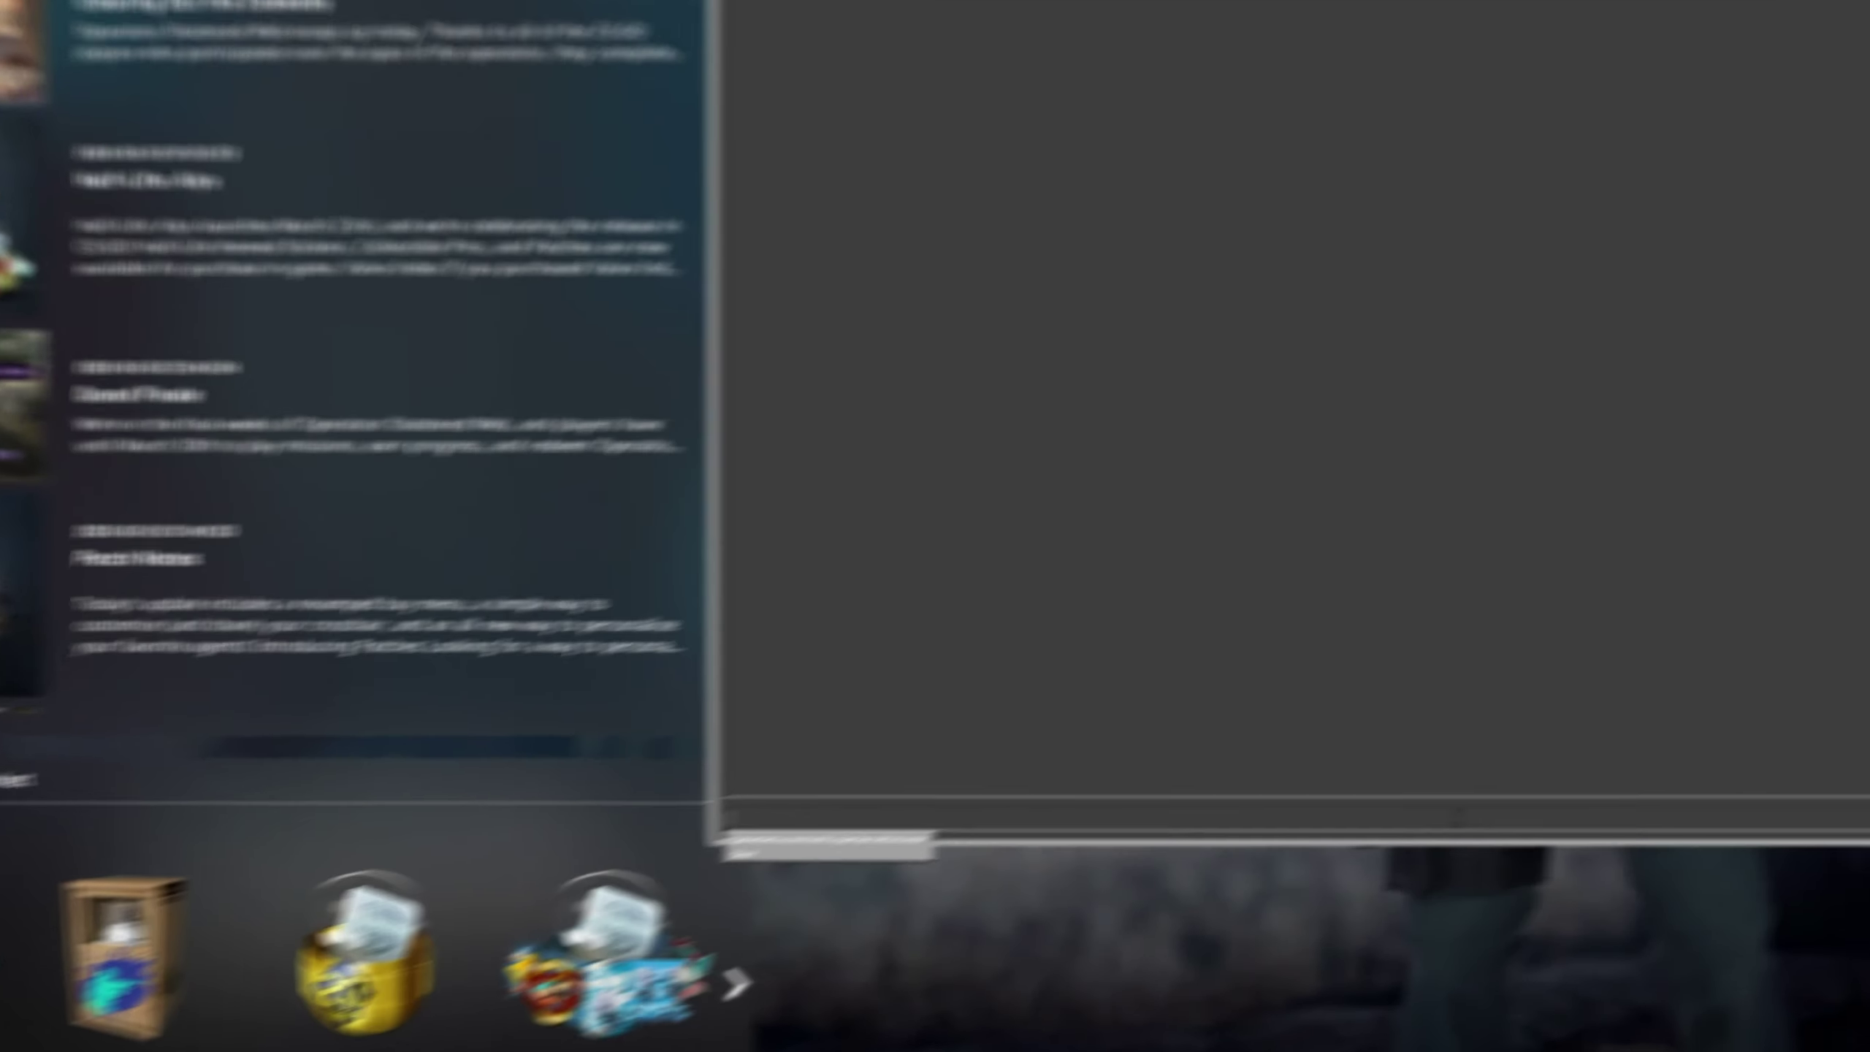
{"action": "type", "text": "gamemenucommand "}
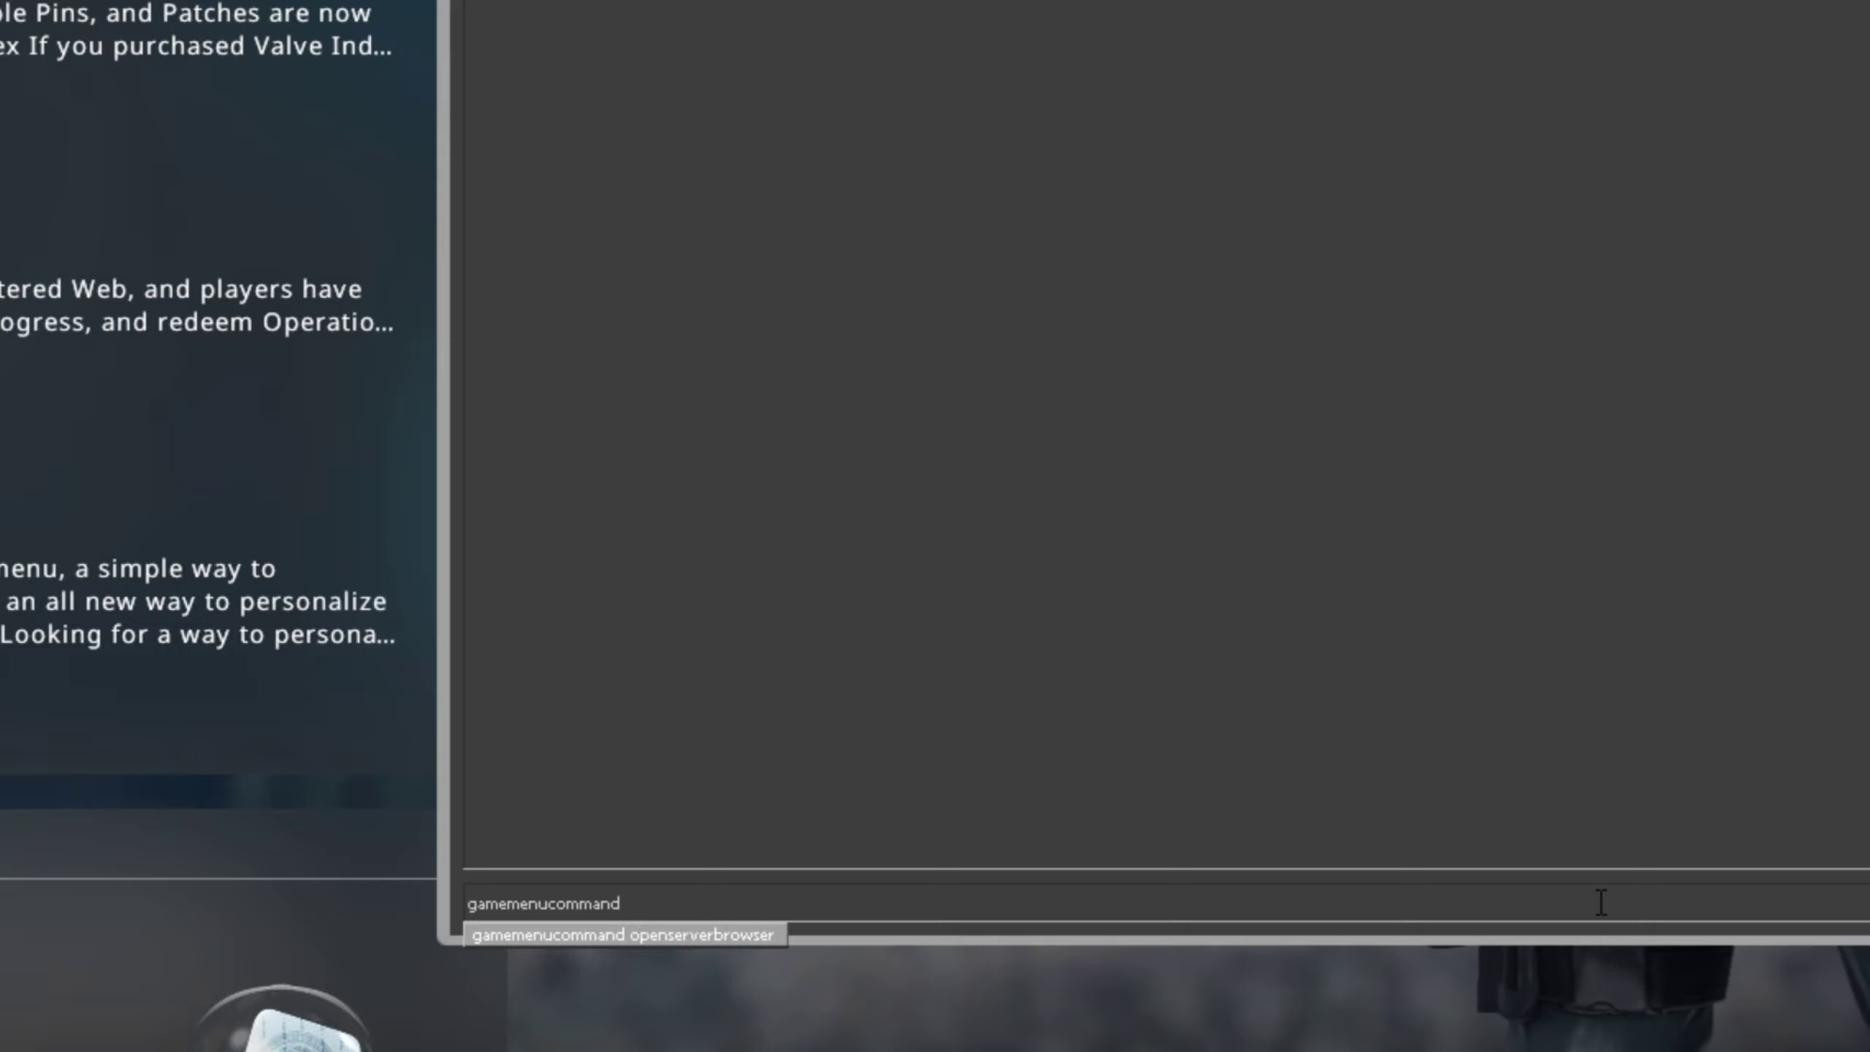
{"action": "type", "text": "openserv"}
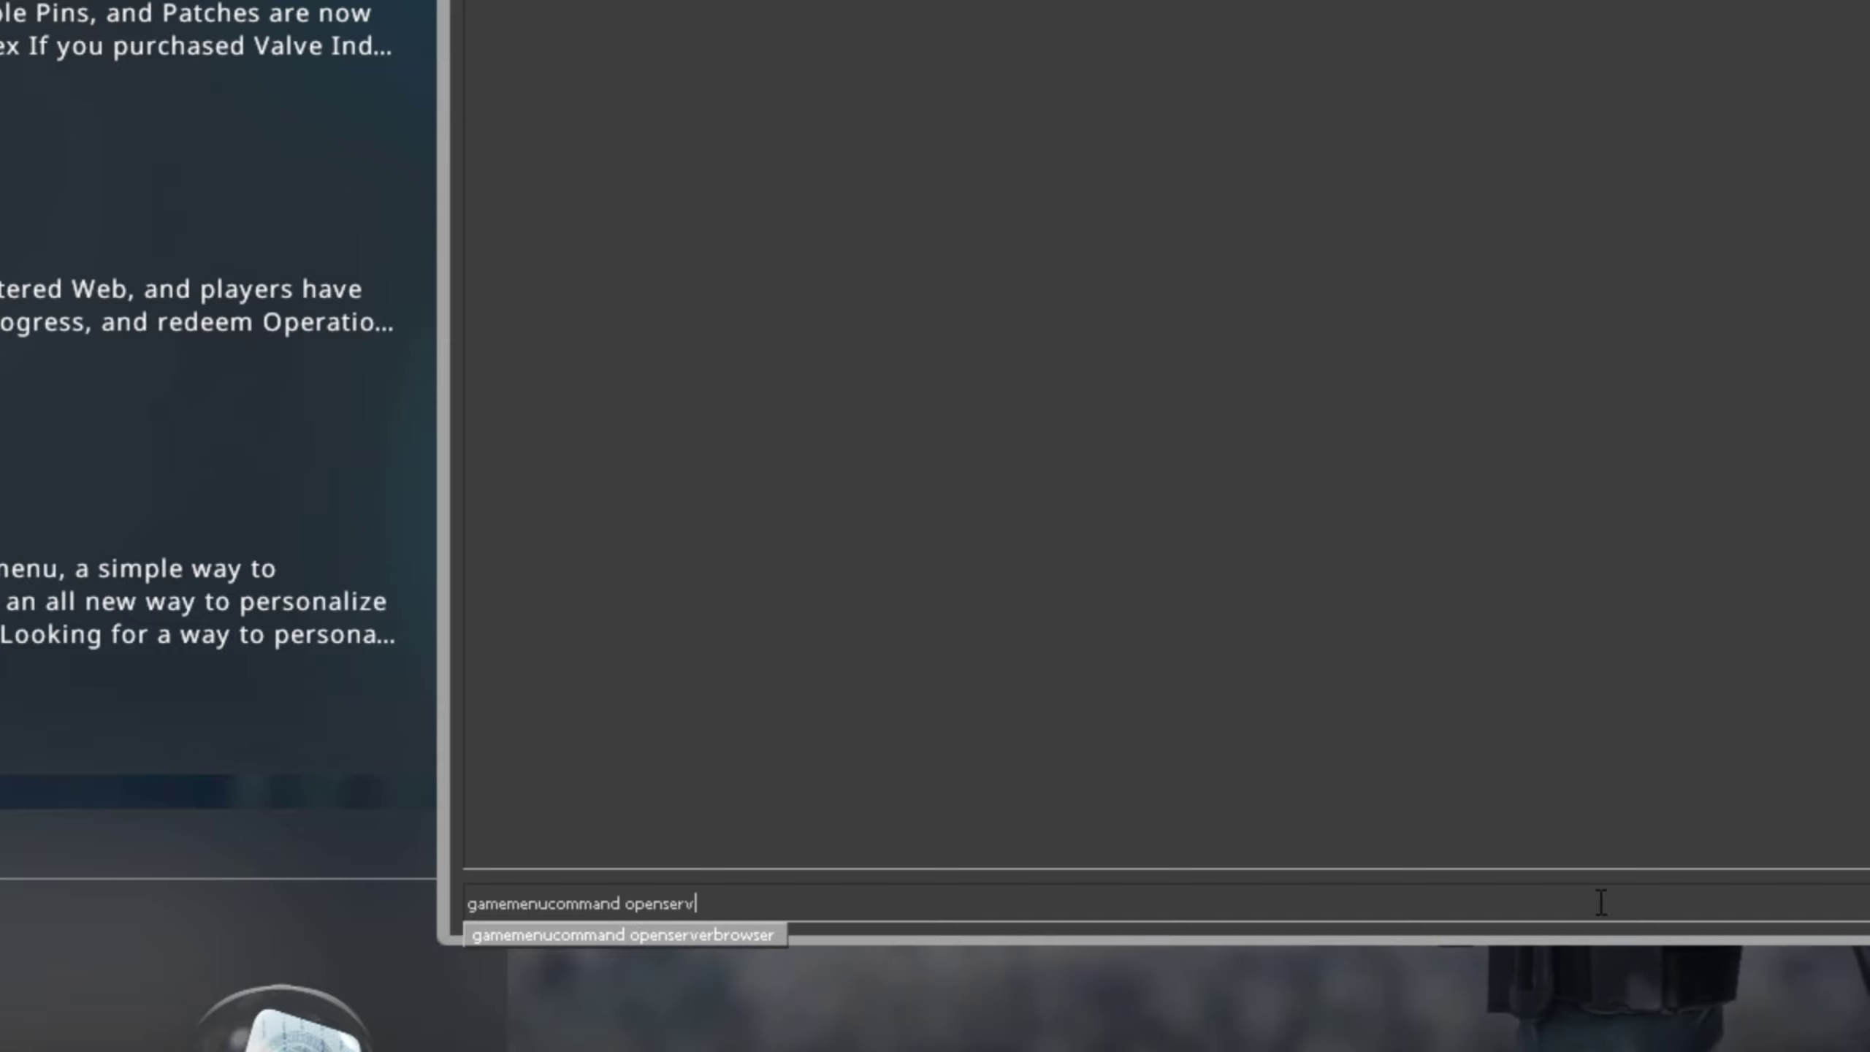
{"action": "type", "text": "erbrowser"}
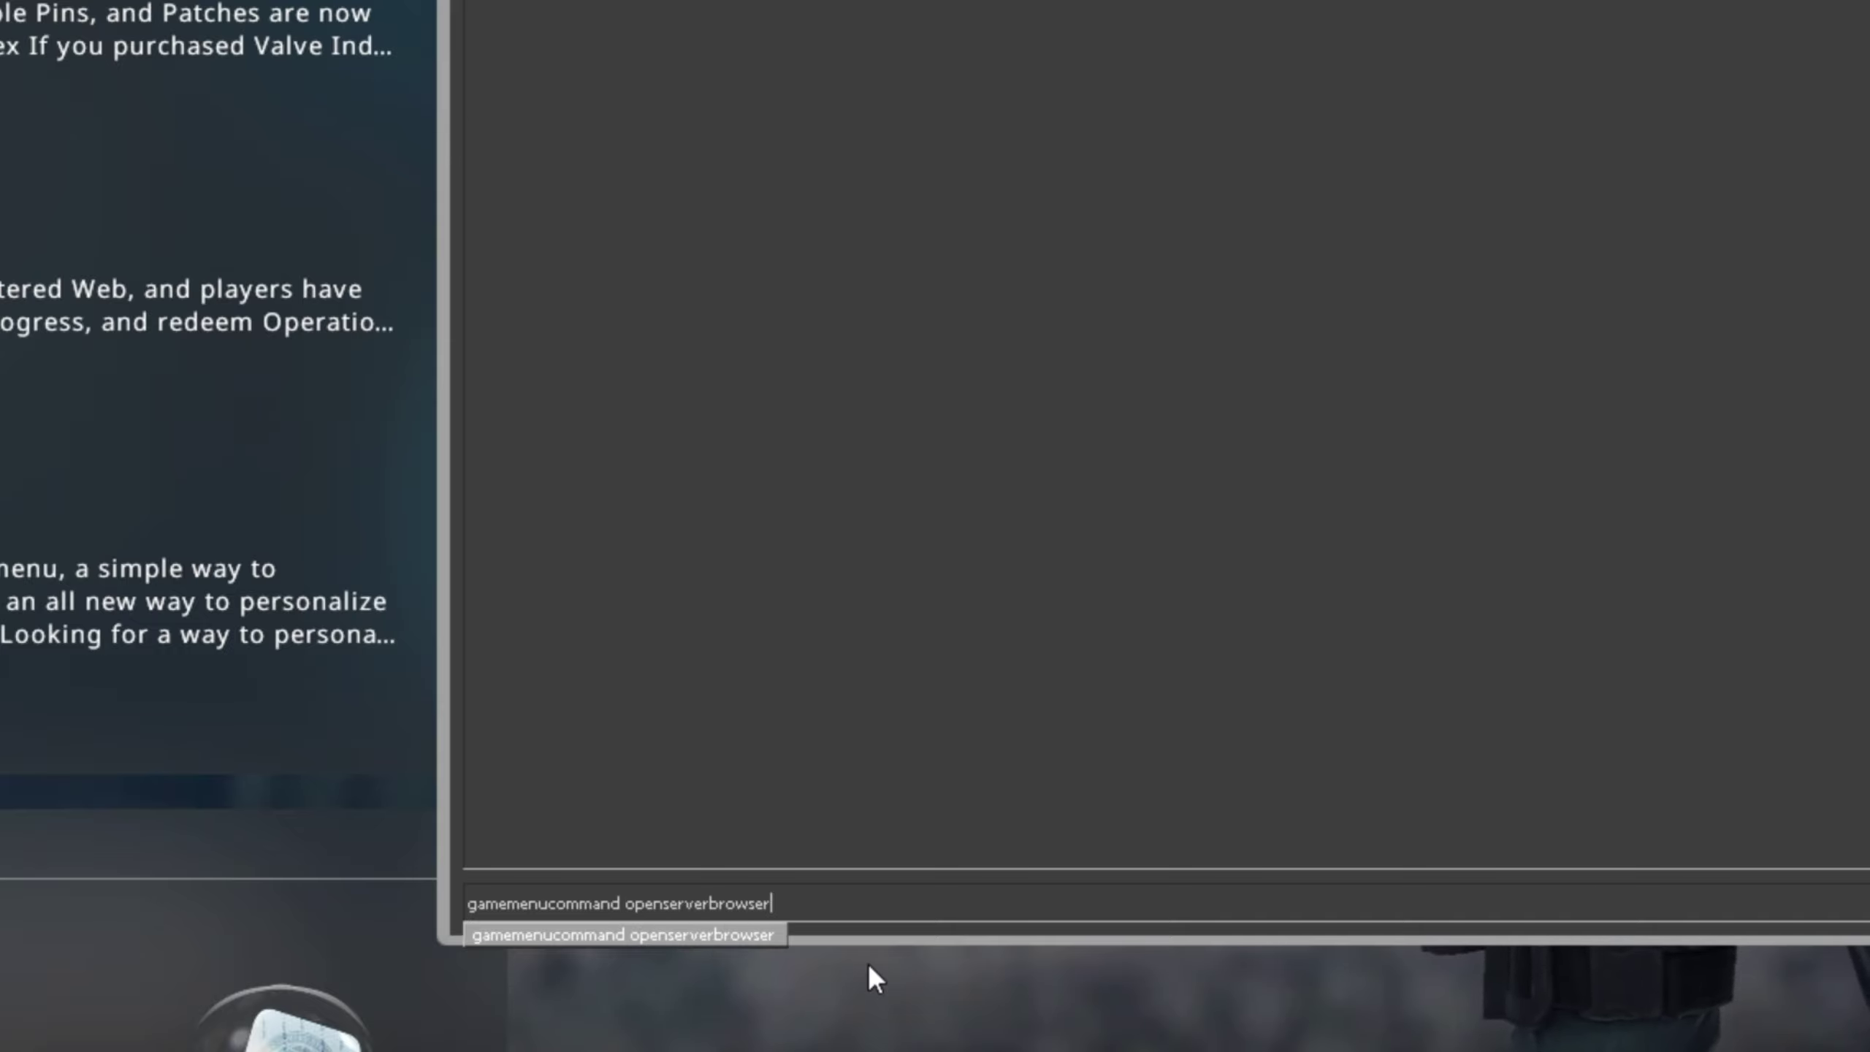
{"action": "left_click_drag", "start_coordinate": [625, 904], "coordinate": [840, 907]}
{"action": "left_click", "coordinate": [840, 907]}
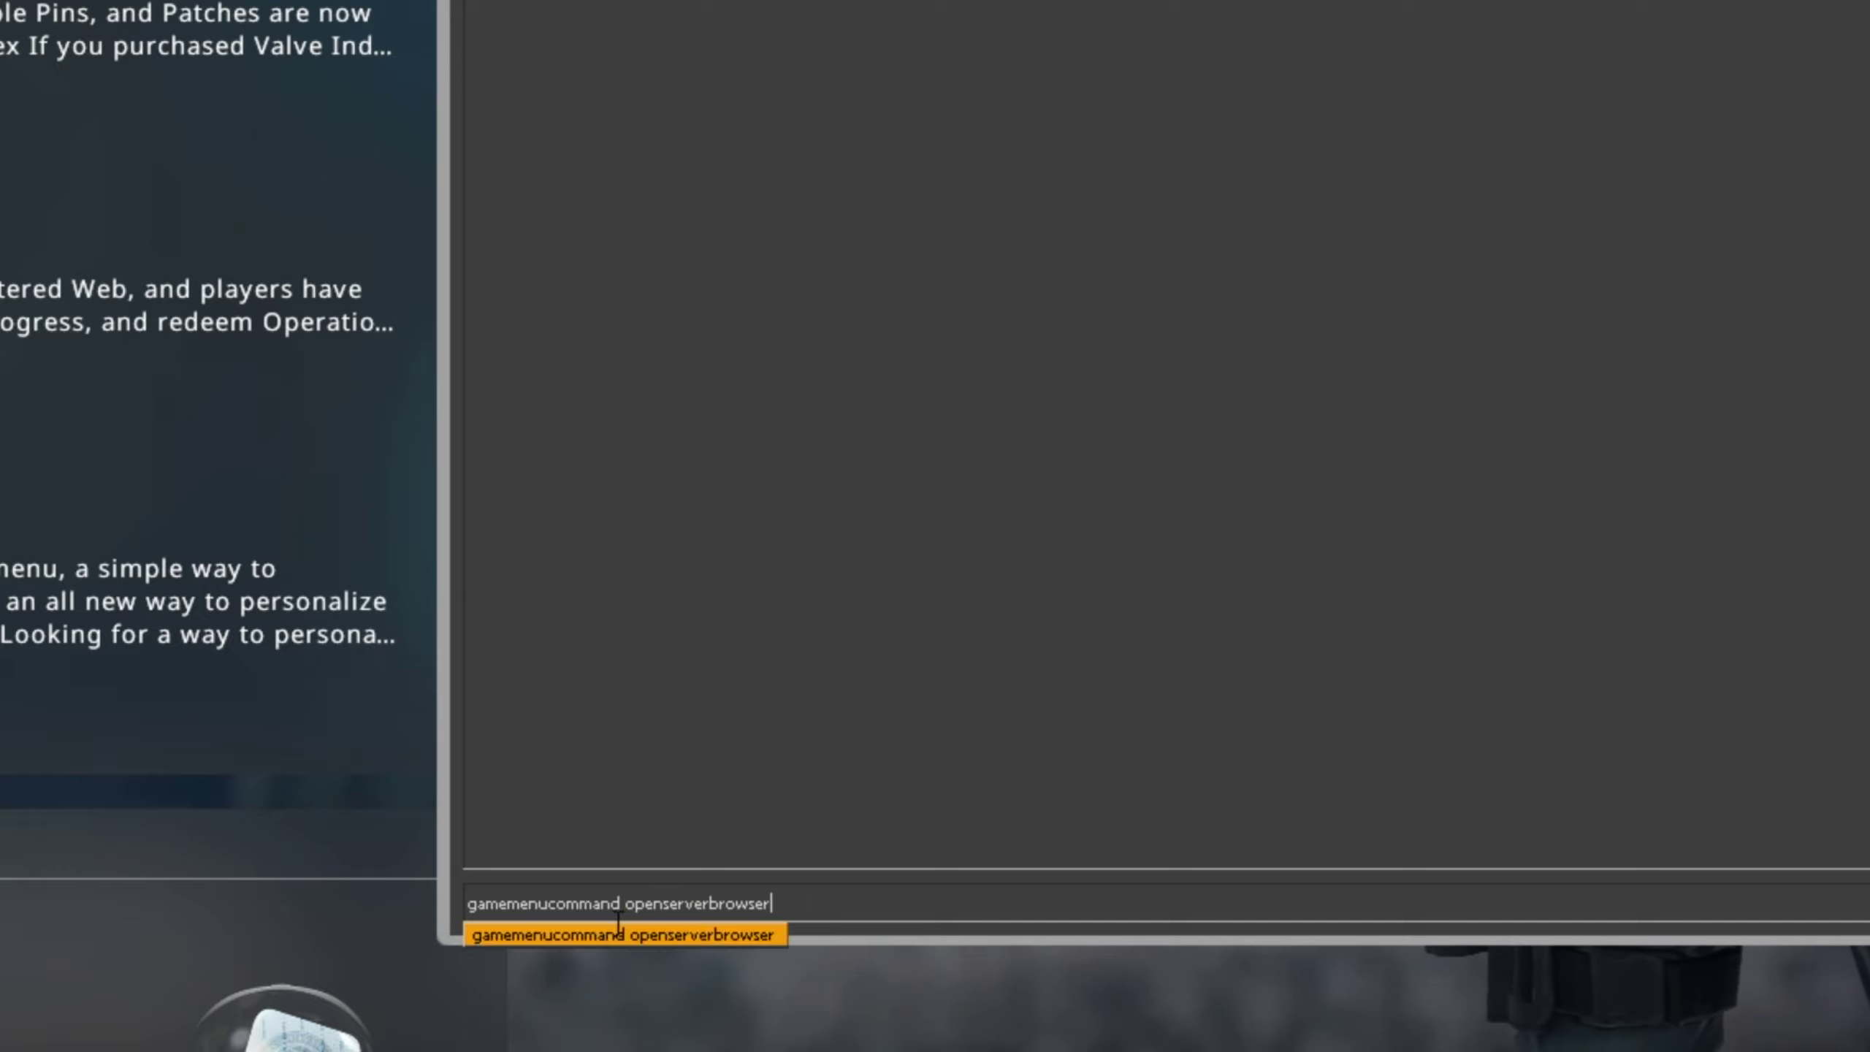
{"action": "double_click", "coordinate": [868, 888]}
{"action": "left_click", "coordinate": [850, 904]}
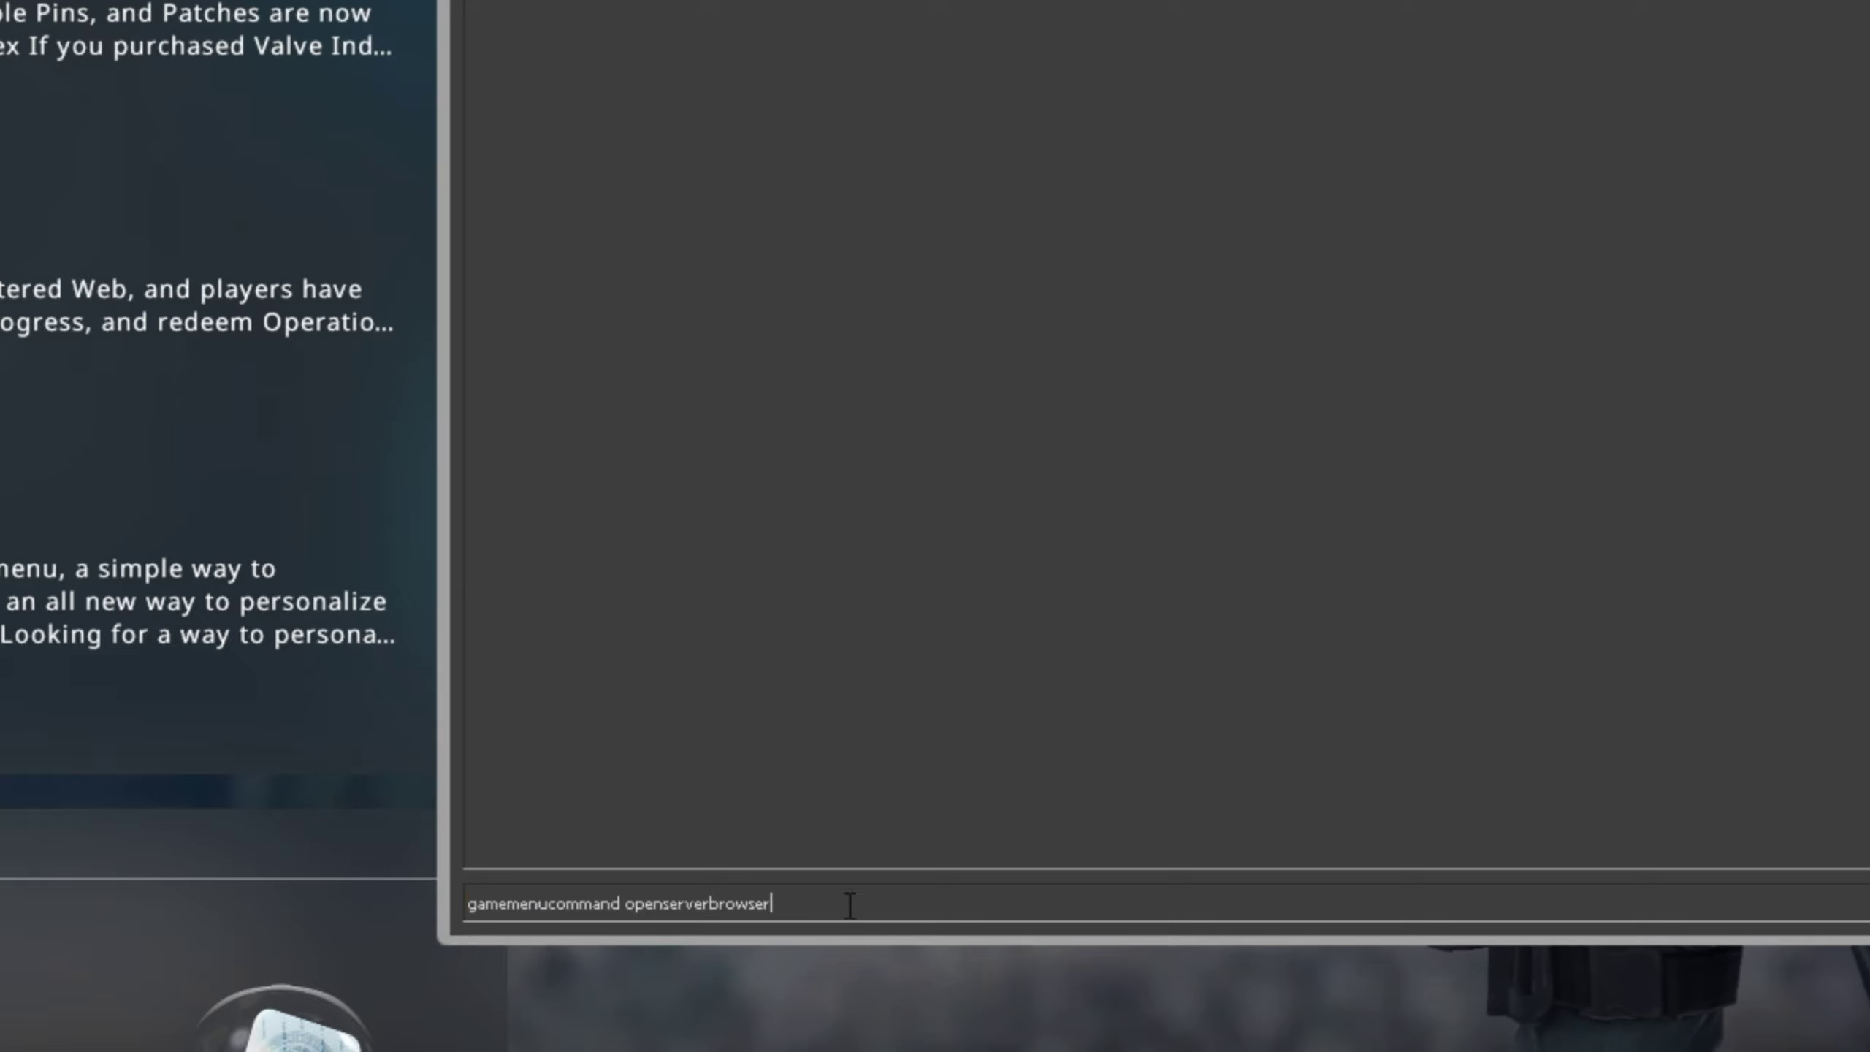
{"action": "key", "text": "Return"}
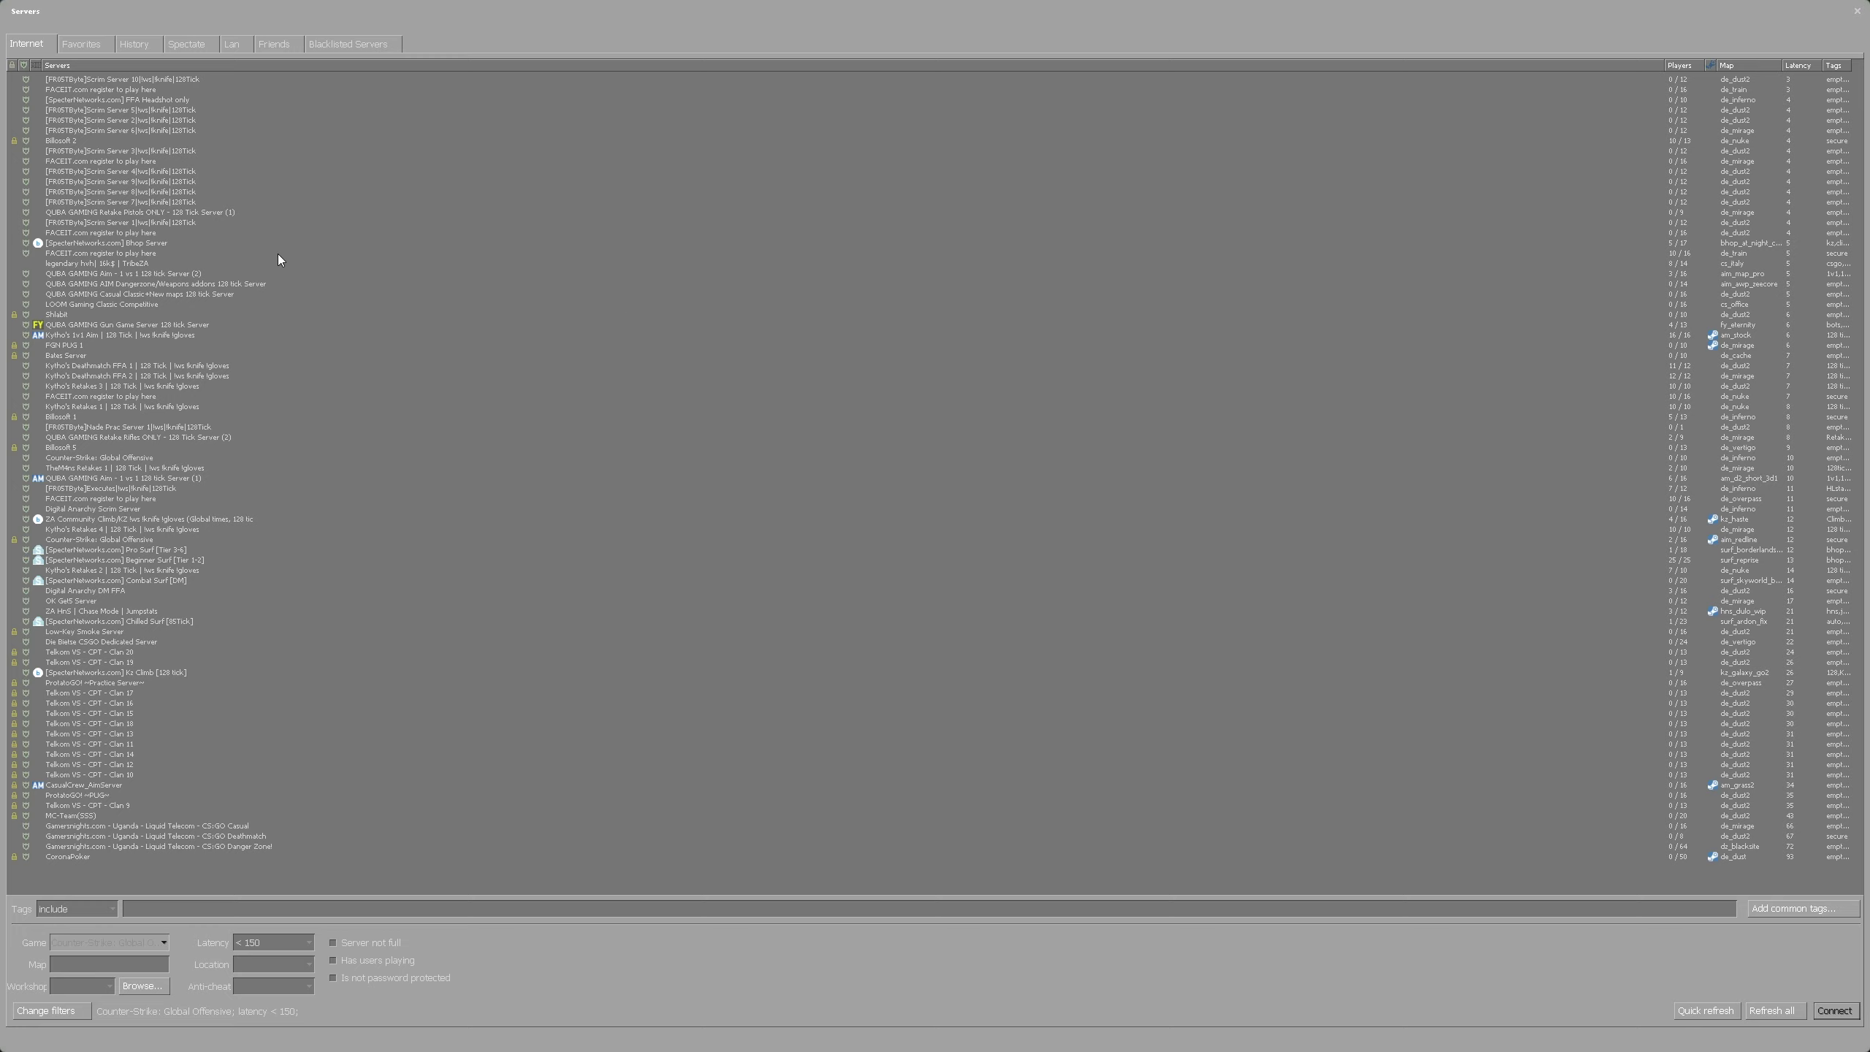
Step: View the server info of the [SpecterNetworks.com] Bhop Server and select its IP address
{"action": "left_click", "coordinate": [225, 244]}
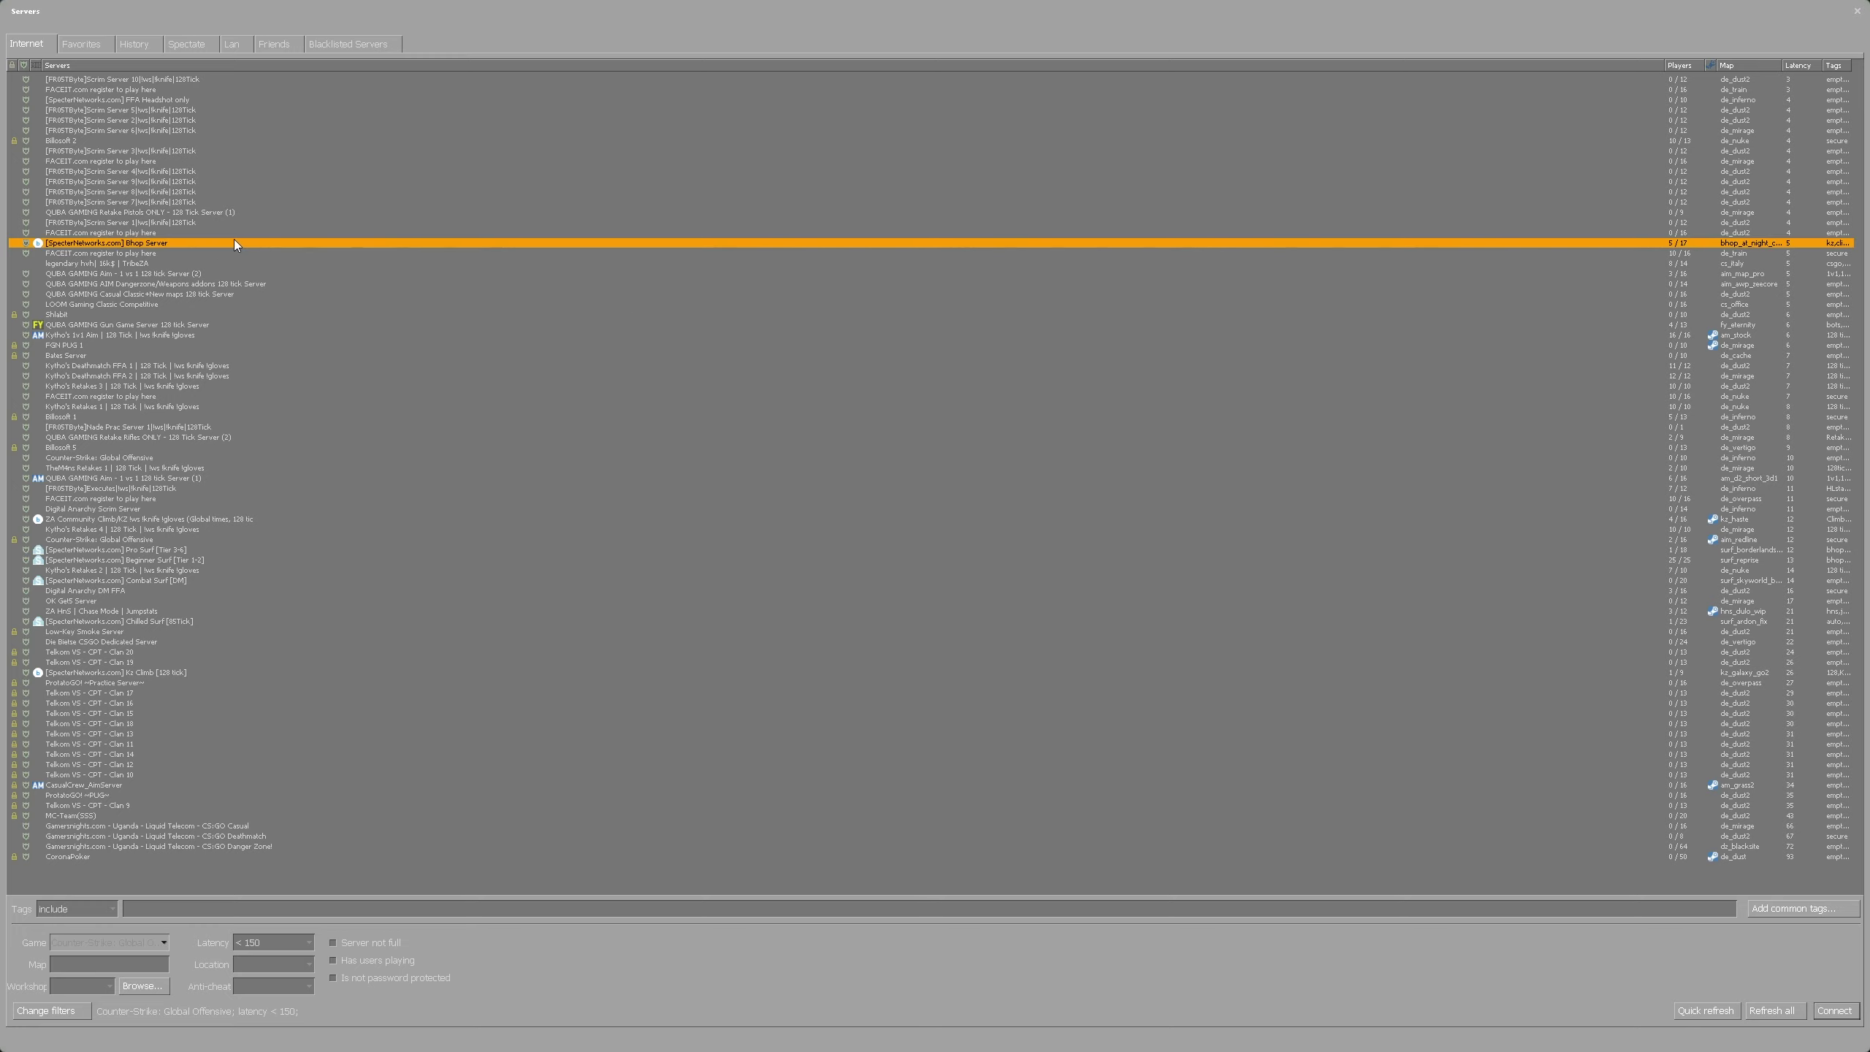
{"action": "right_click", "coordinate": [235, 243]}
{"action": "left_click", "coordinate": [285, 266]}
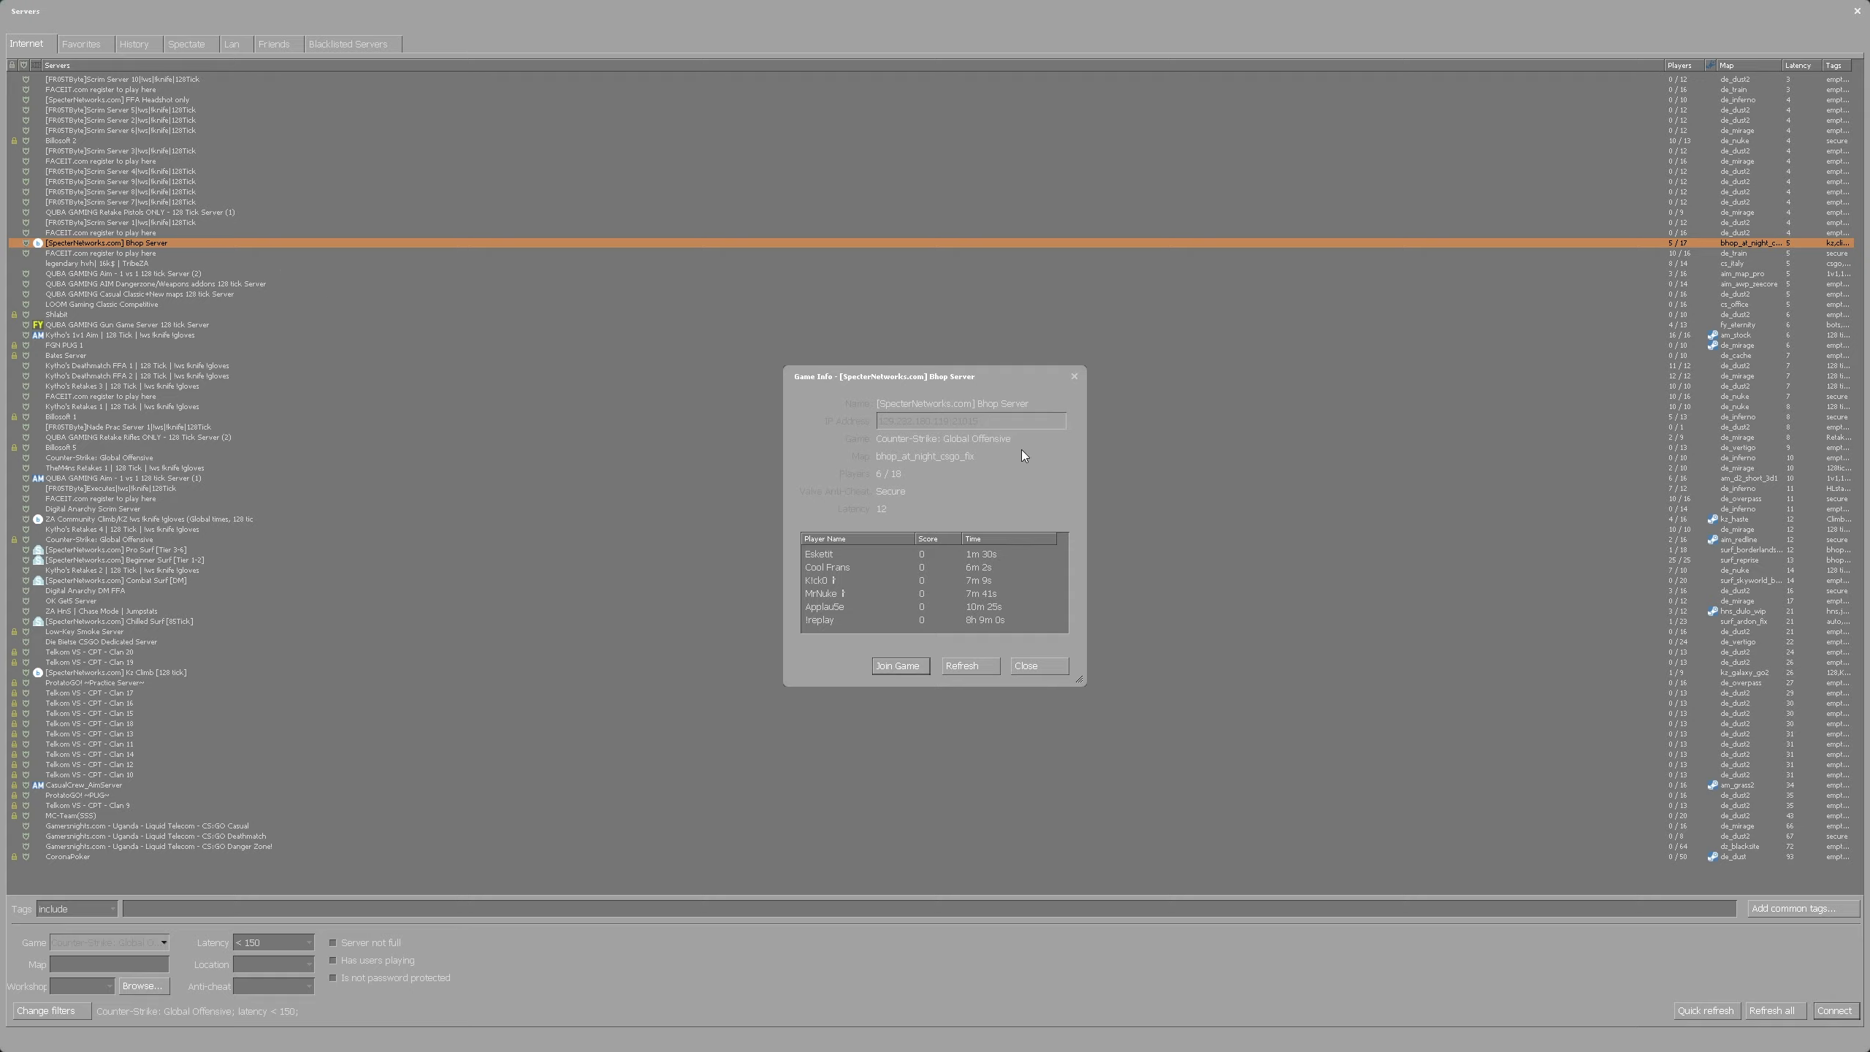
{"action": "left_click_drag", "start_coordinate": [978, 420], "coordinate": [920, 419]}
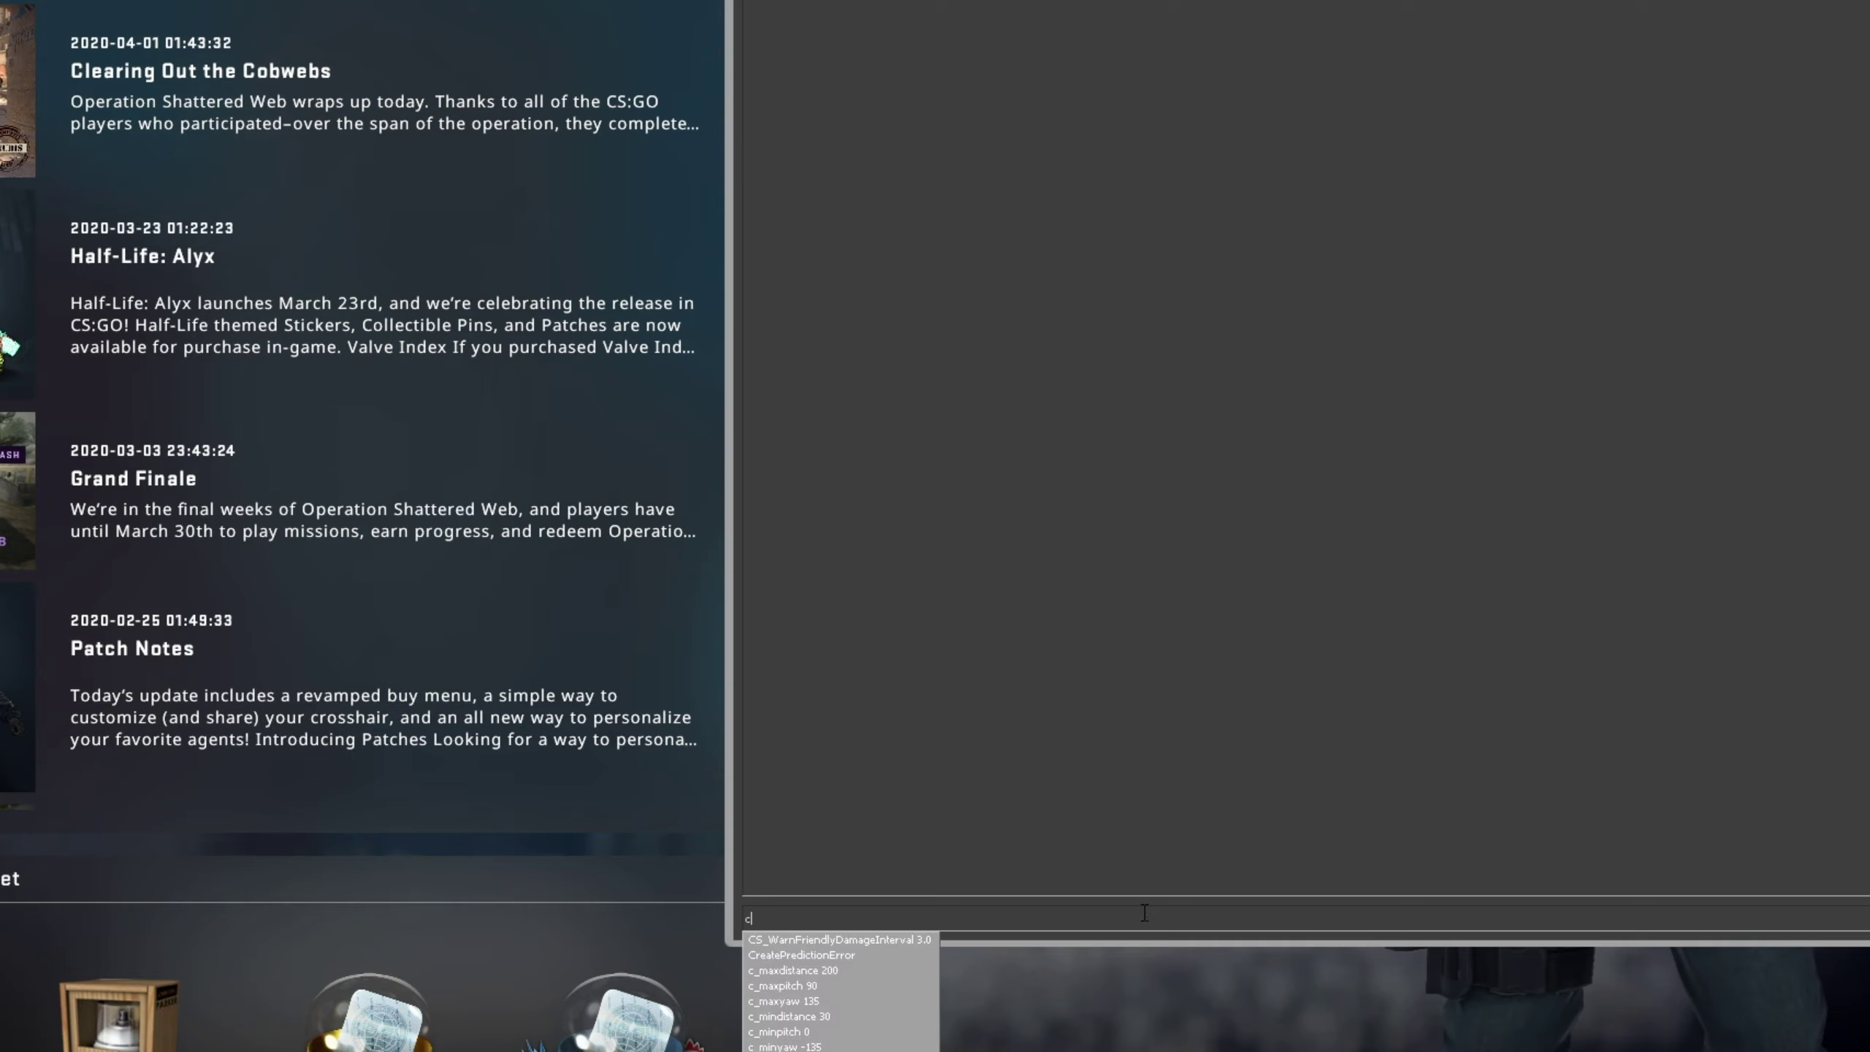
Step: Enter the console command connect 129.232.180.119:21015 and clear it without running it
{"action": "type", "text": "y"}
{"action": "key", "text": "BackSpace"}
{"action": "type", "text": "t"}
{"action": "type", "text": "129.232.180.119:21015"}
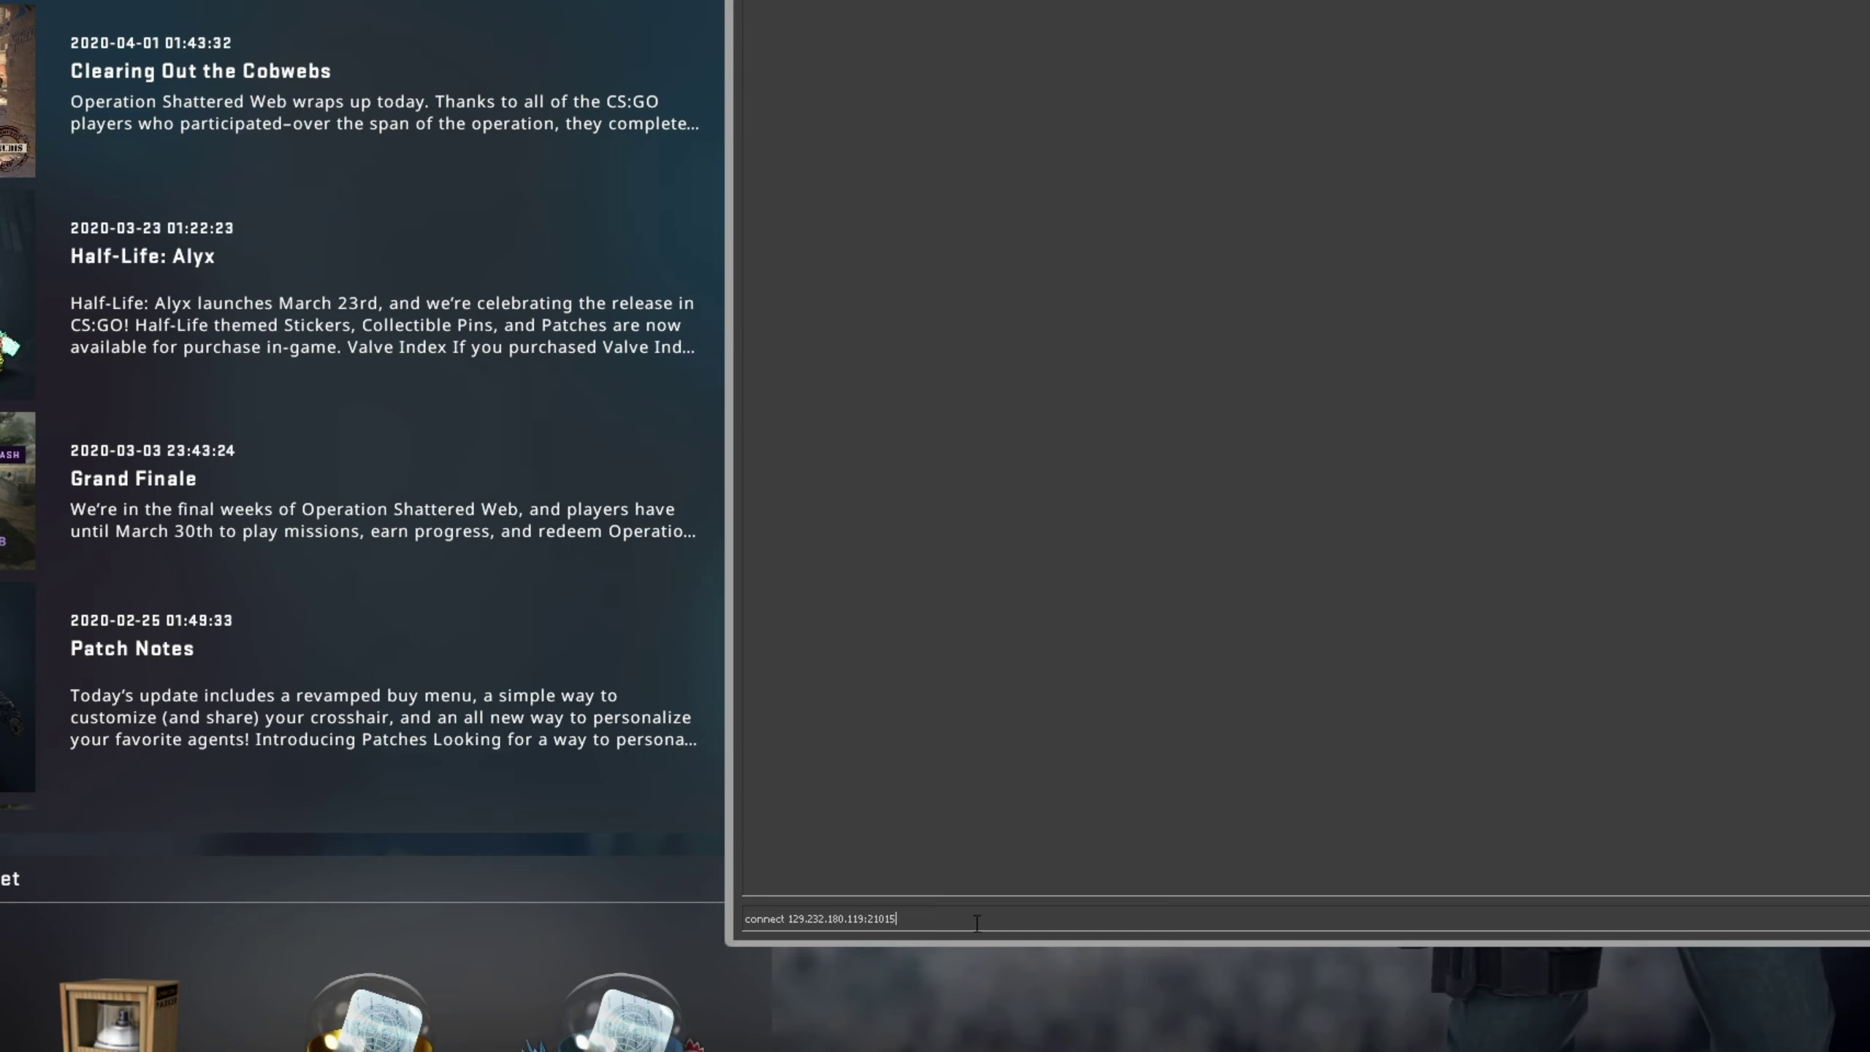
{"action": "key", "text": "ctrl+a"}
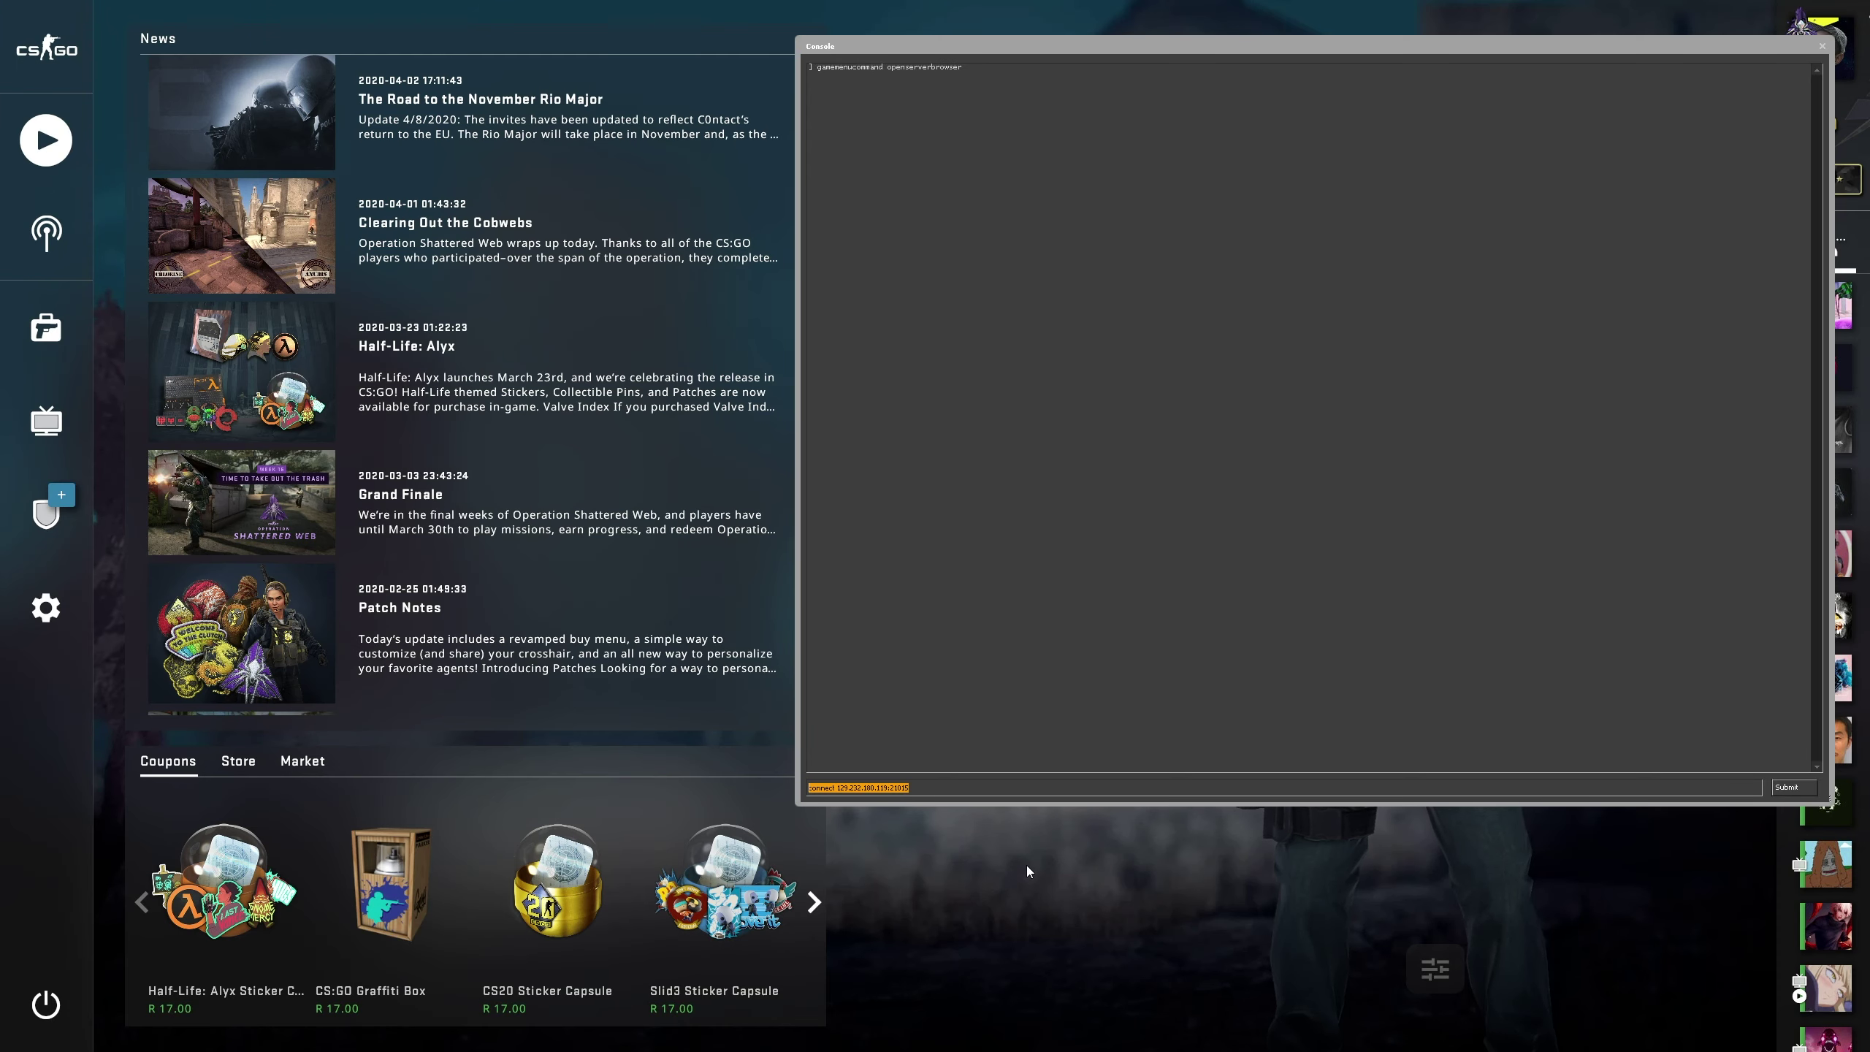
{"action": "key", "text": "Return"}
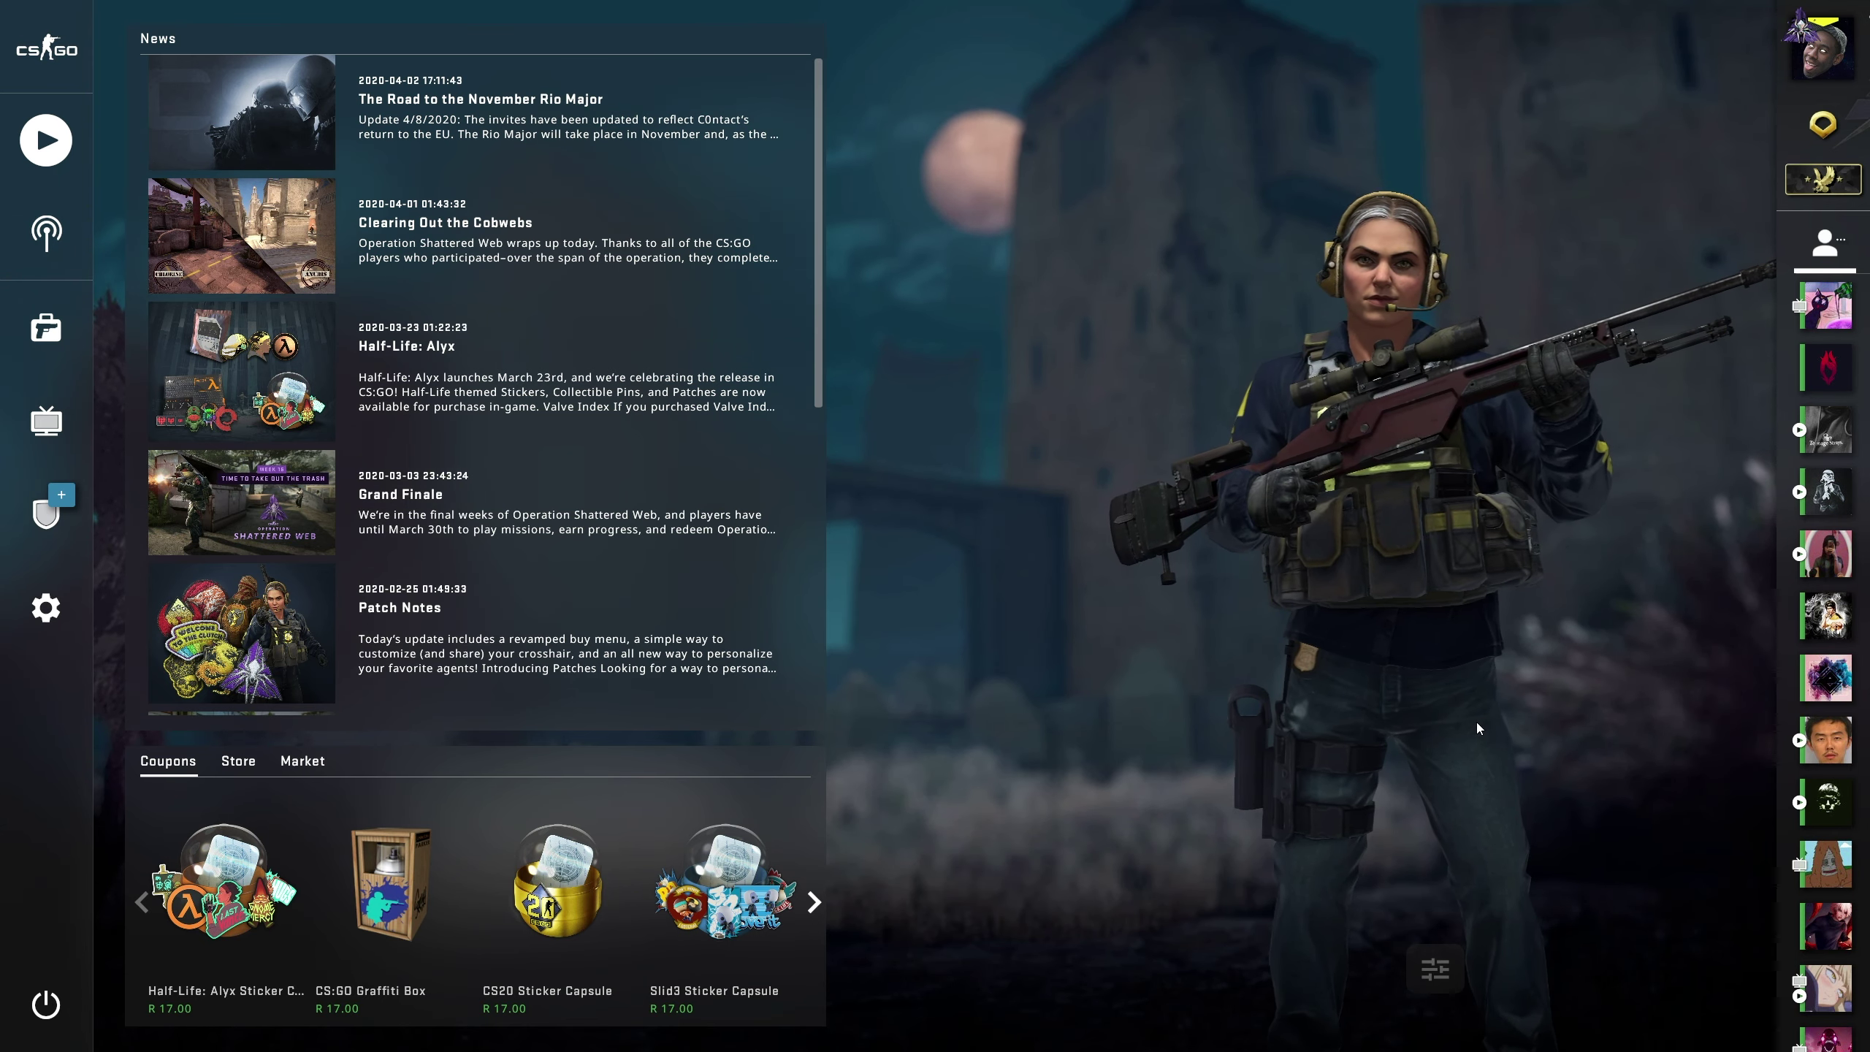
Step: Bind the 9 key to "gamemenucommand openserverbrowser" through the console and close the console
{"action": "key", "text": "grave"}
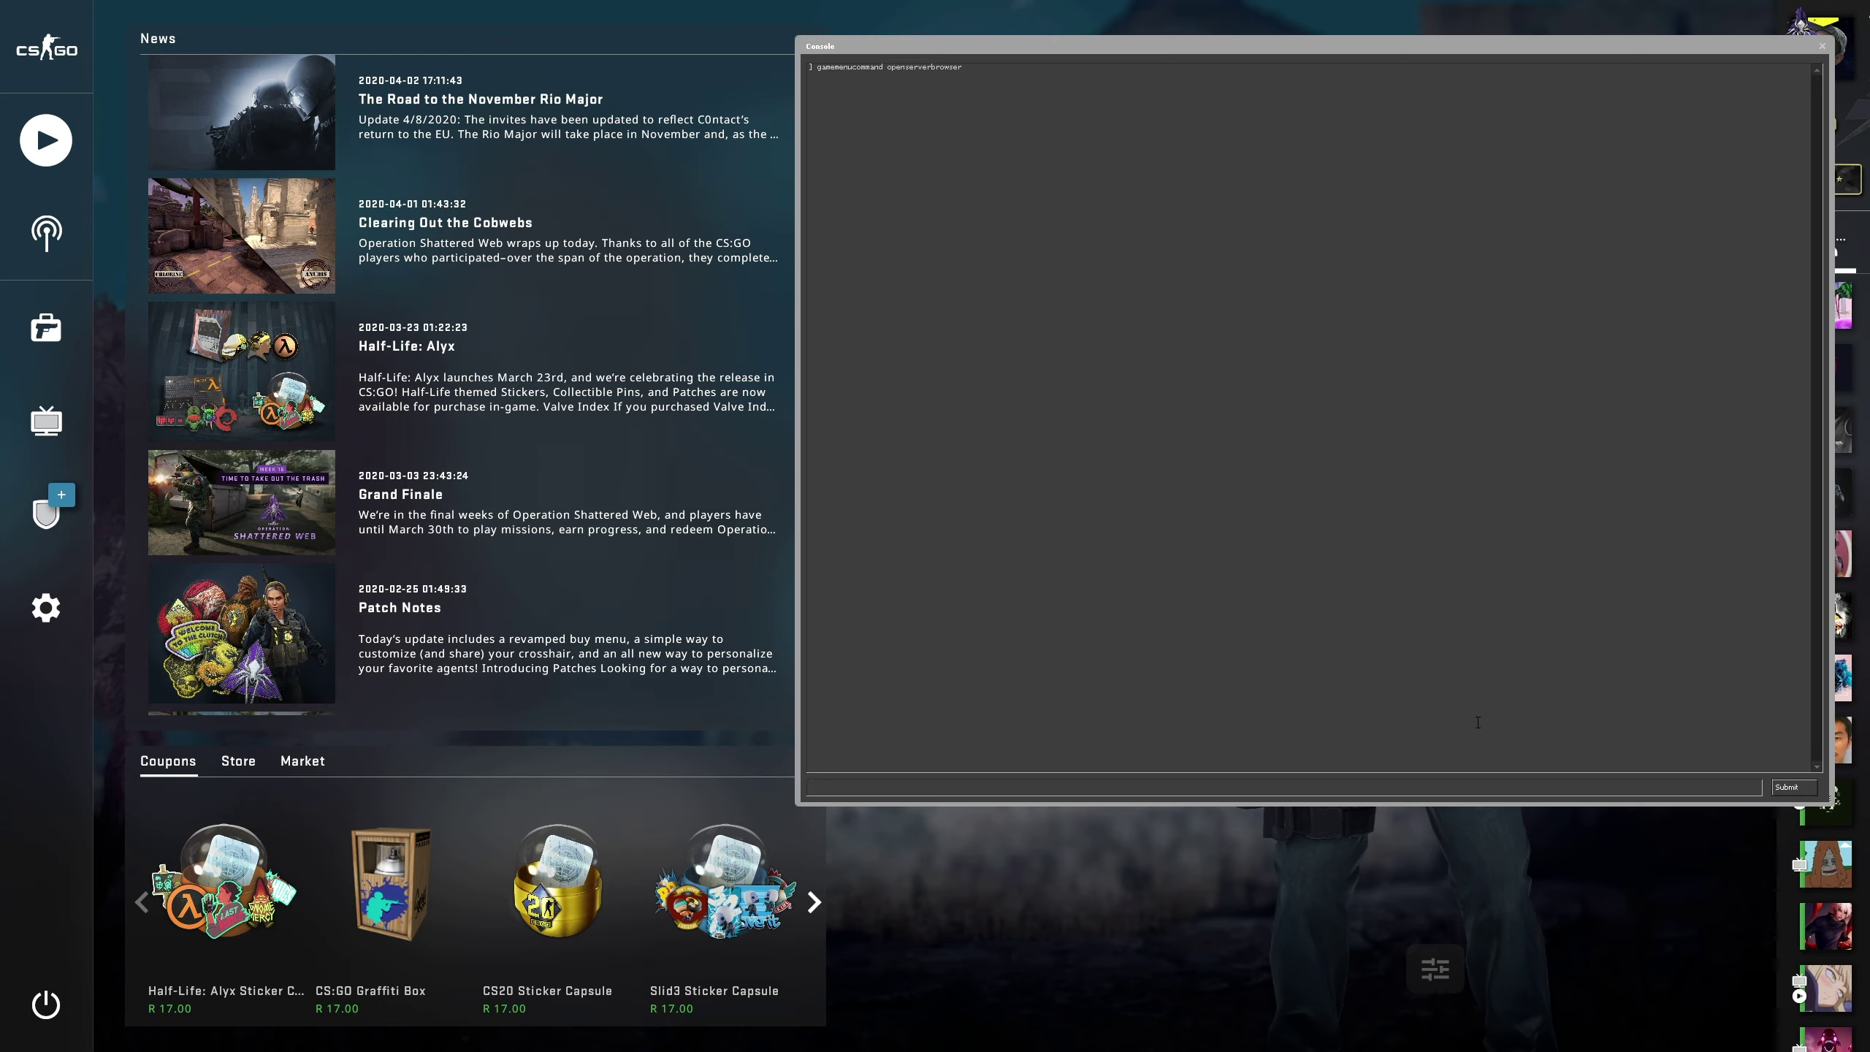
{"action": "type", "text": "bind "}
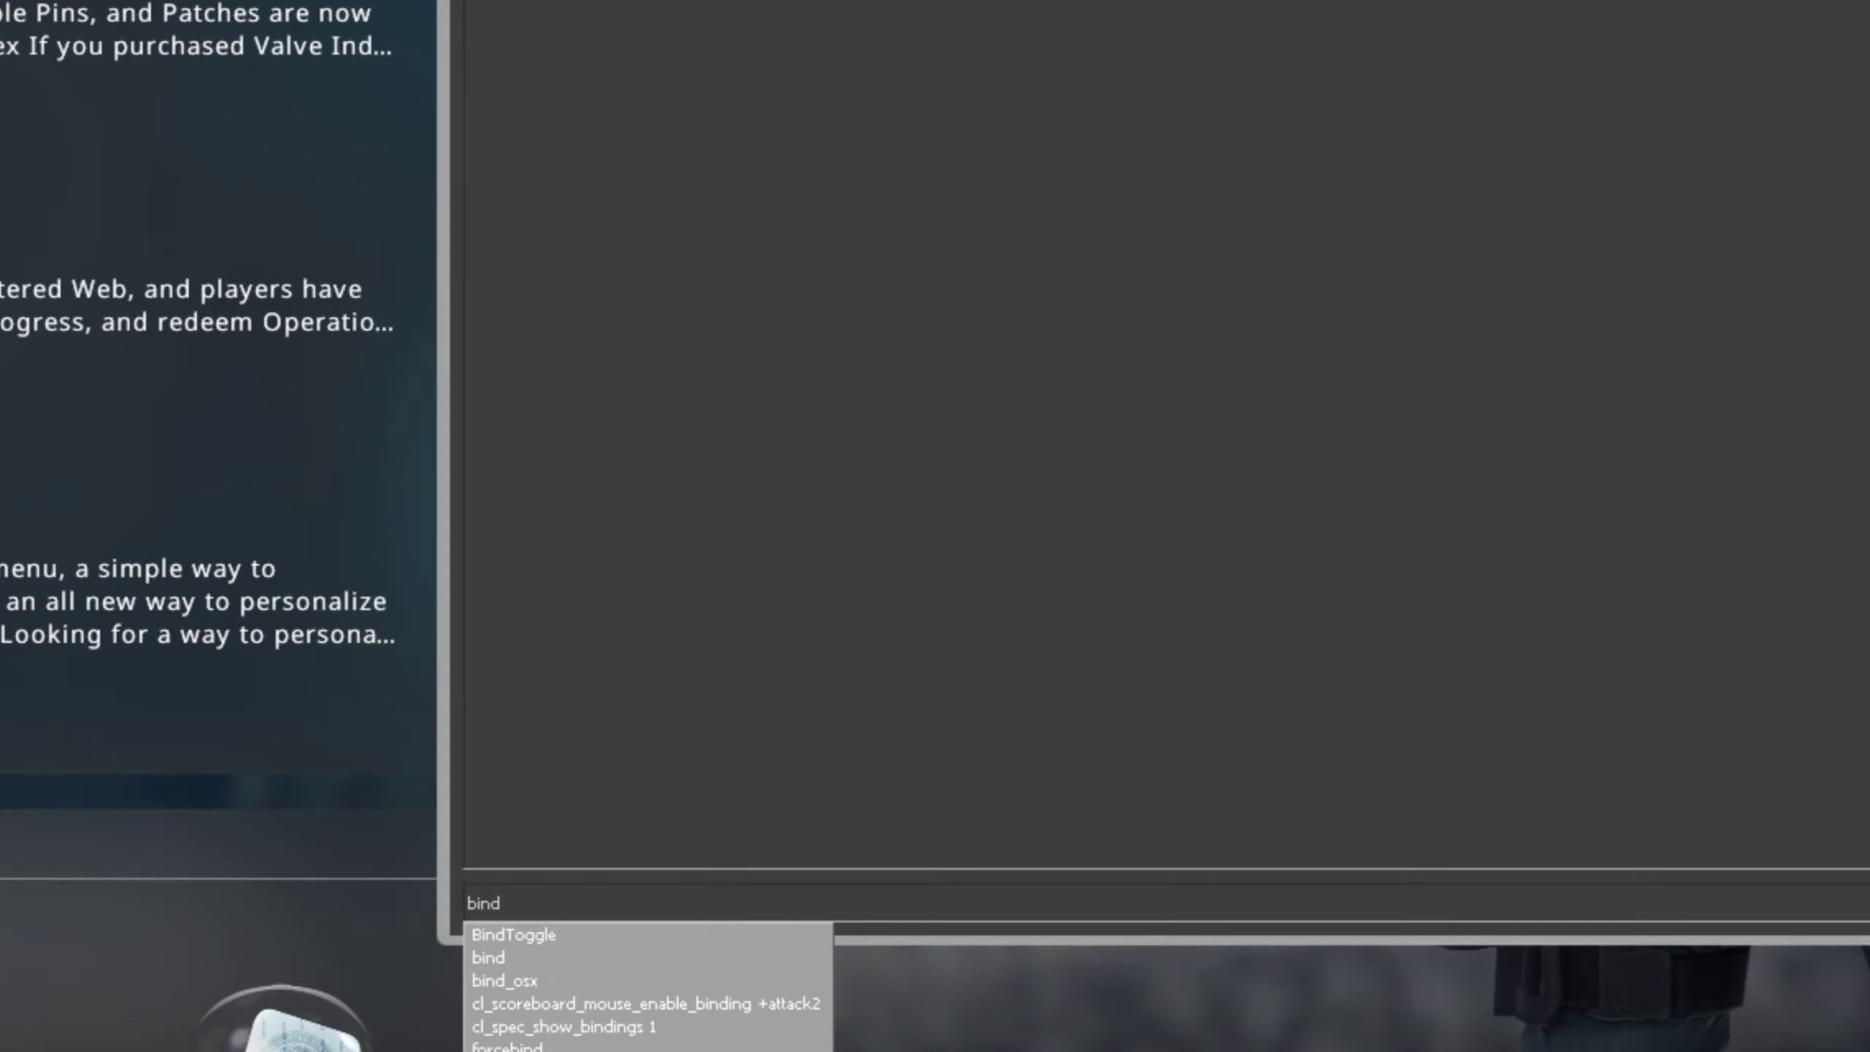
{"action": "type", "text": "9 \"gamemenucommand"}
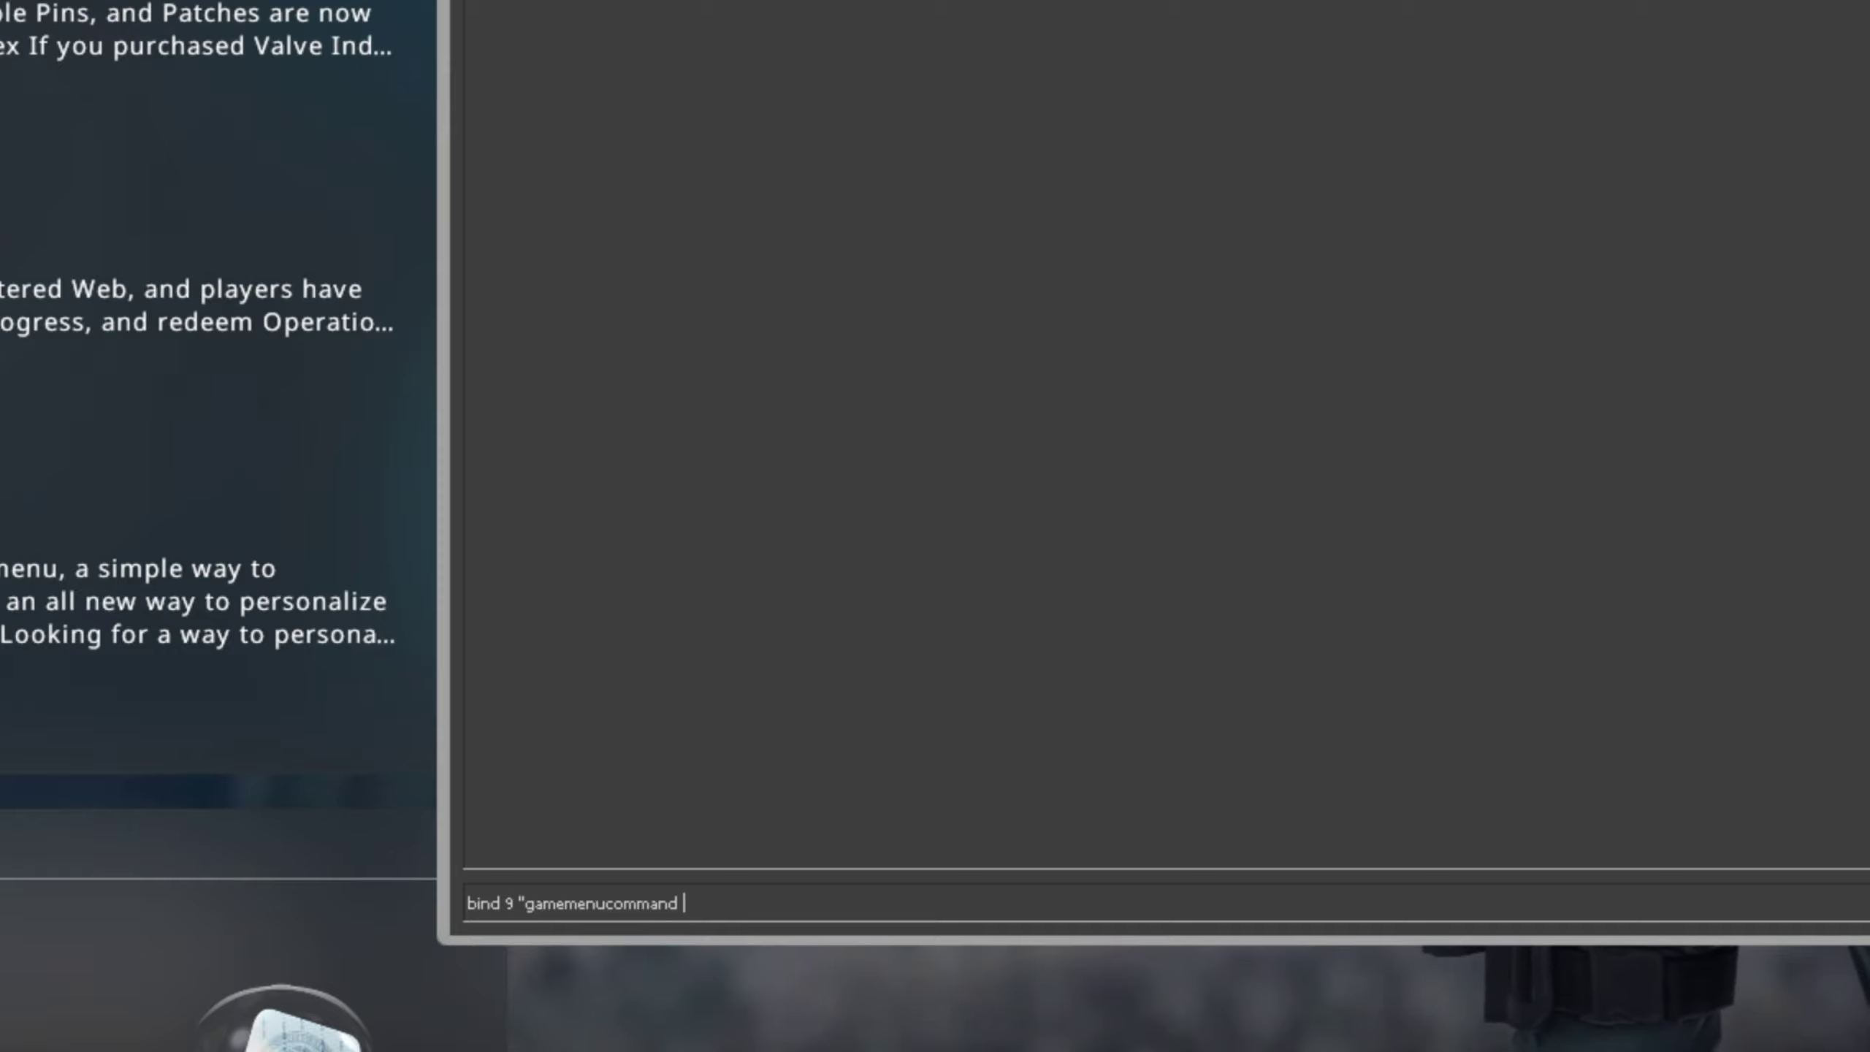
{"action": "type", "text": "openserverbrow"}
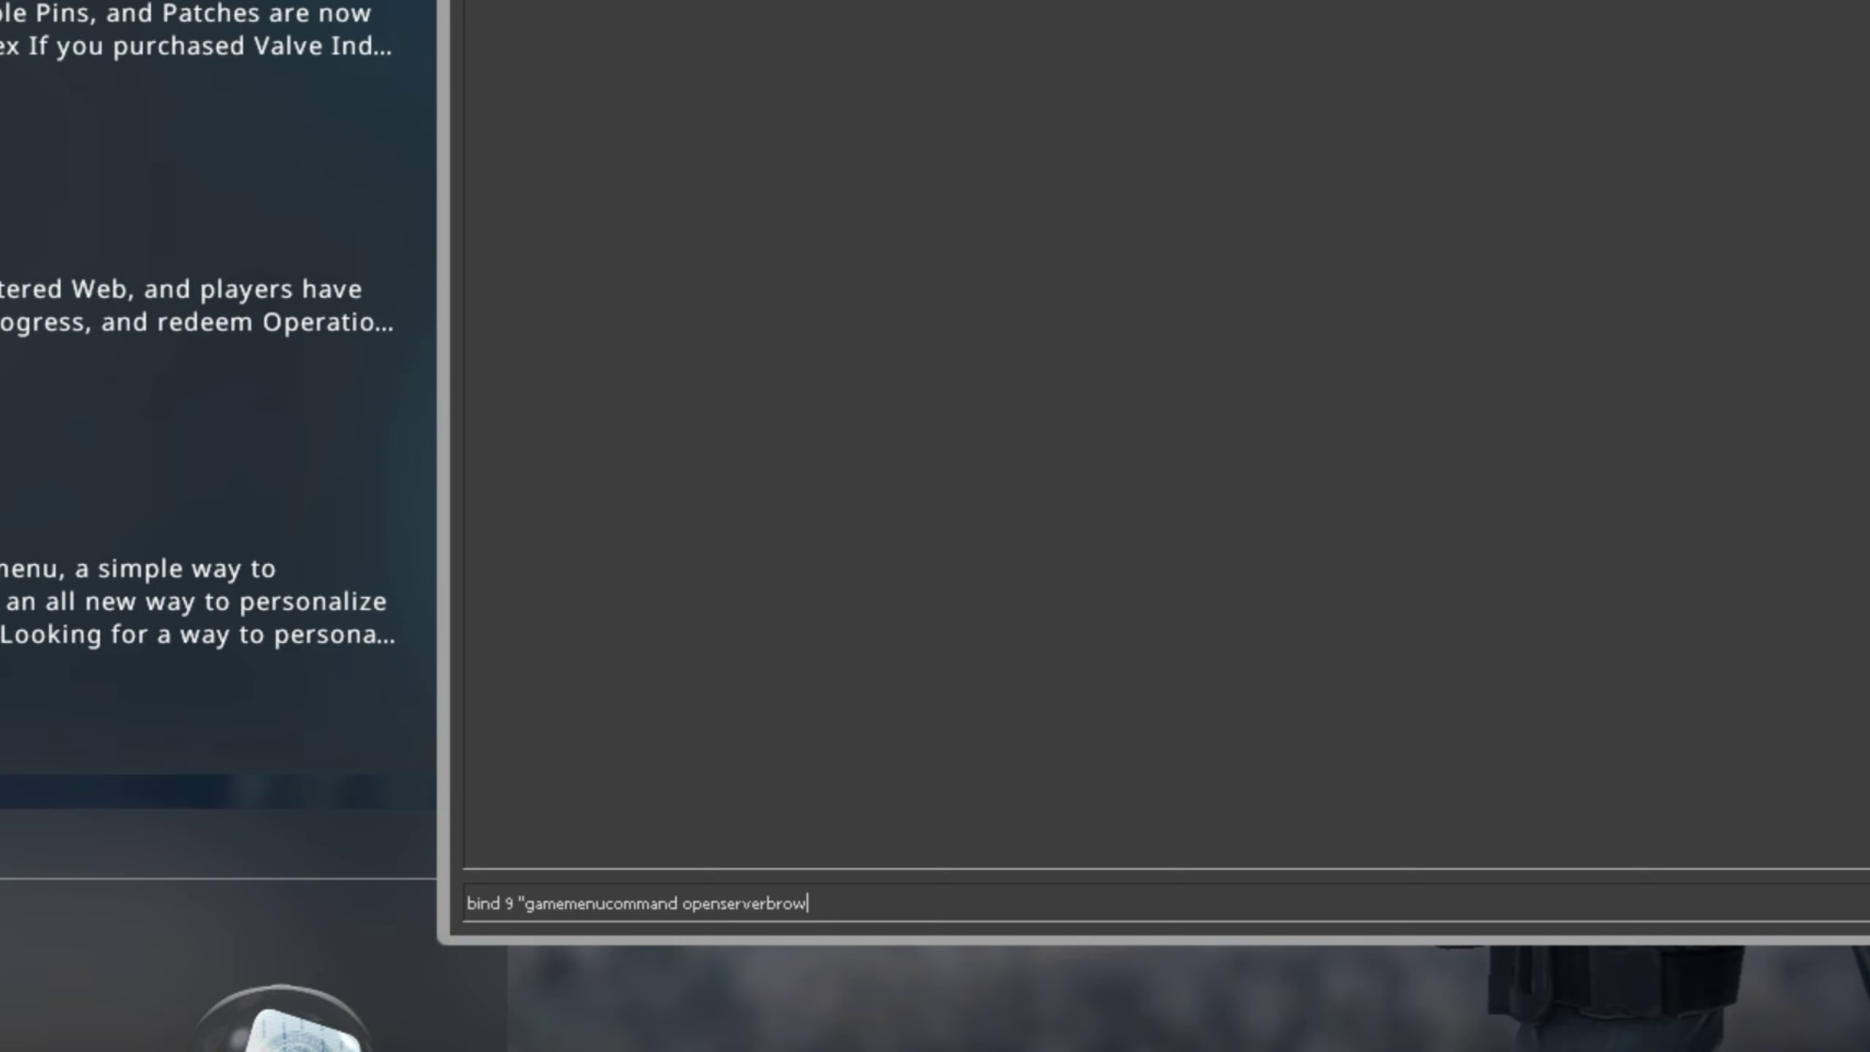
{"action": "type", "text": "ser\""}
{"action": "key", "text": "ctrl+a"}
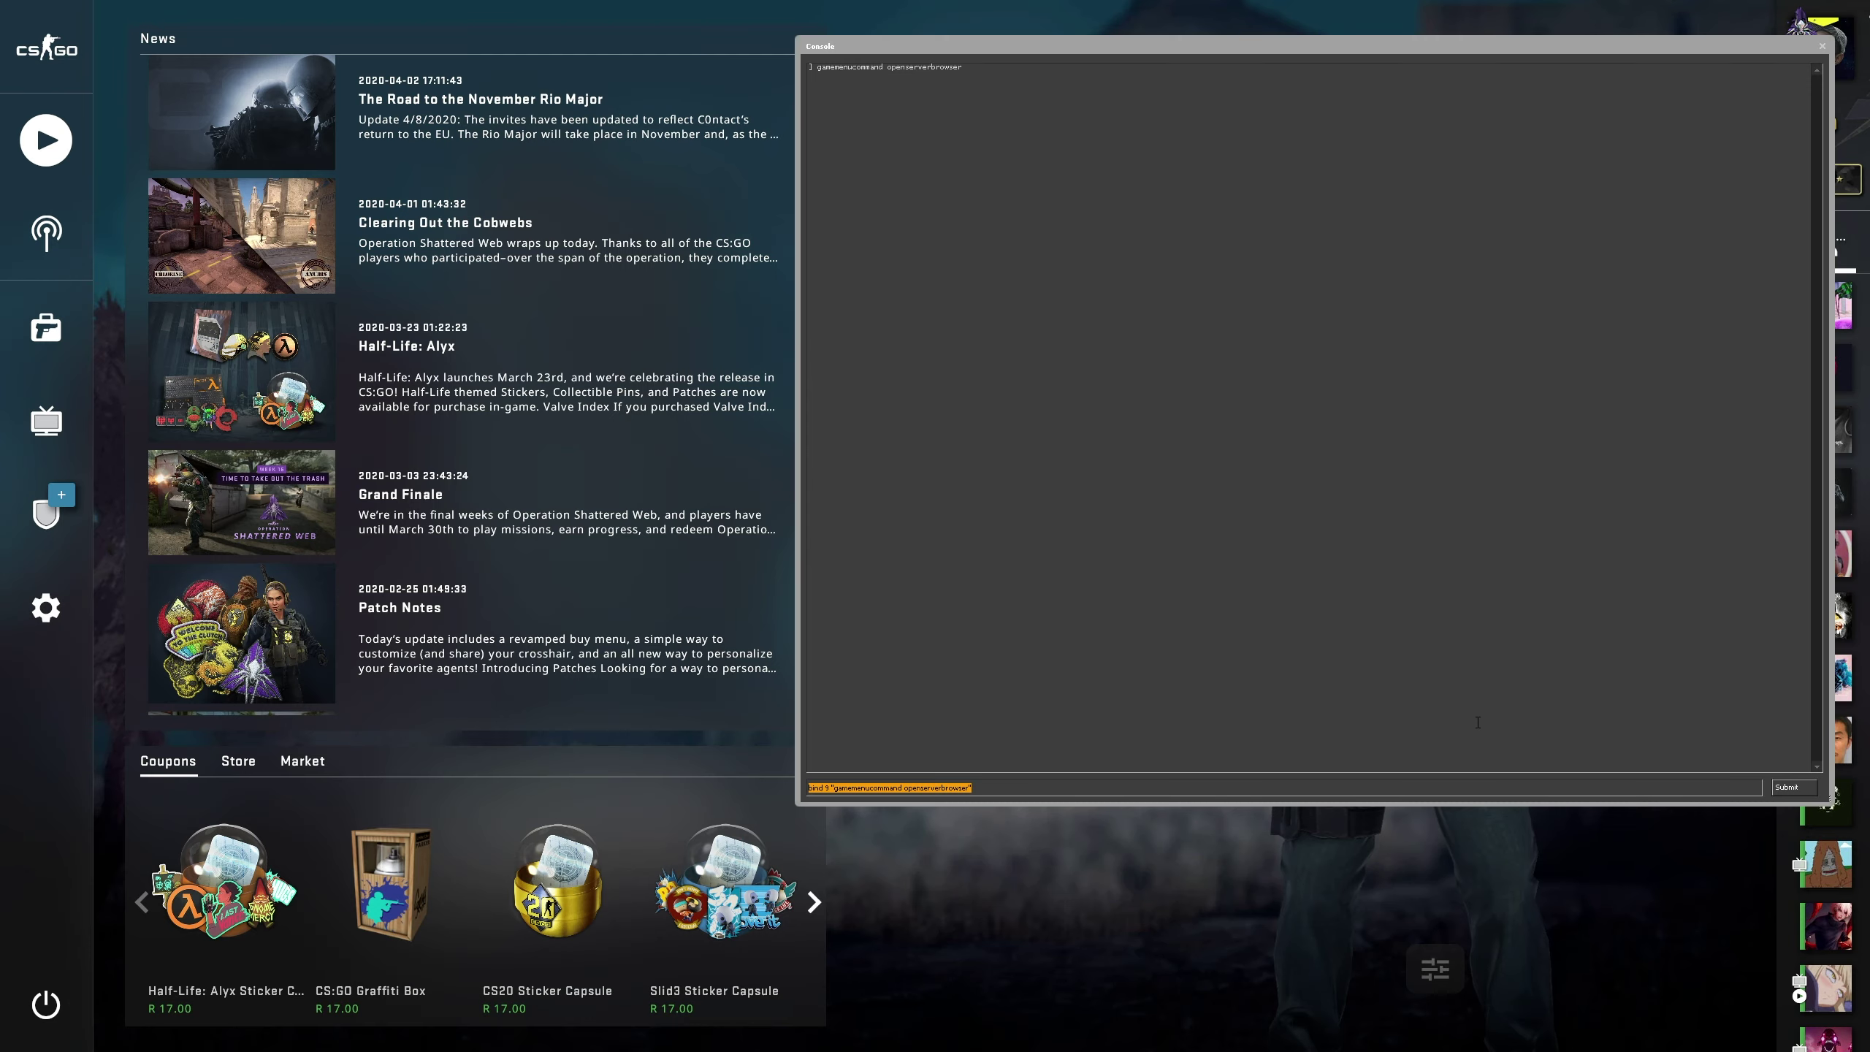
{"action": "key", "text": "grave"}
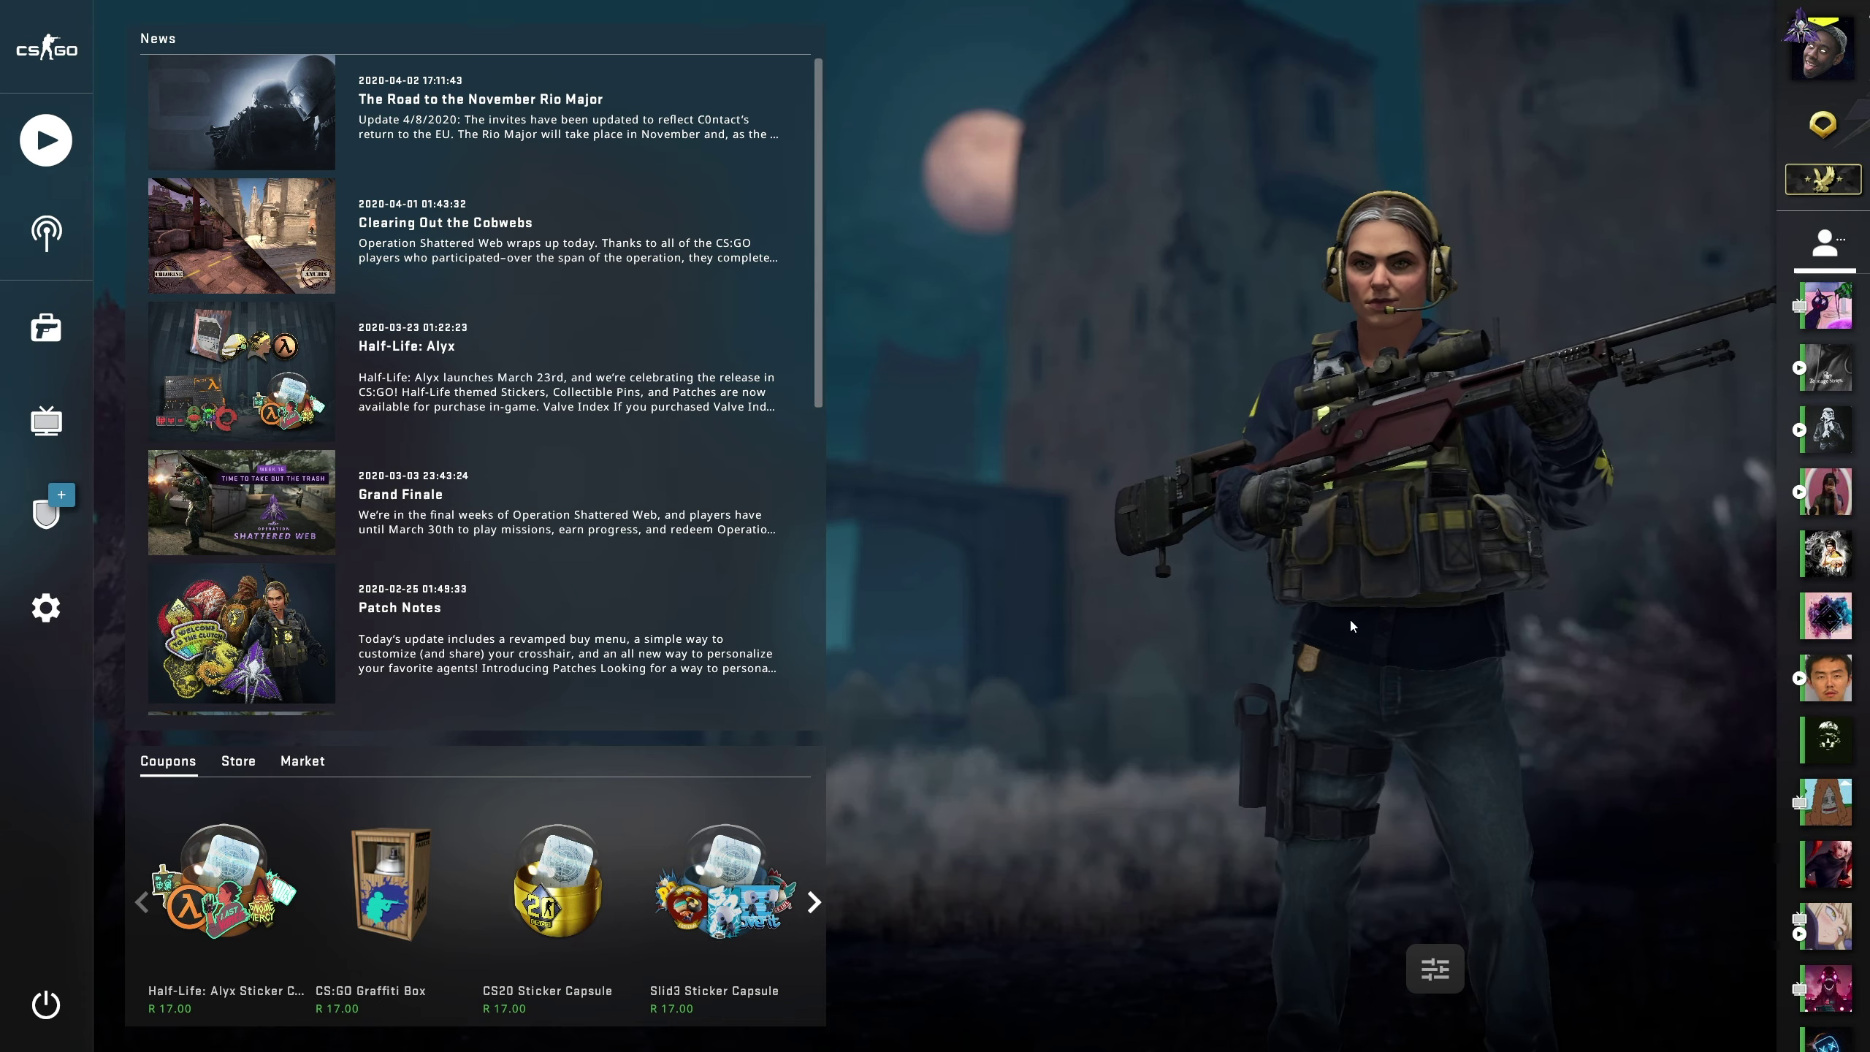
Step: Reopen the console and try the short word menu as a command
{"action": "key", "text": "grave"}
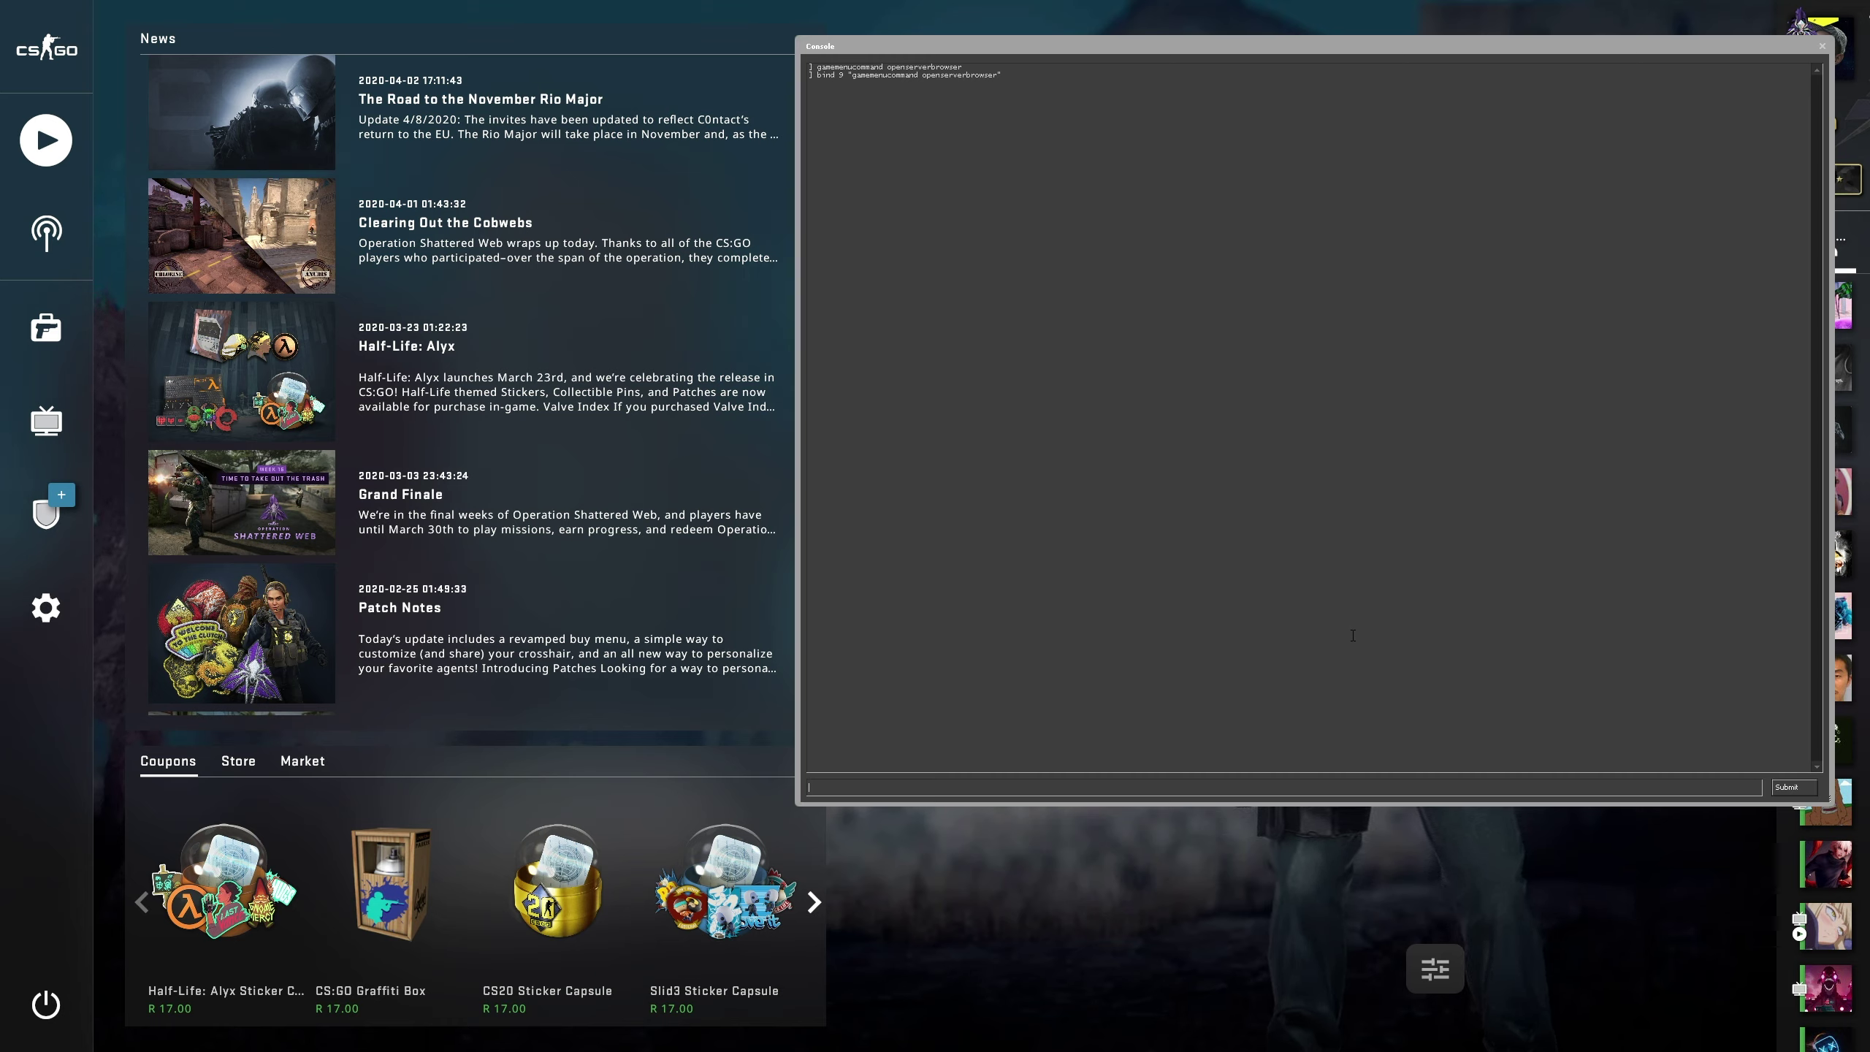
{"action": "type", "text": "menu"}
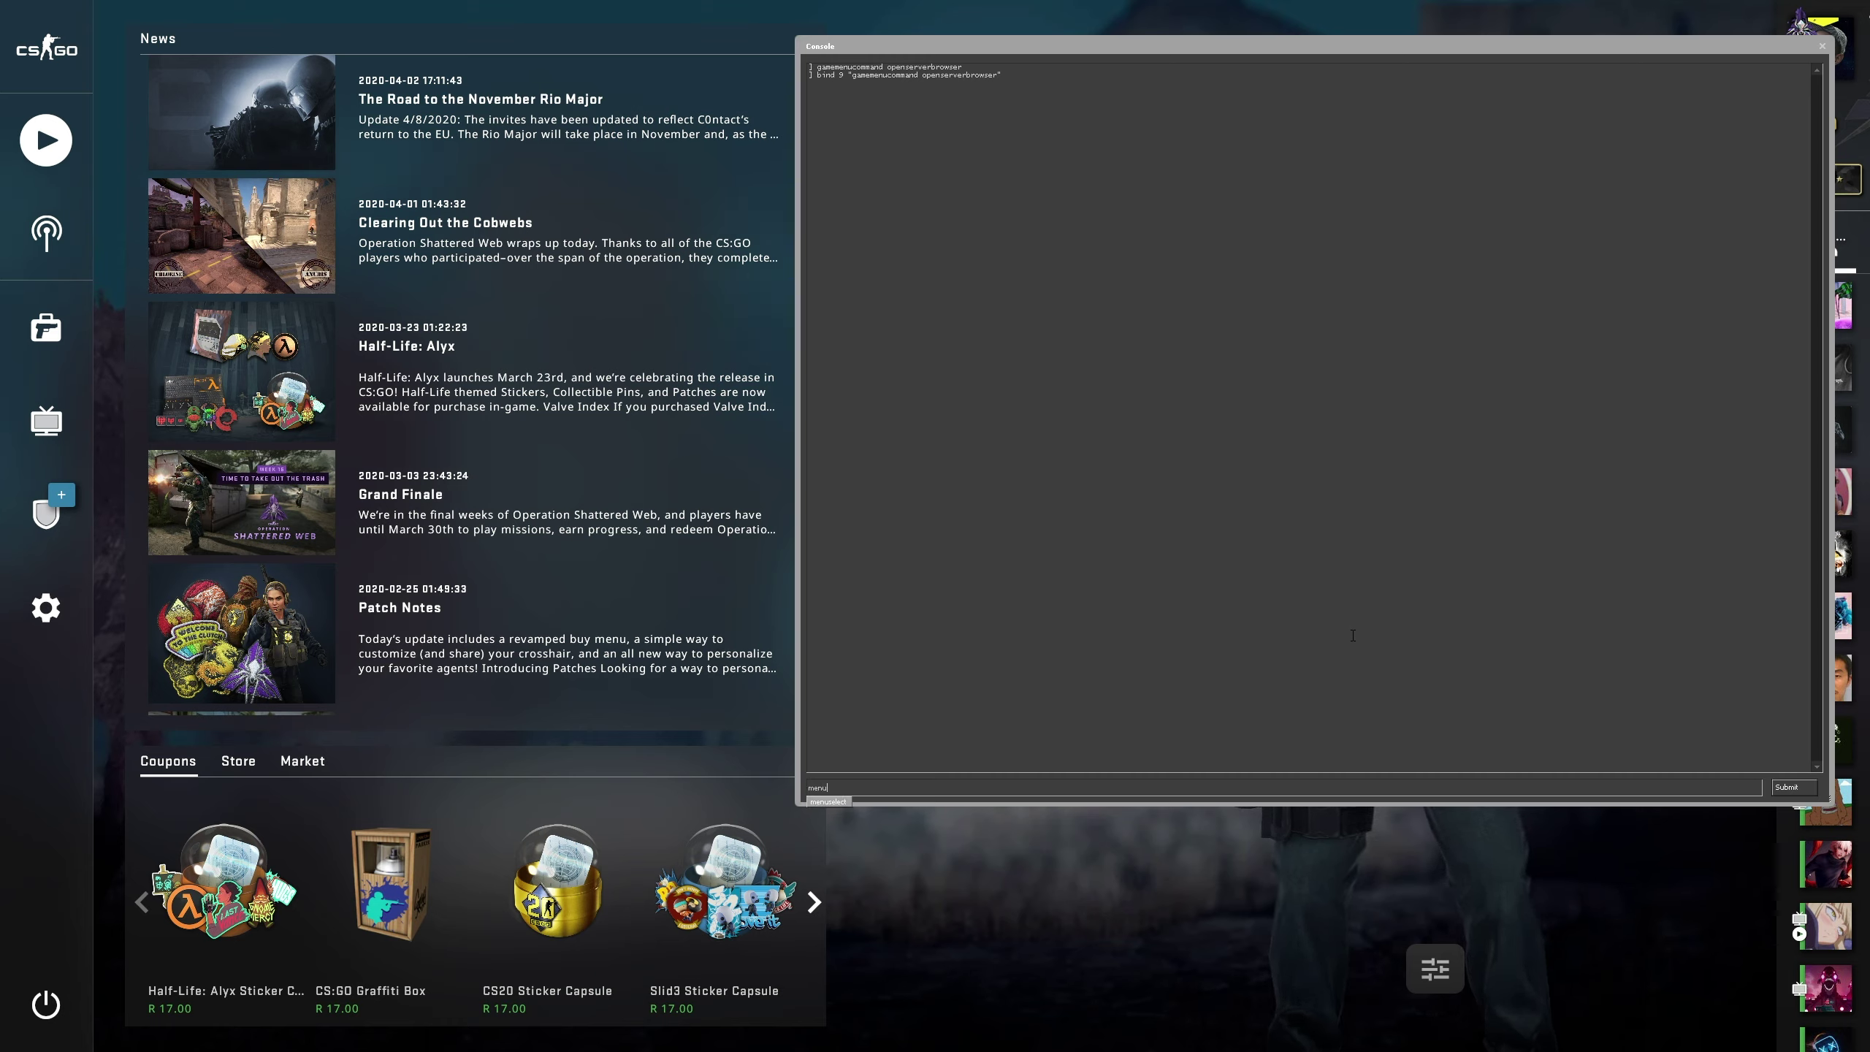
{"action": "key", "text": "Return"}
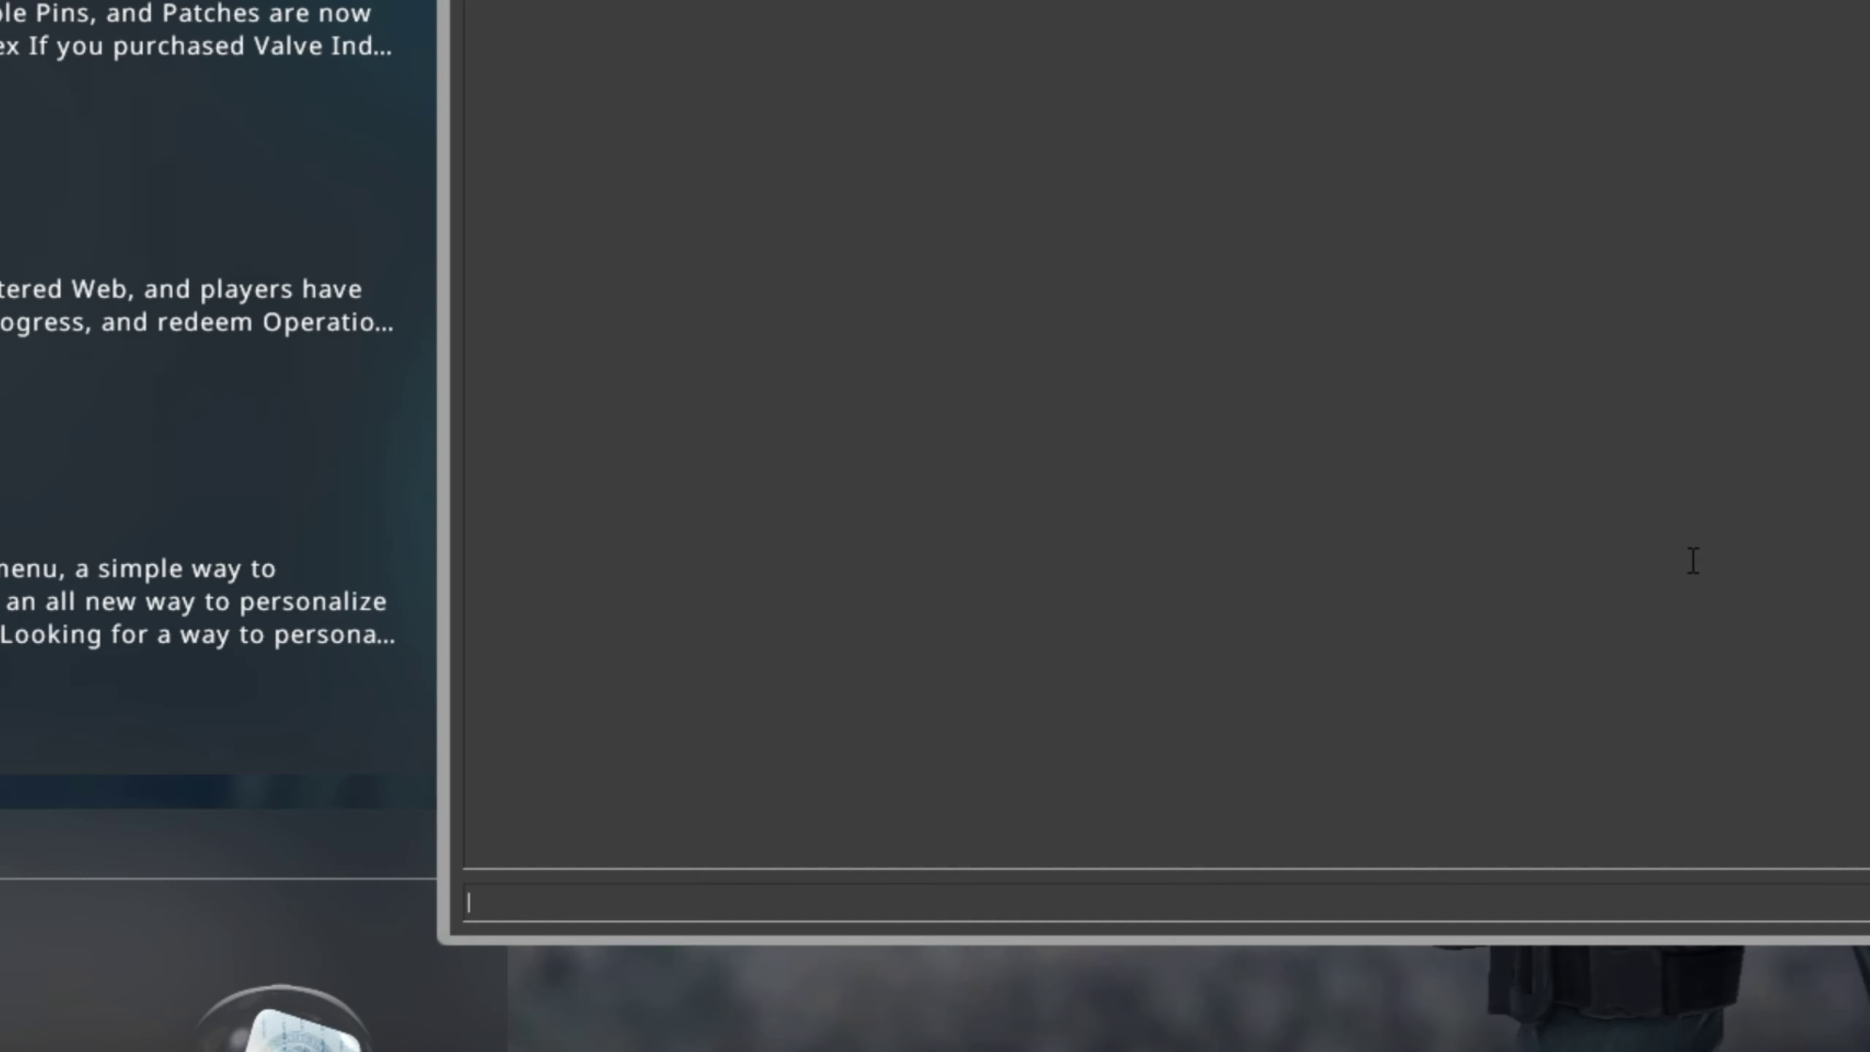
Step: Create the console alias browser for "gamemenucommand openserverbrowser"
{"action": "type", "text": "alias "}
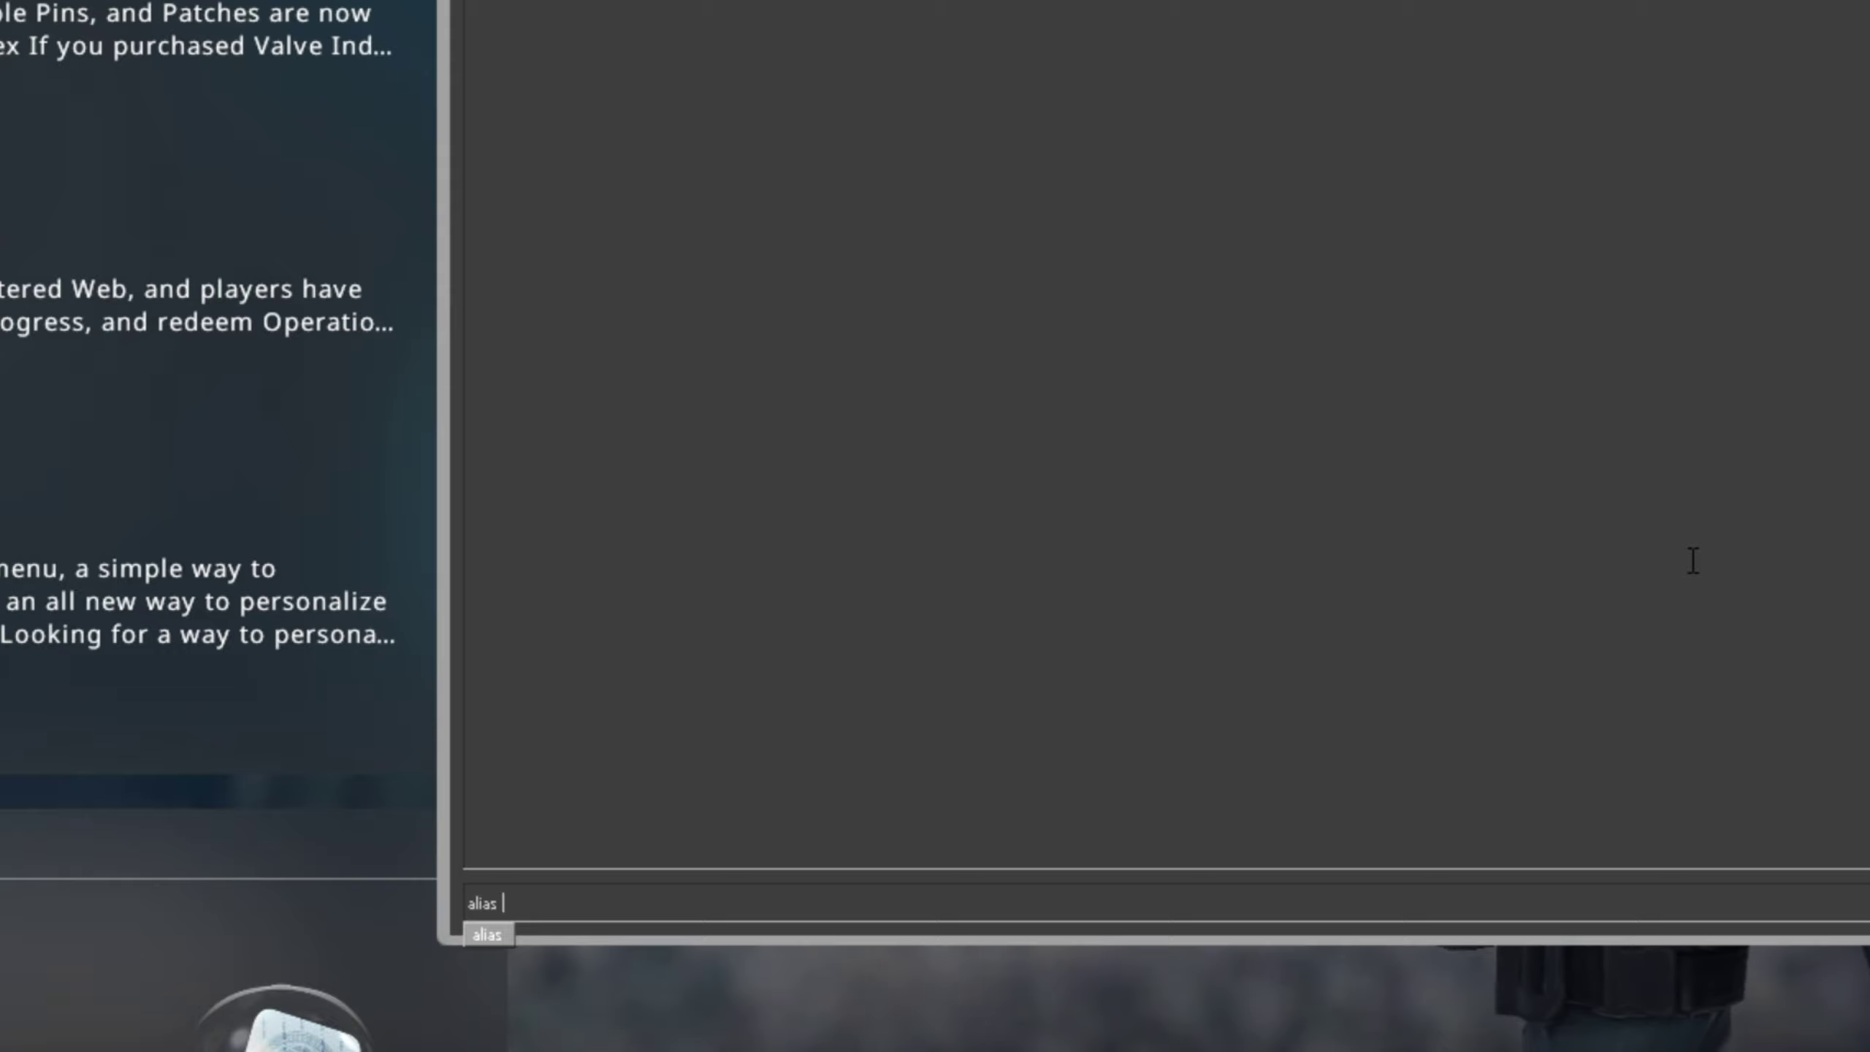
{"action": "type", "text": "browser"}
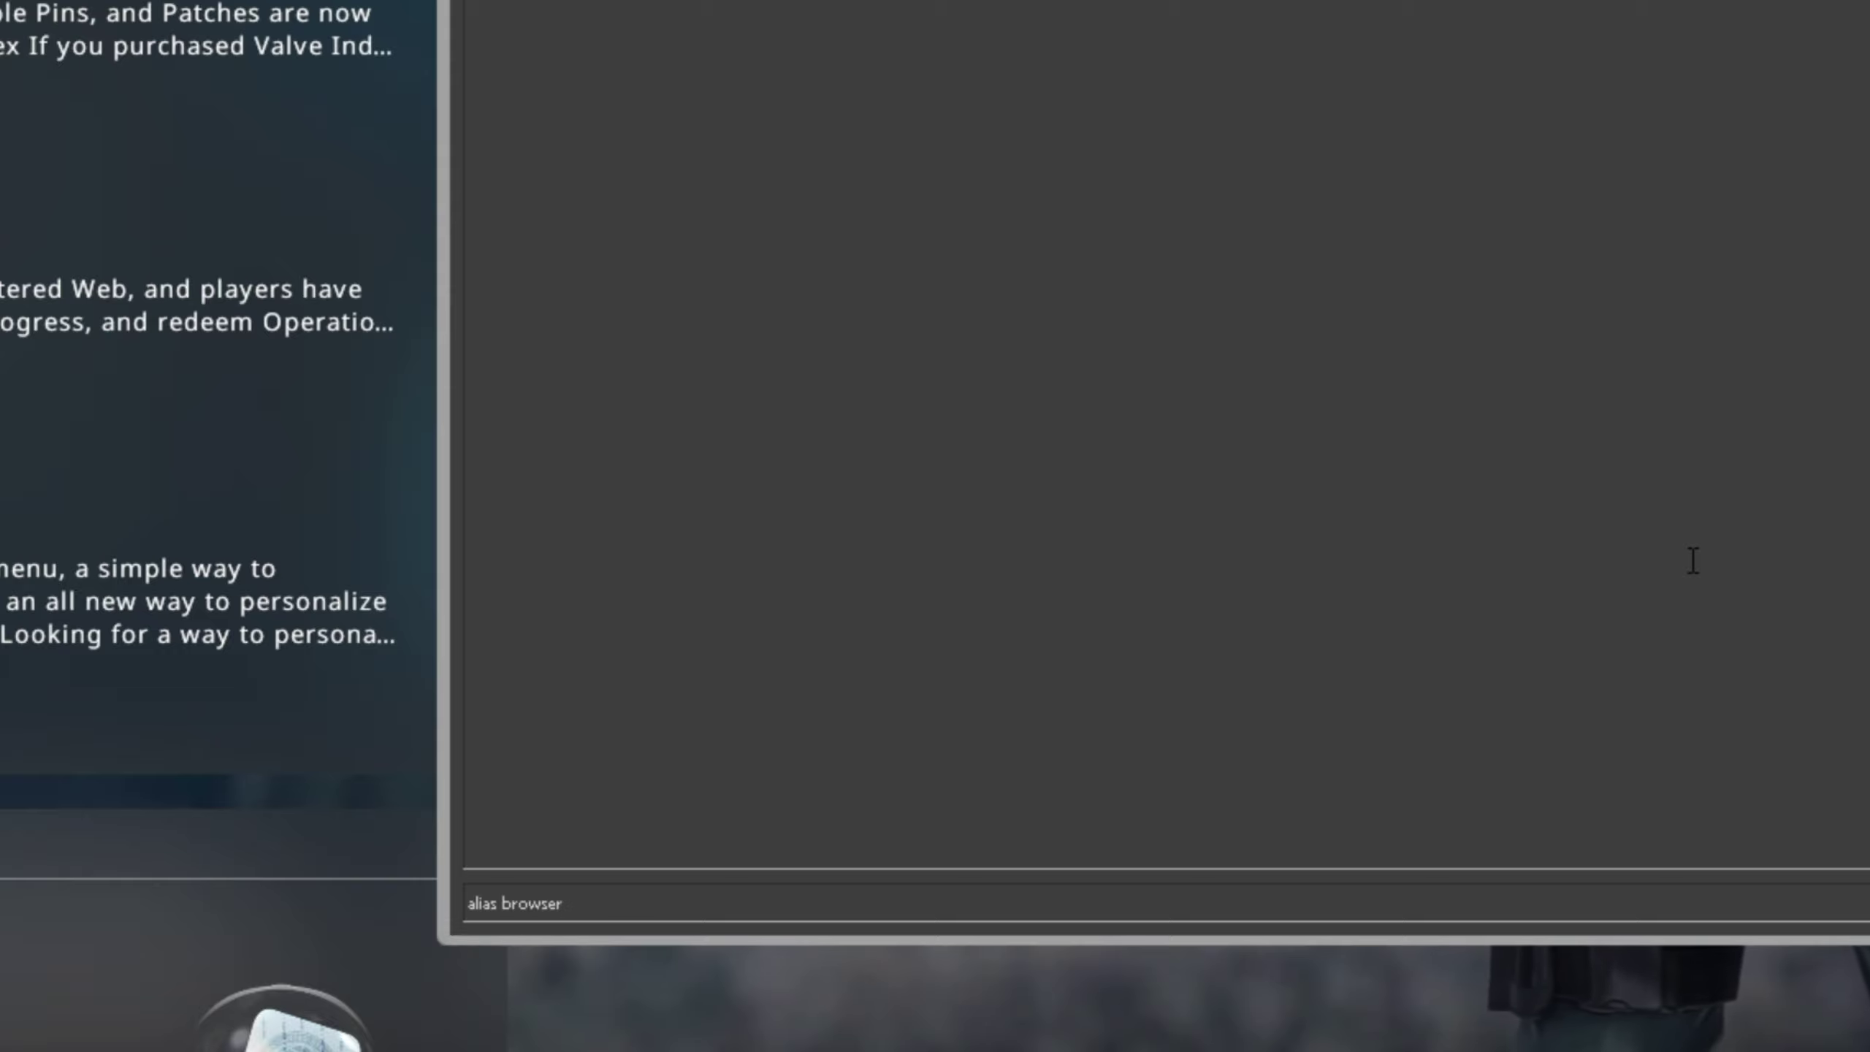
{"action": "type", "text": " \""}
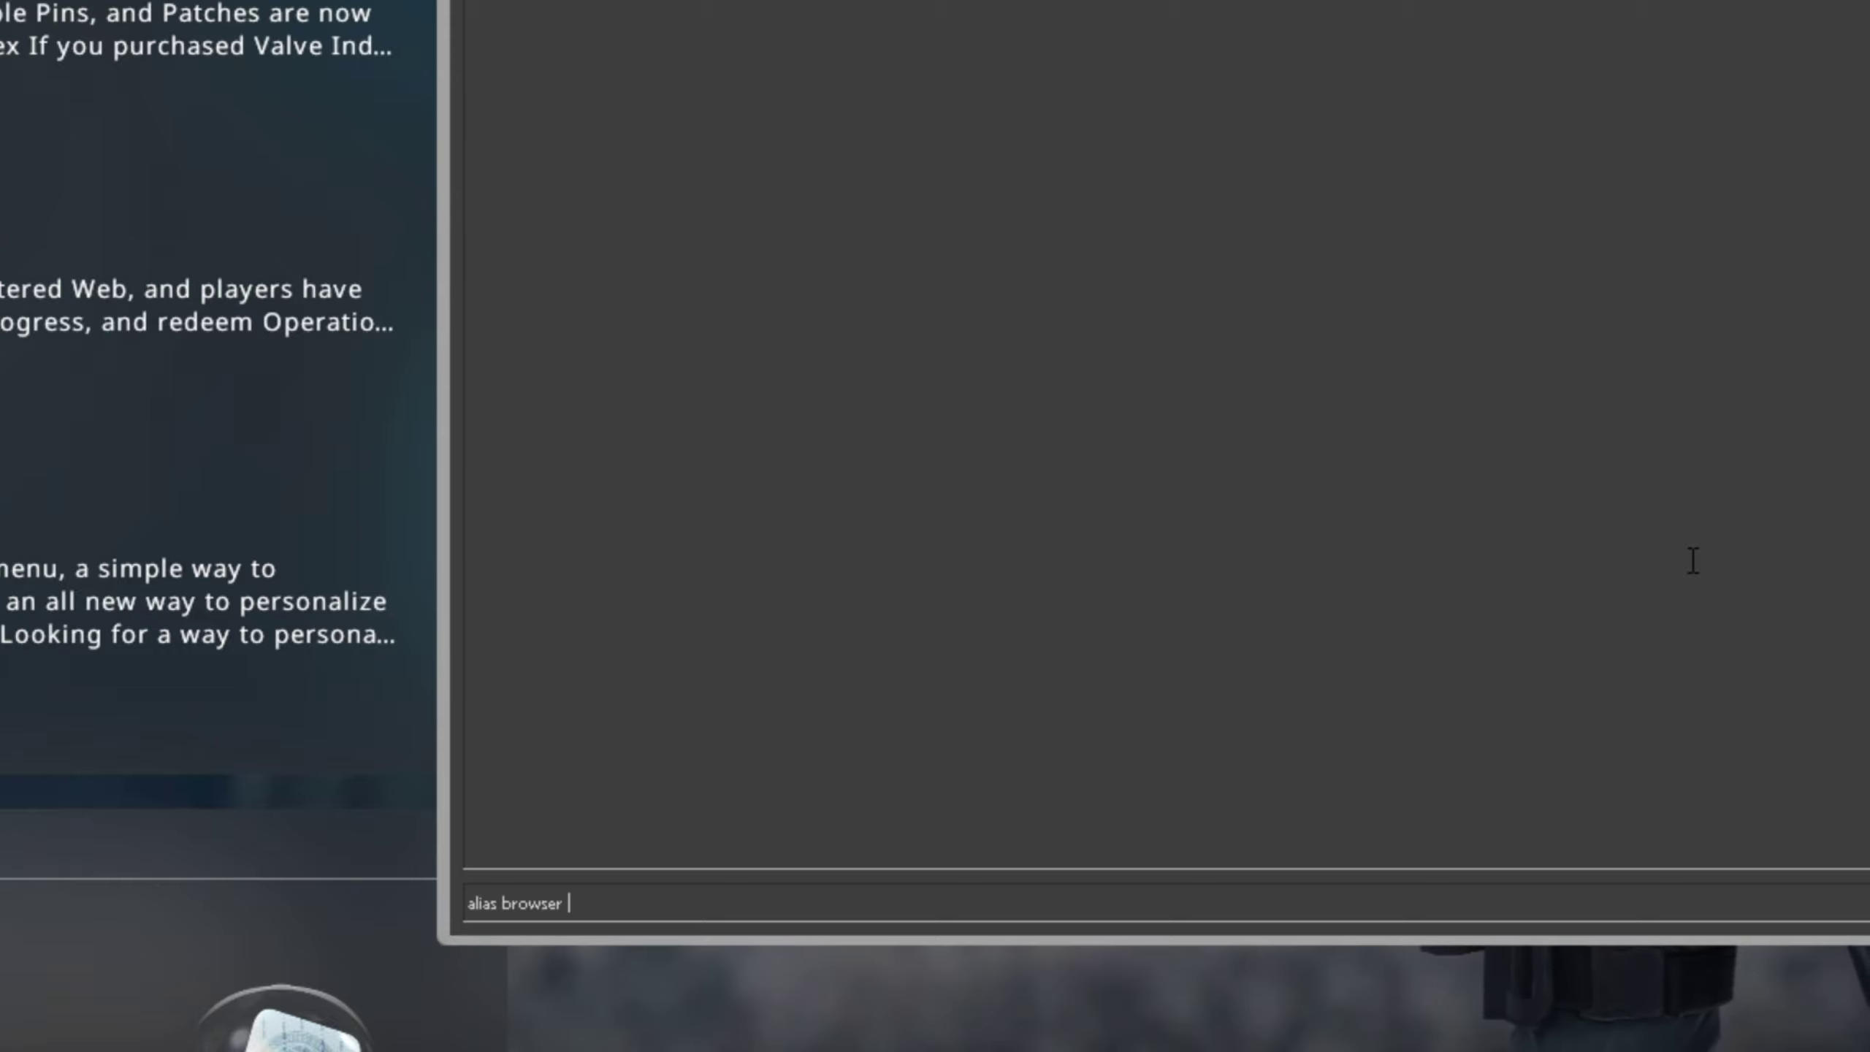
{"action": "type", "text": "gamemenucommand openserve"}
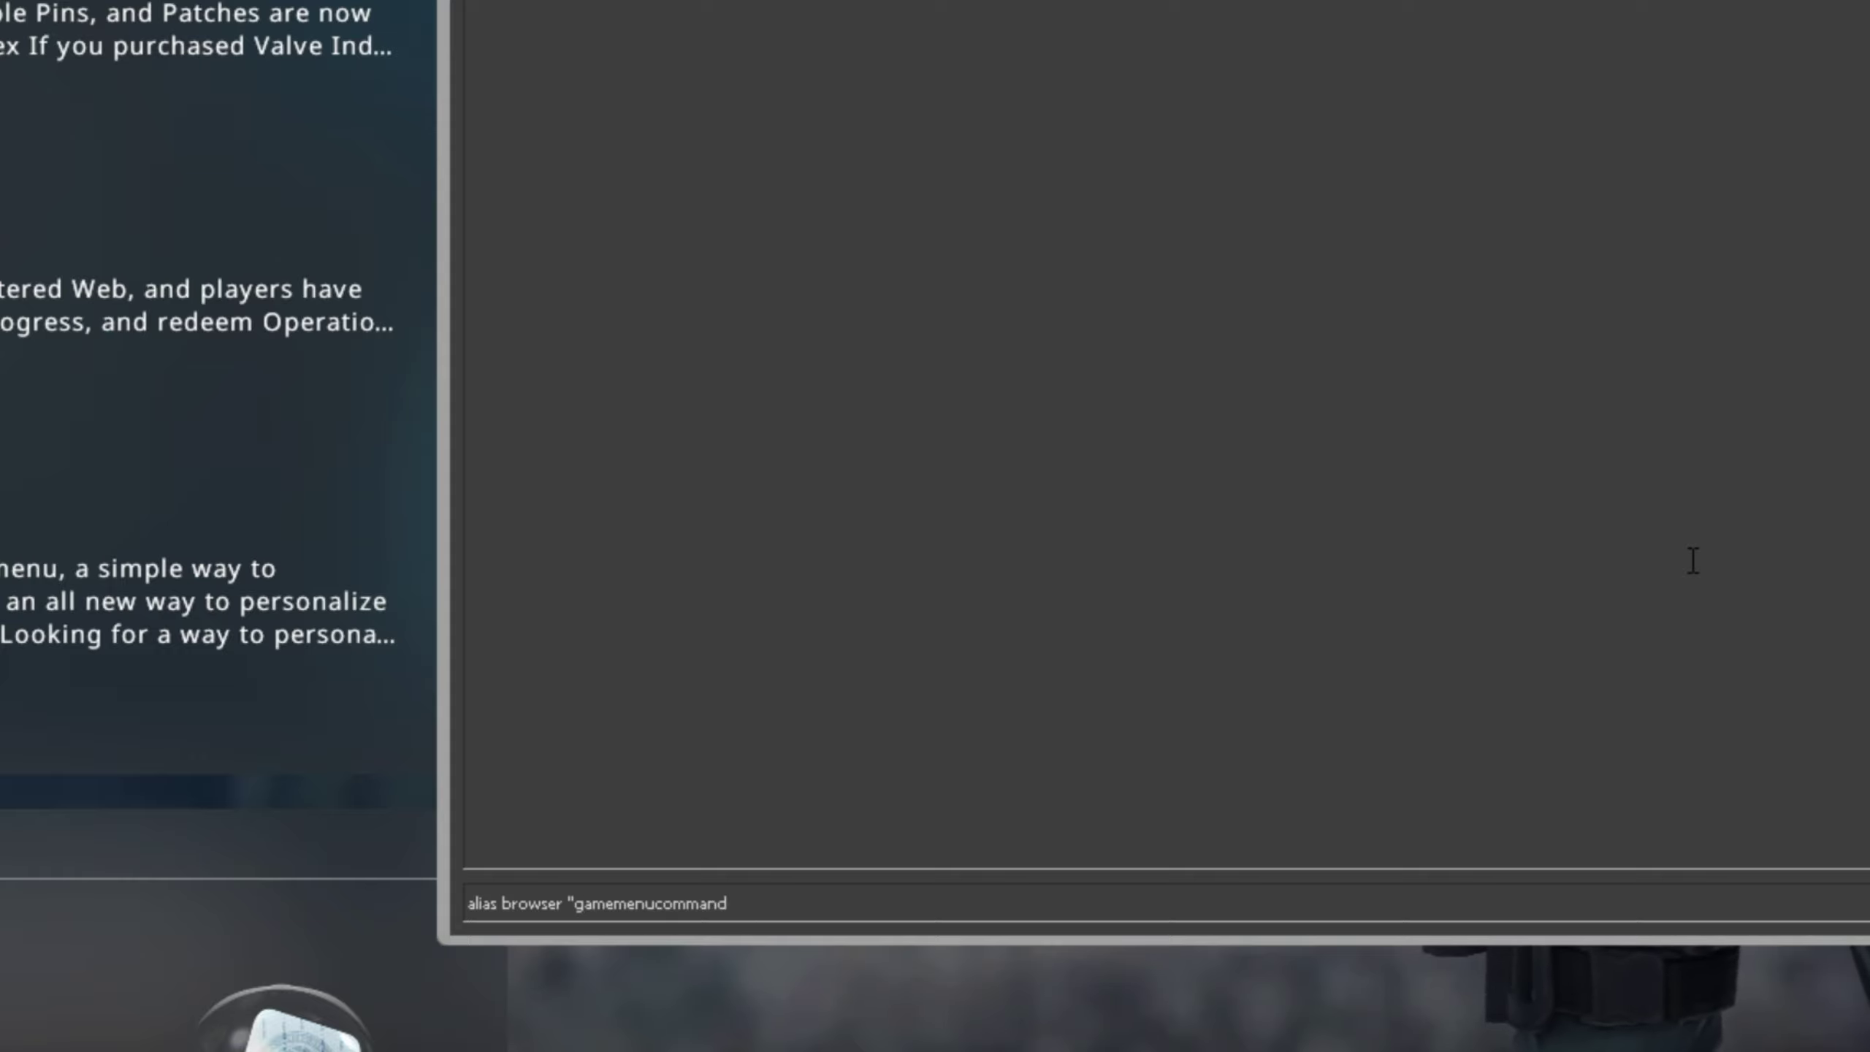
{"action": "type", "text": "rbrowser"}
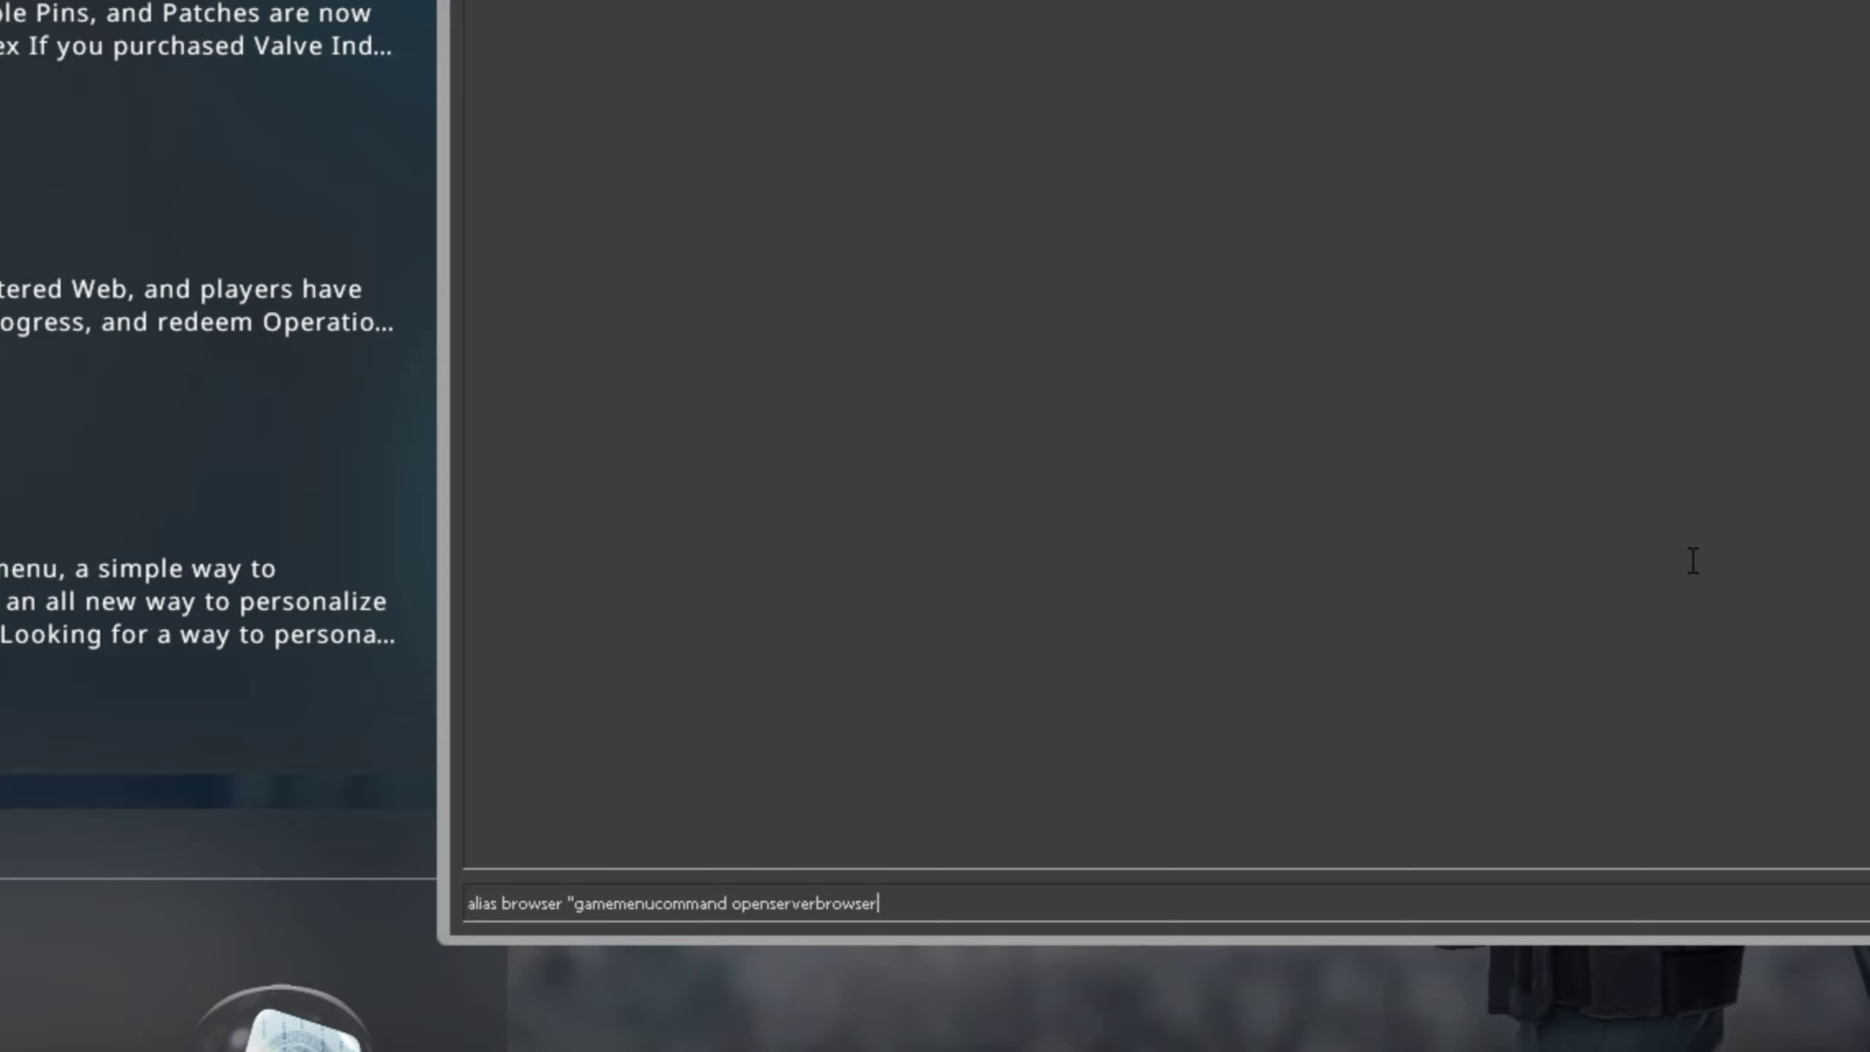
{"action": "type", "text": "\""}
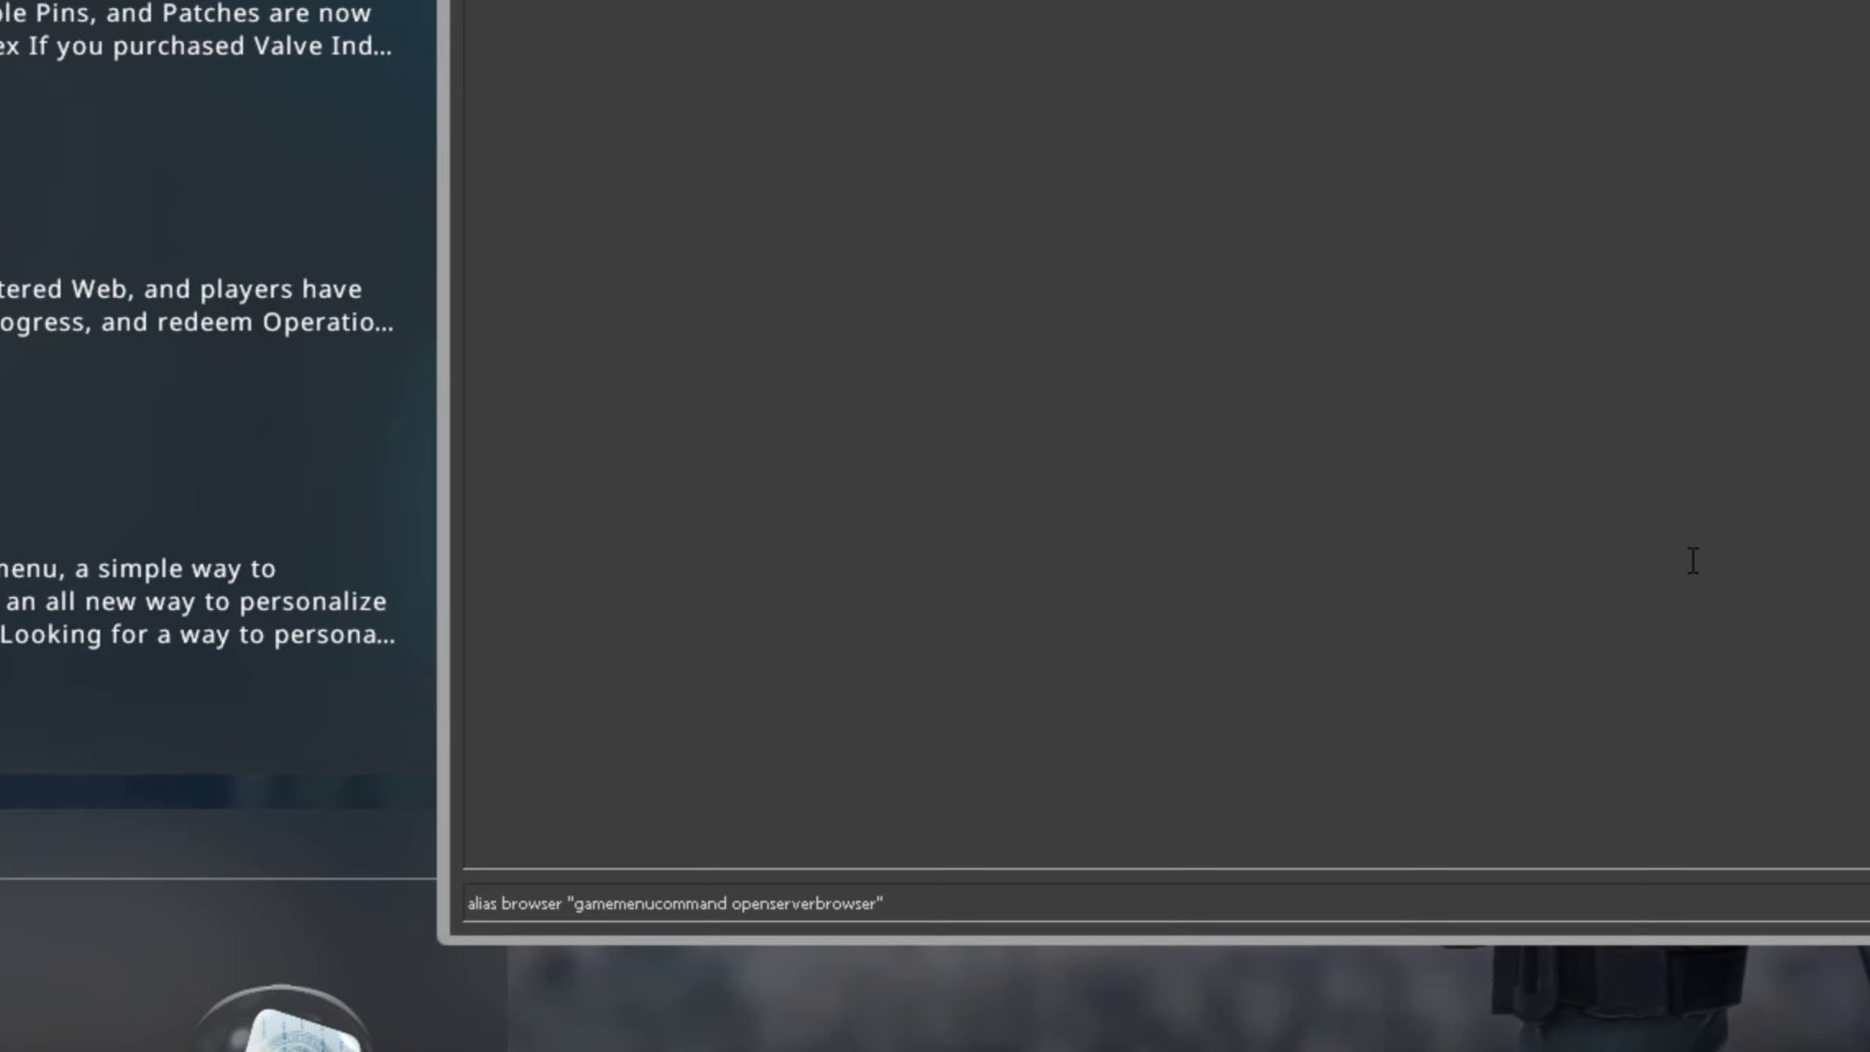
{"action": "key", "text": "Return"}
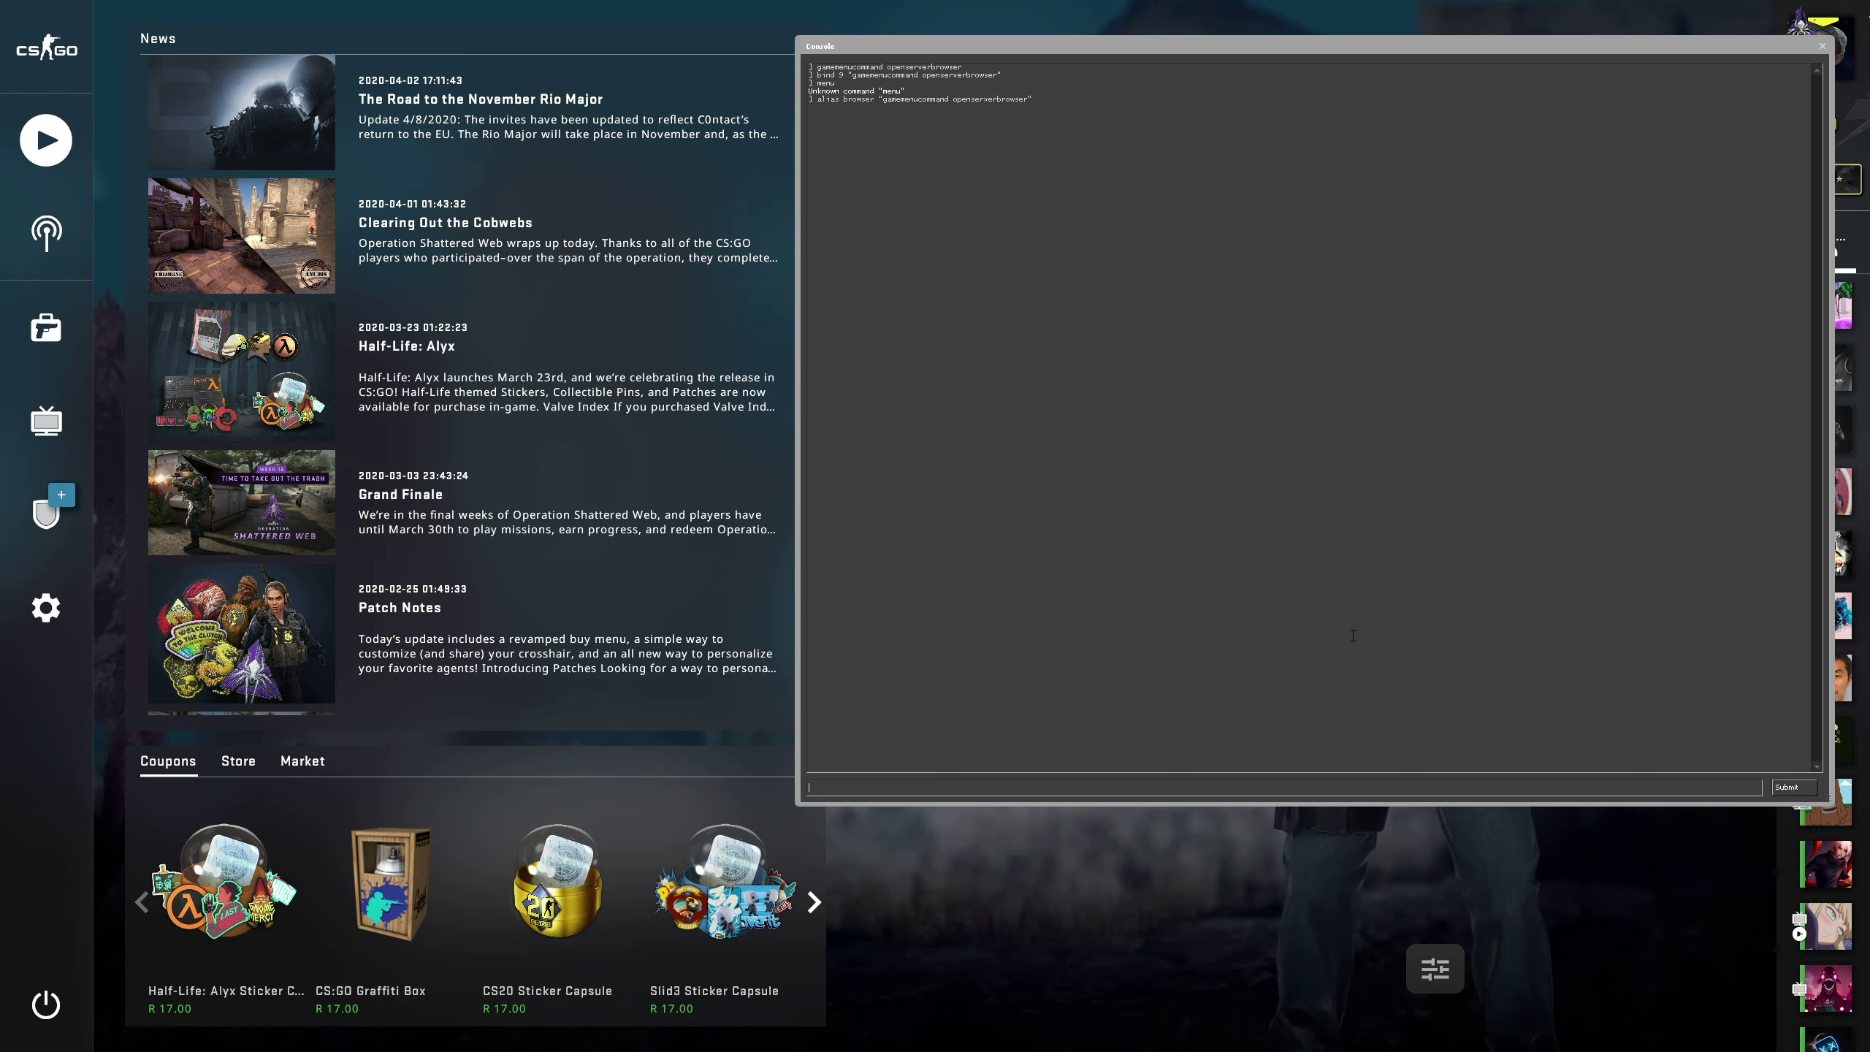
Step: Run the browser alias in the console to open the community server list, and close the list
{"action": "type", "text": "br"}
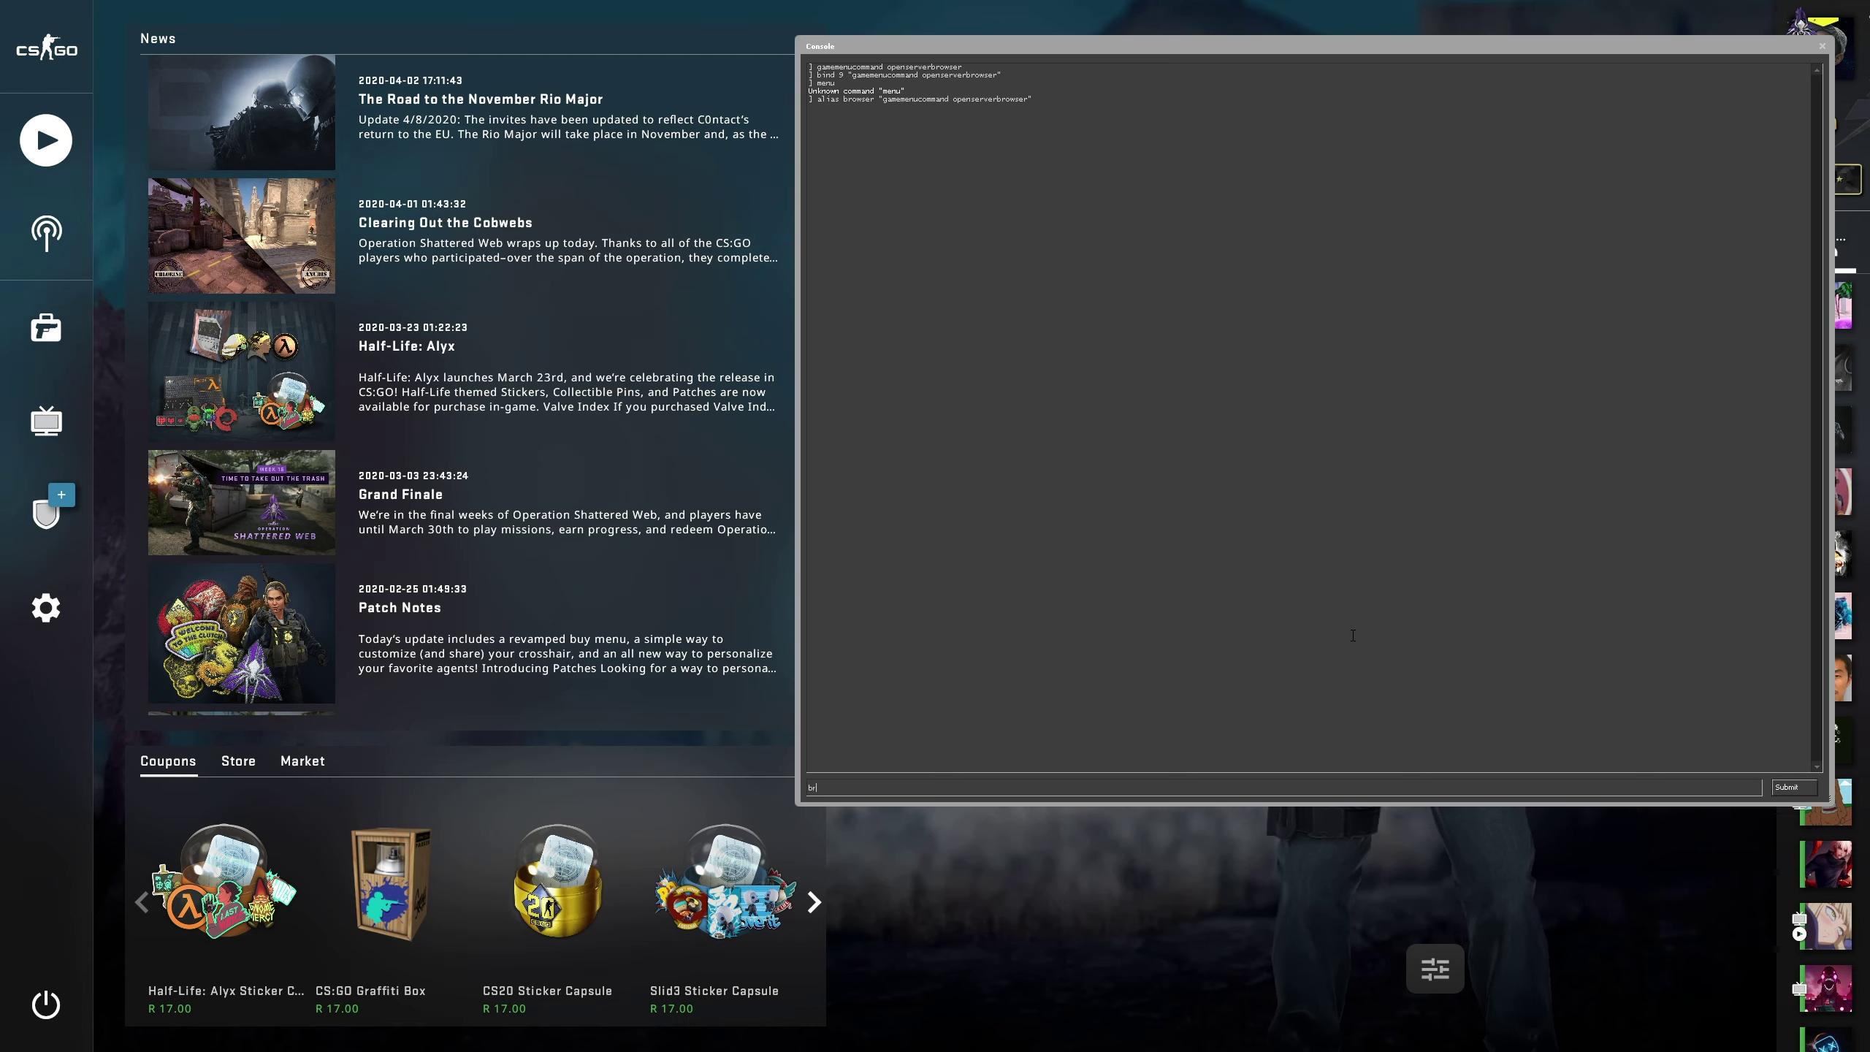
{"action": "type", "text": "owser"}
{"action": "key", "text": "Return"}
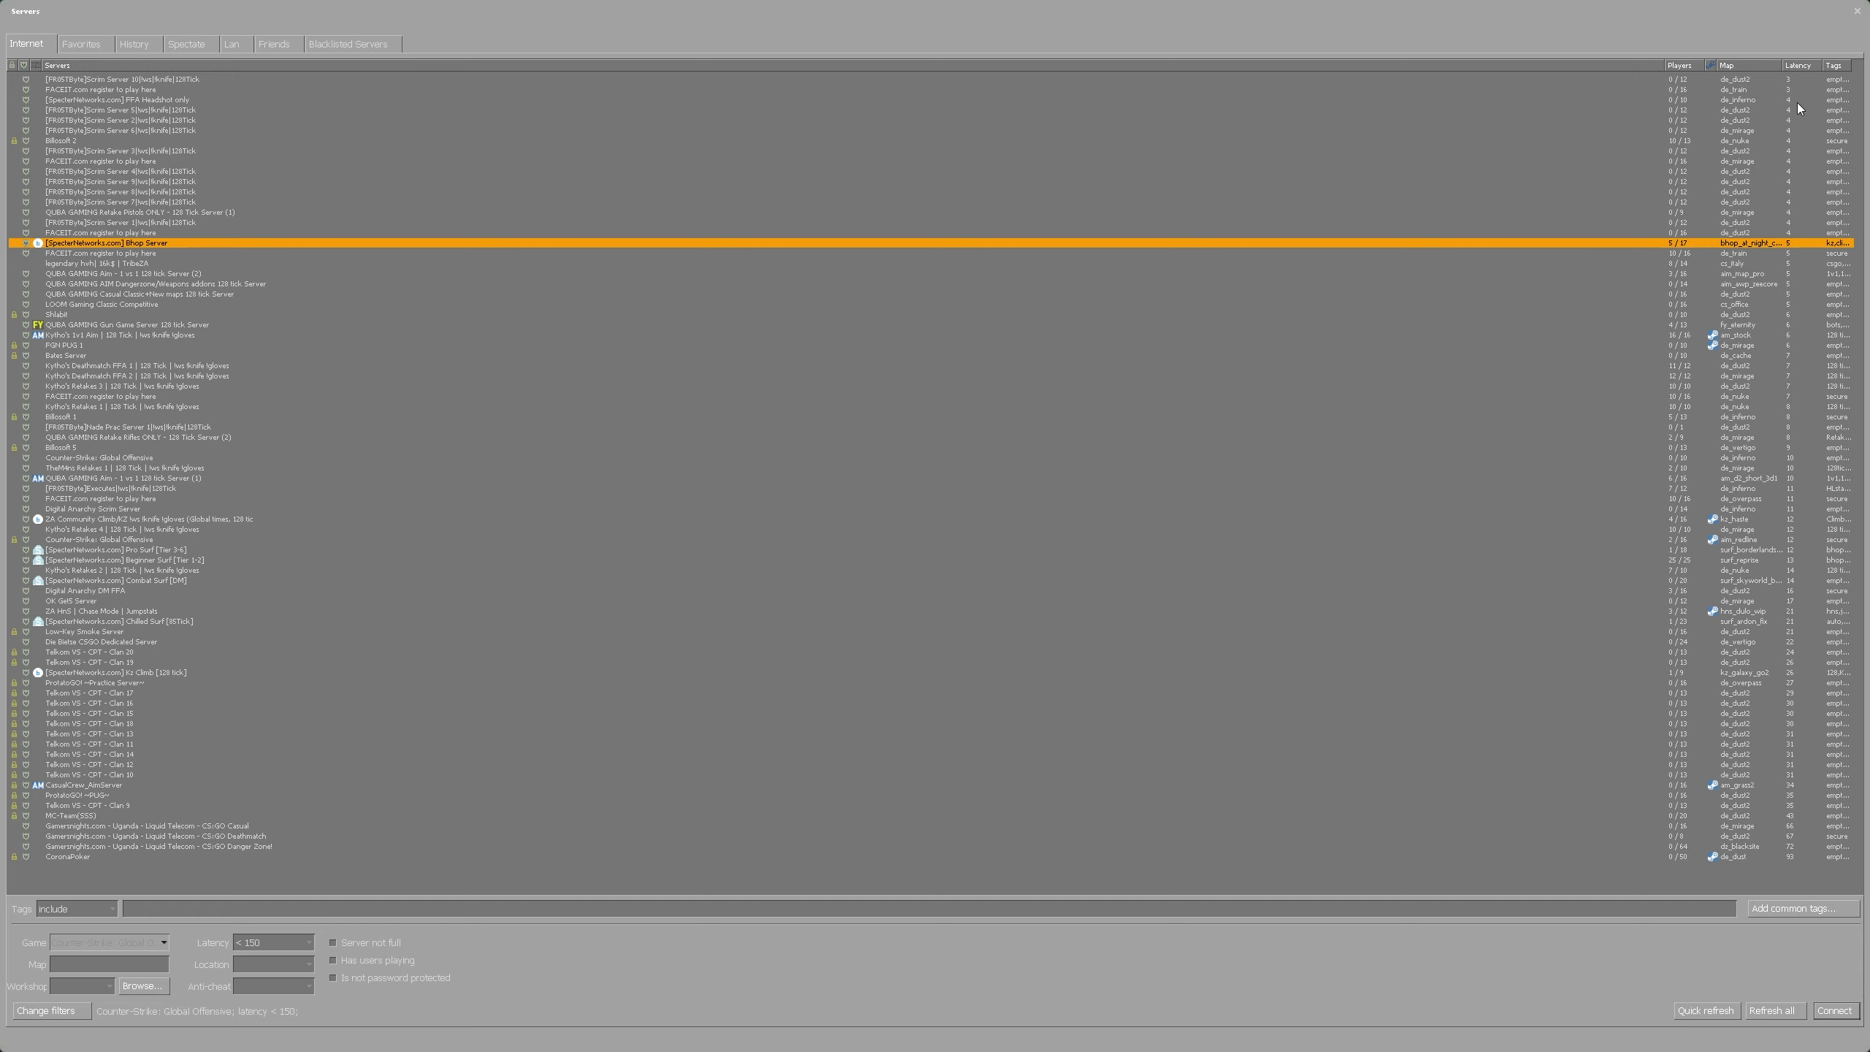
{"action": "left_click", "coordinate": [1857, 11]}
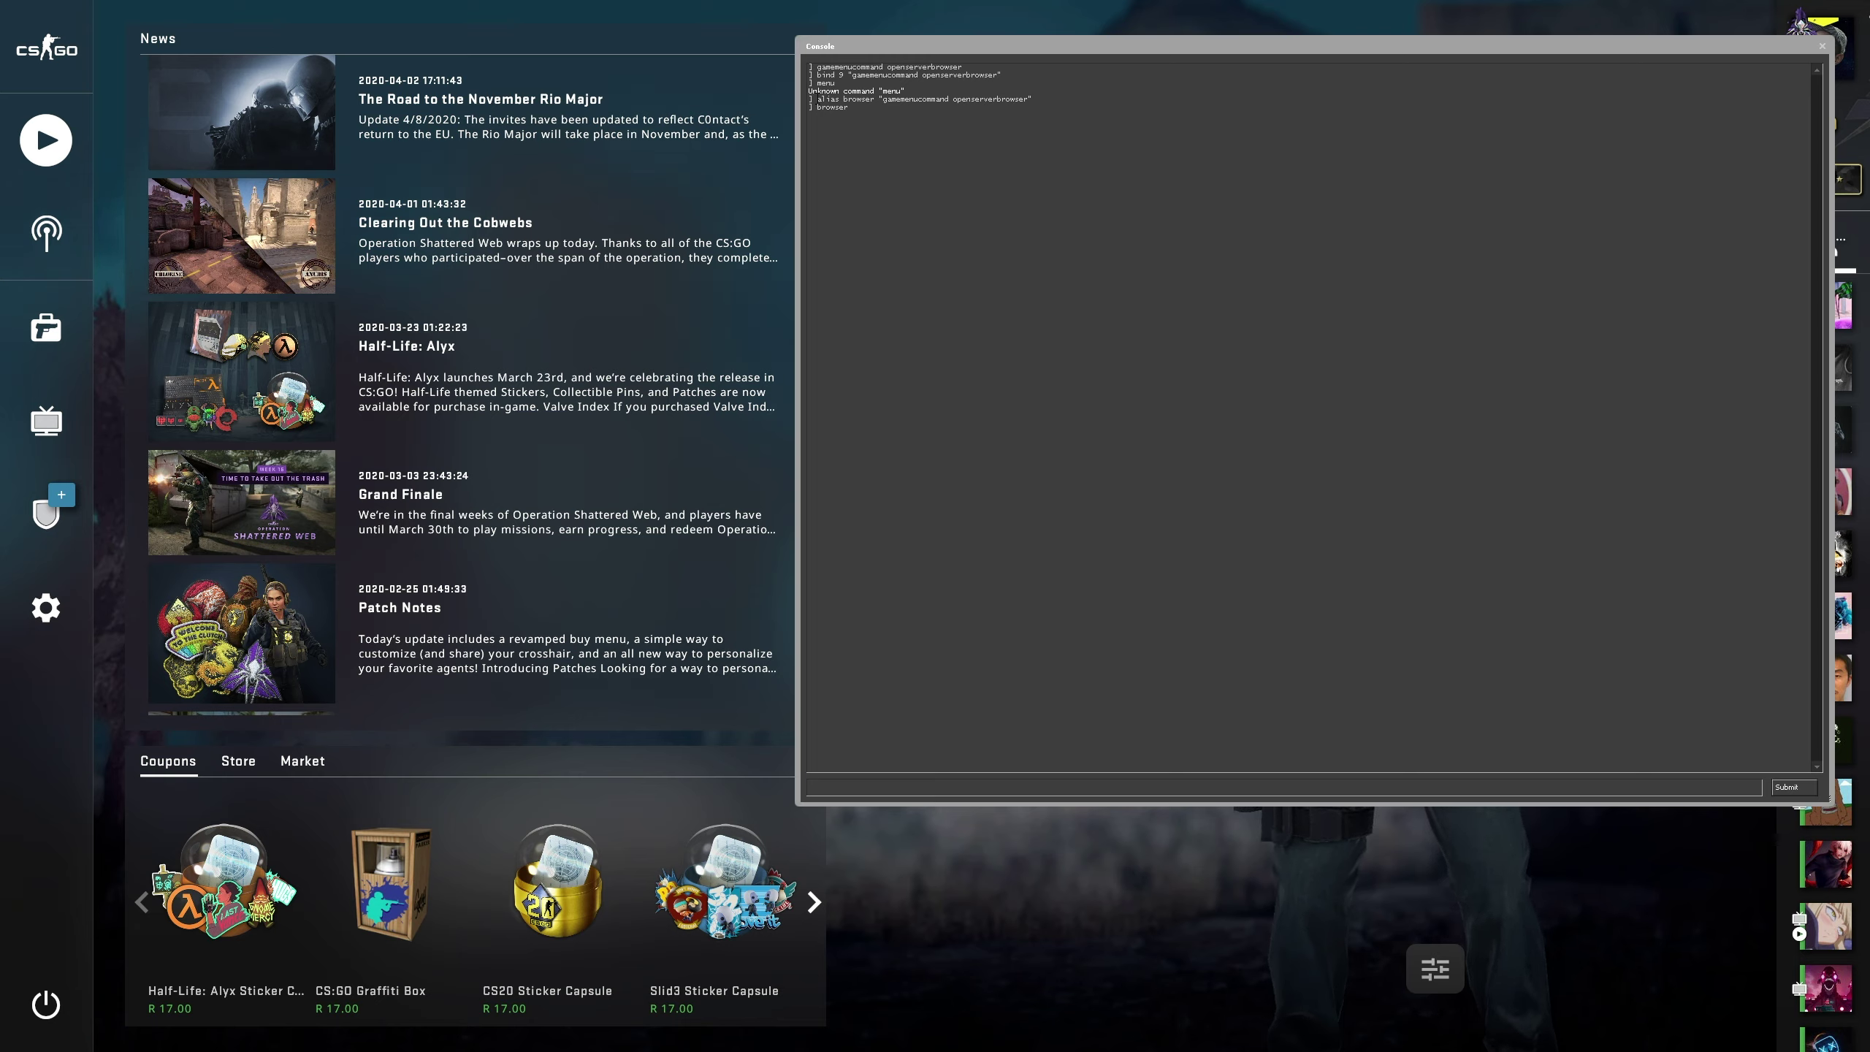
Step: Select the full alias command line in the console output and close the console
{"action": "left_click_drag", "start_coordinate": [818, 99], "coordinate": [1032, 99]}
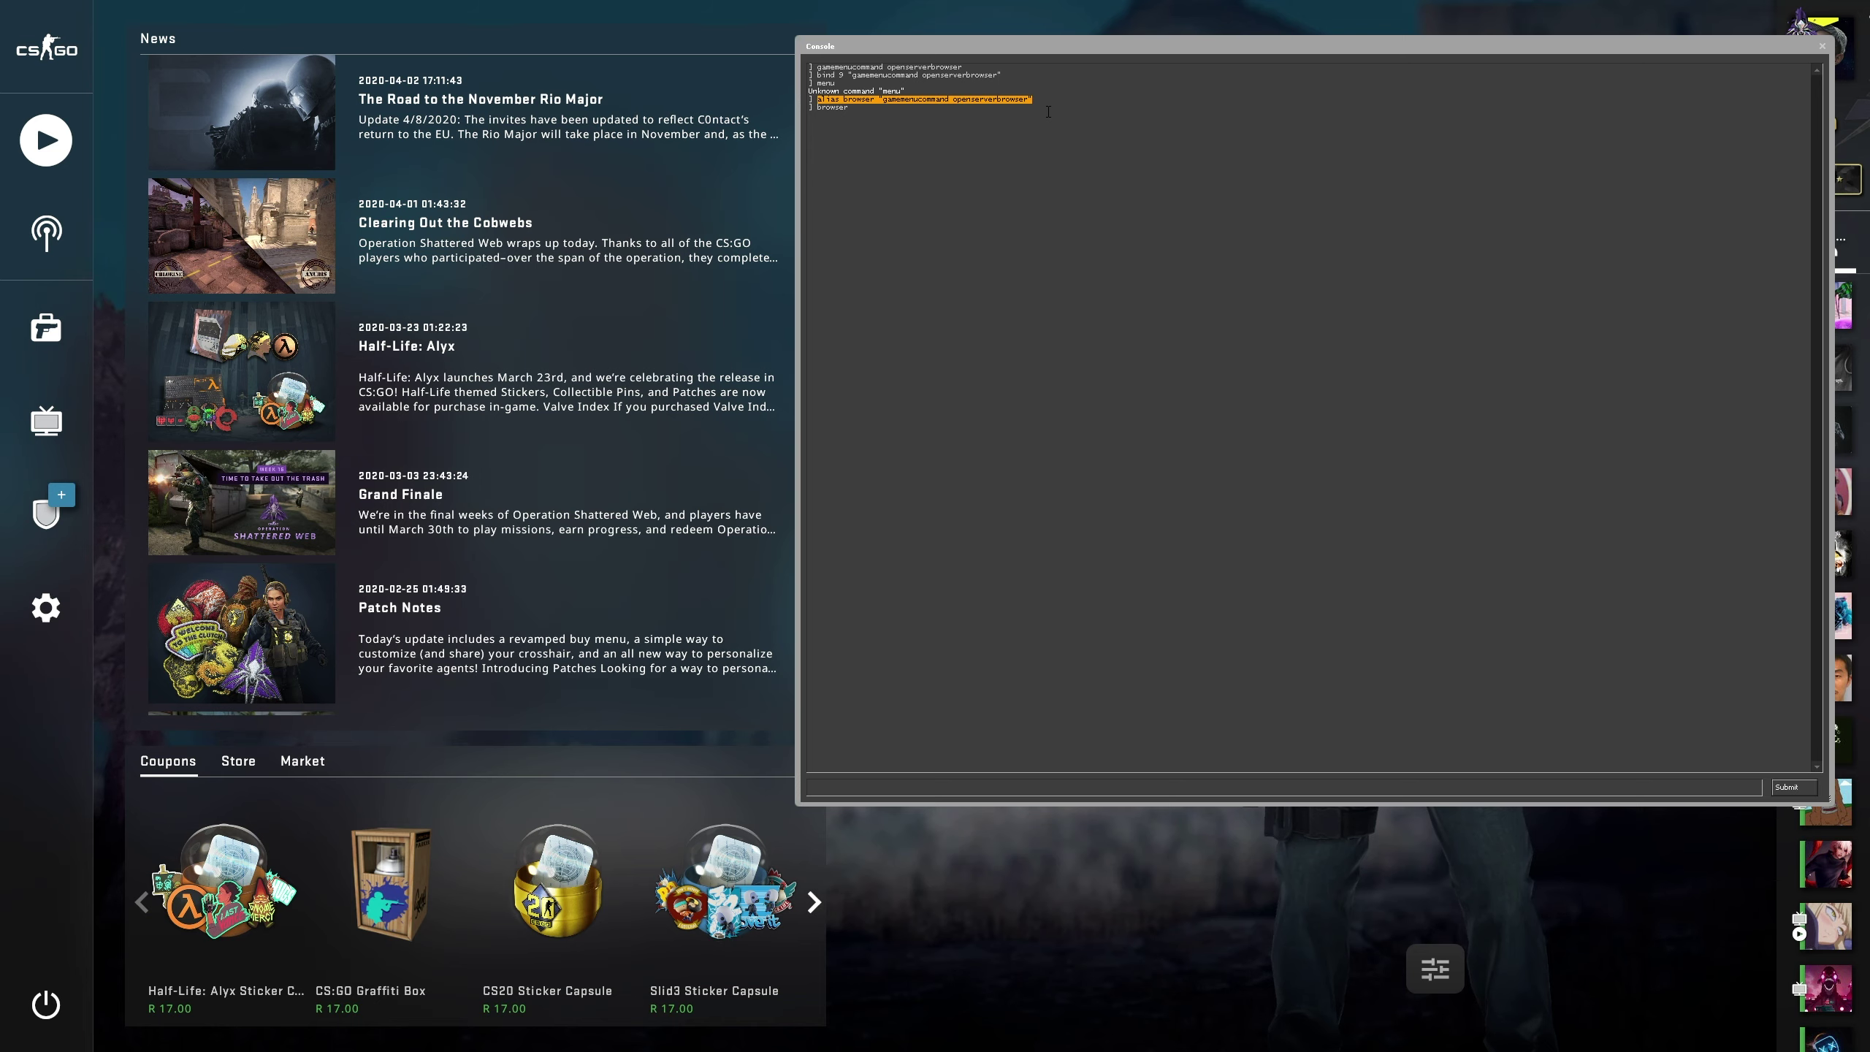
{"action": "key", "text": "grave"}
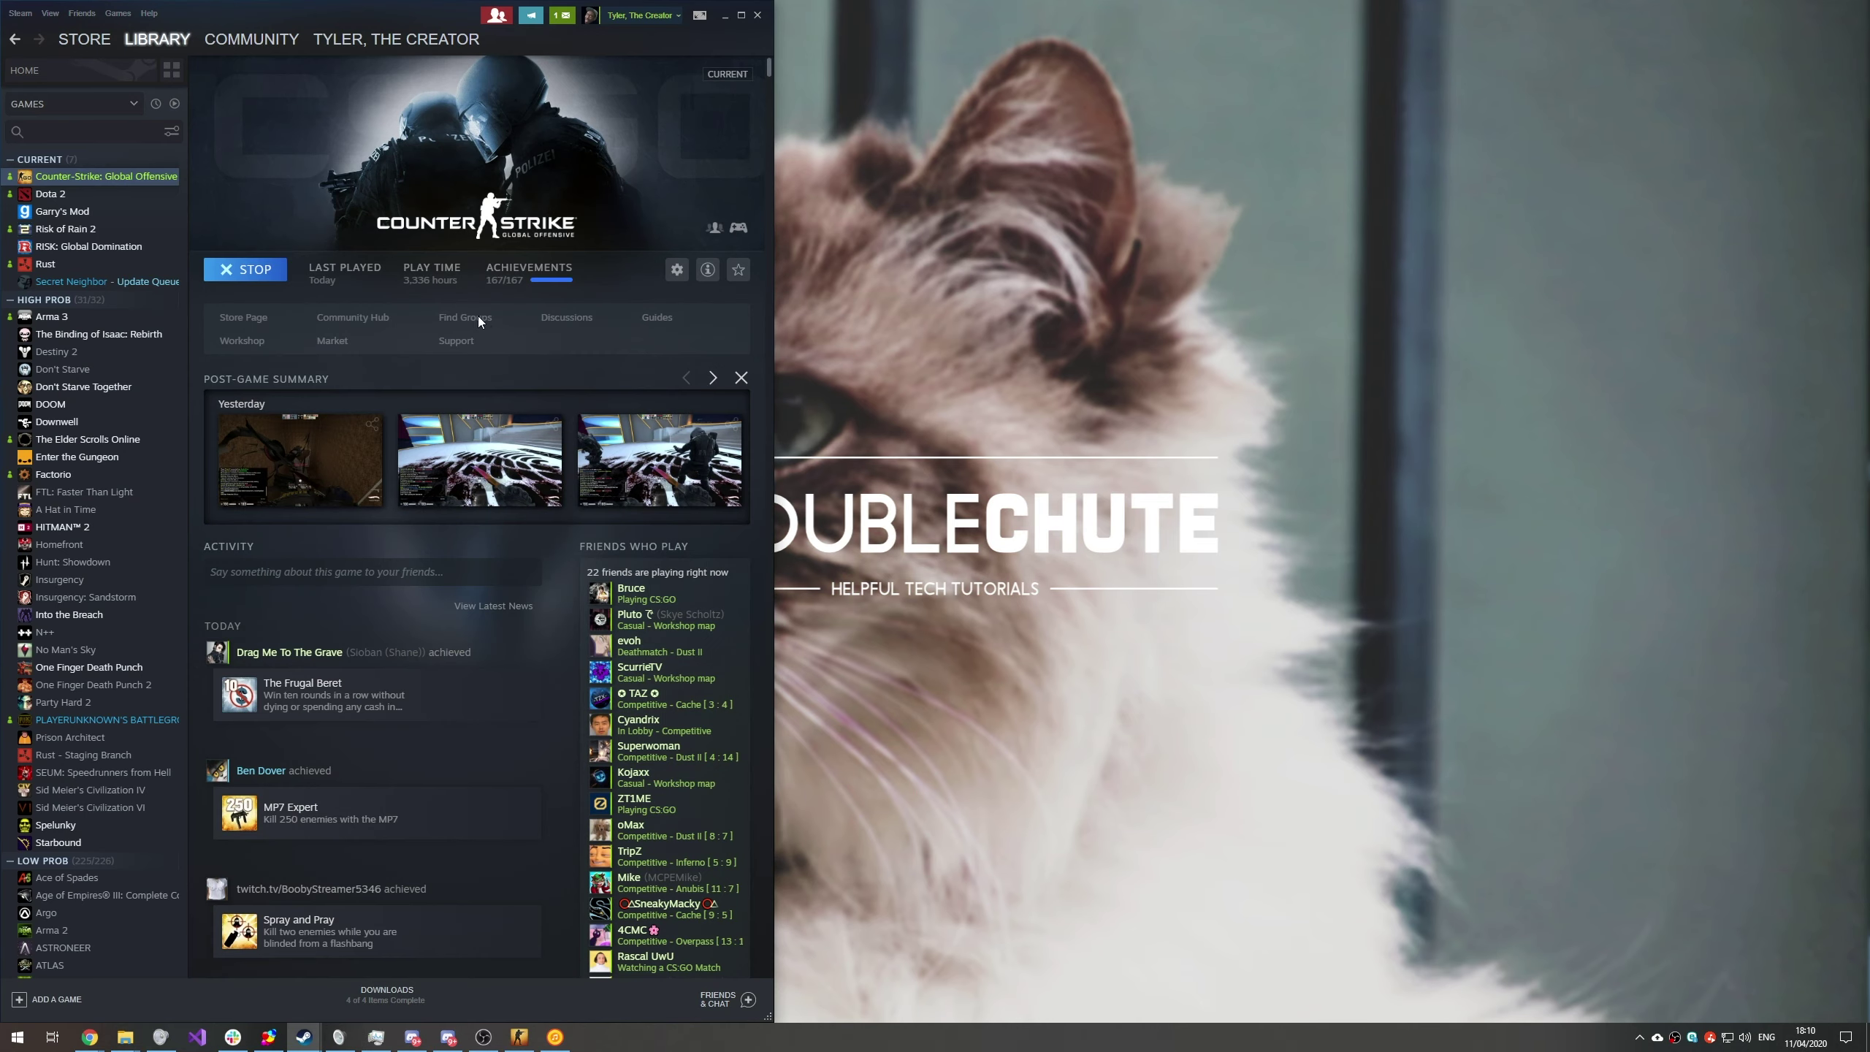
Step: Switch to Steam, browse Counter-Strike: Global Offensive's local files from its properties, and open the csgo\cfg folder
{"action": "right_click", "coordinate": [126, 180]}
{"action": "left_click", "coordinate": [206, 298]}
{"action": "left_click", "coordinate": [856, 276]}
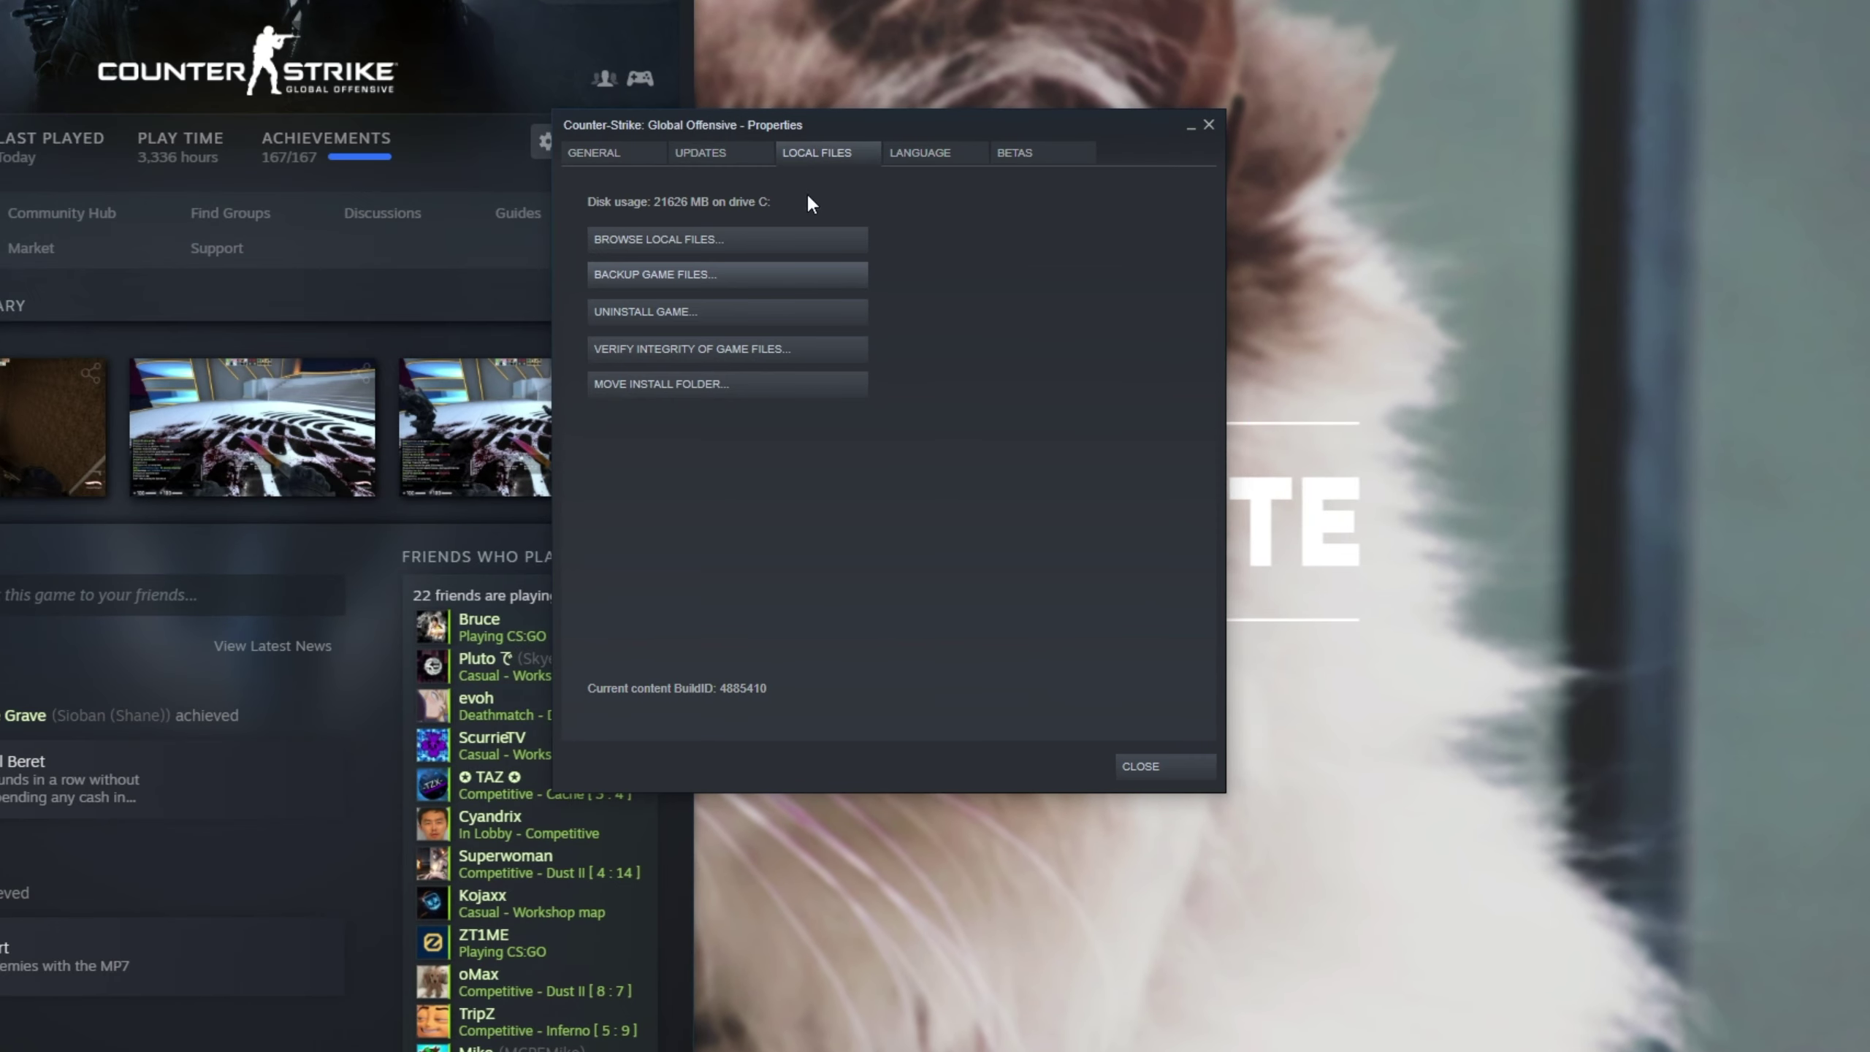
{"action": "left_click", "coordinate": [795, 237]}
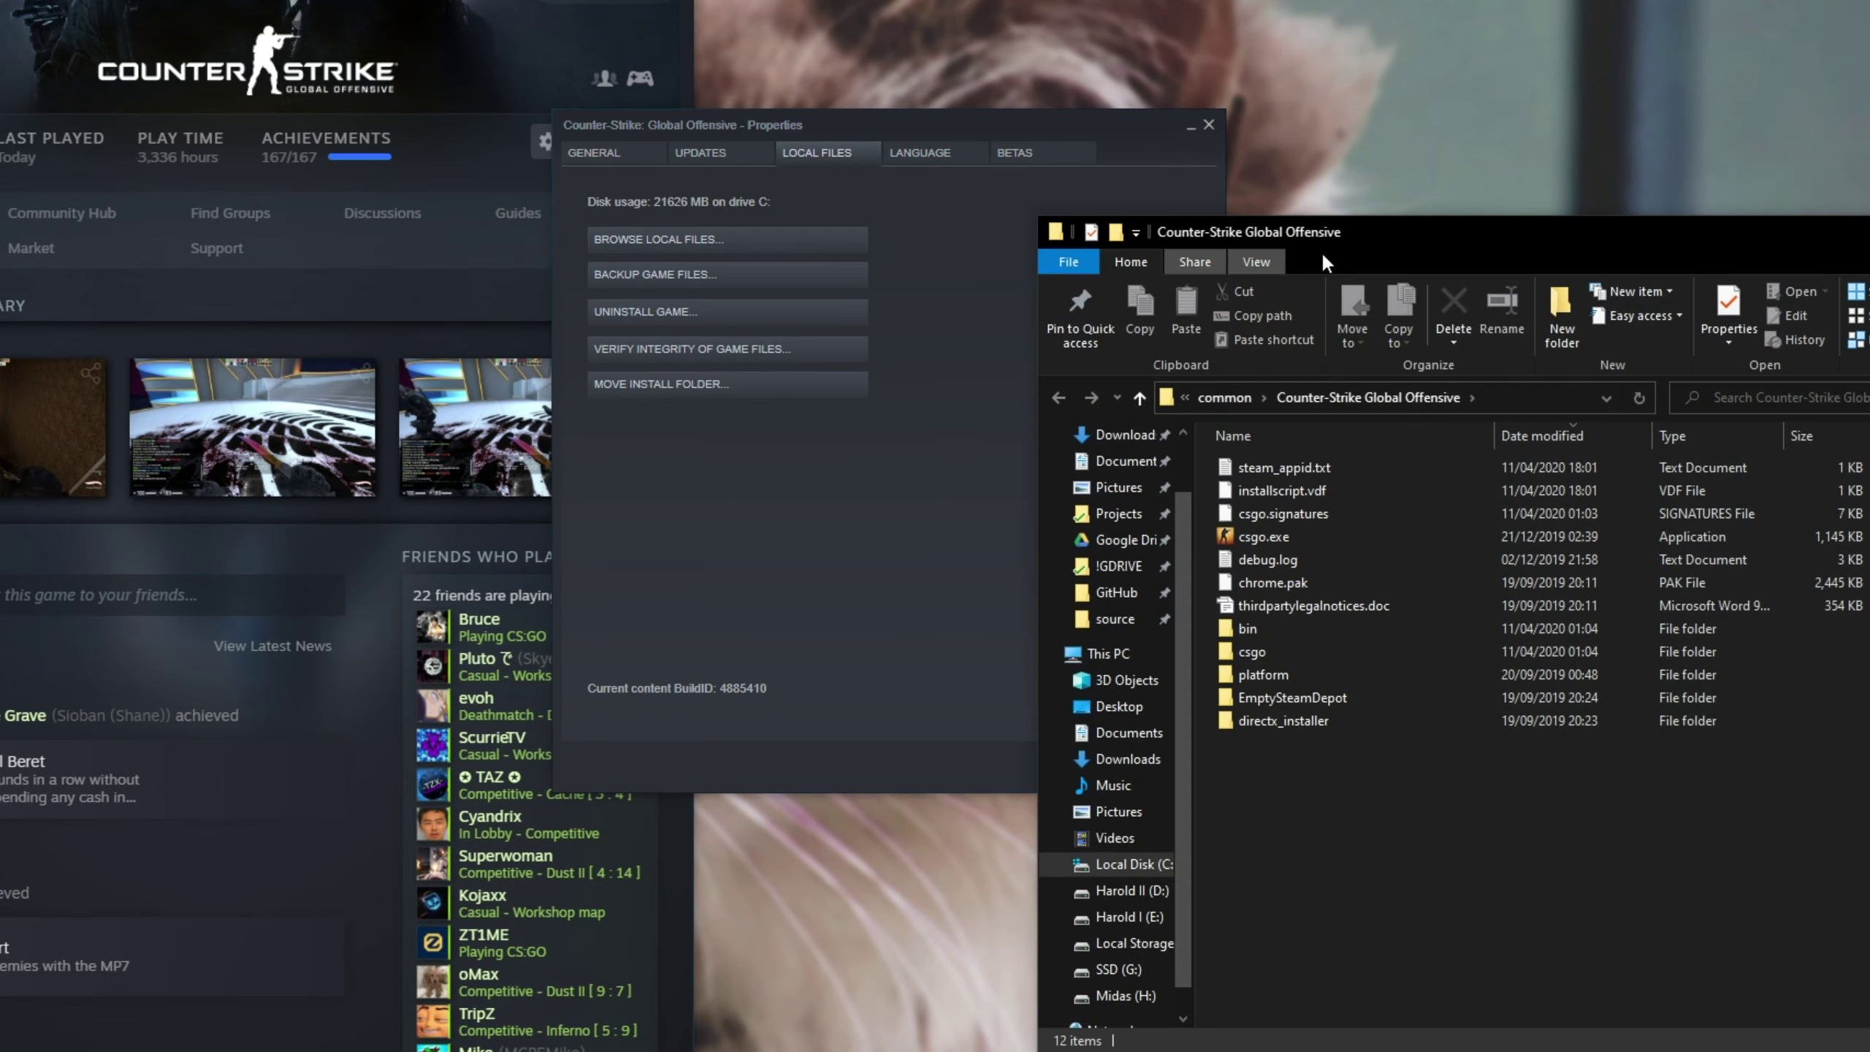
{"action": "left_click_drag", "start_coordinate": [1323, 254], "coordinate": [660, 142]}
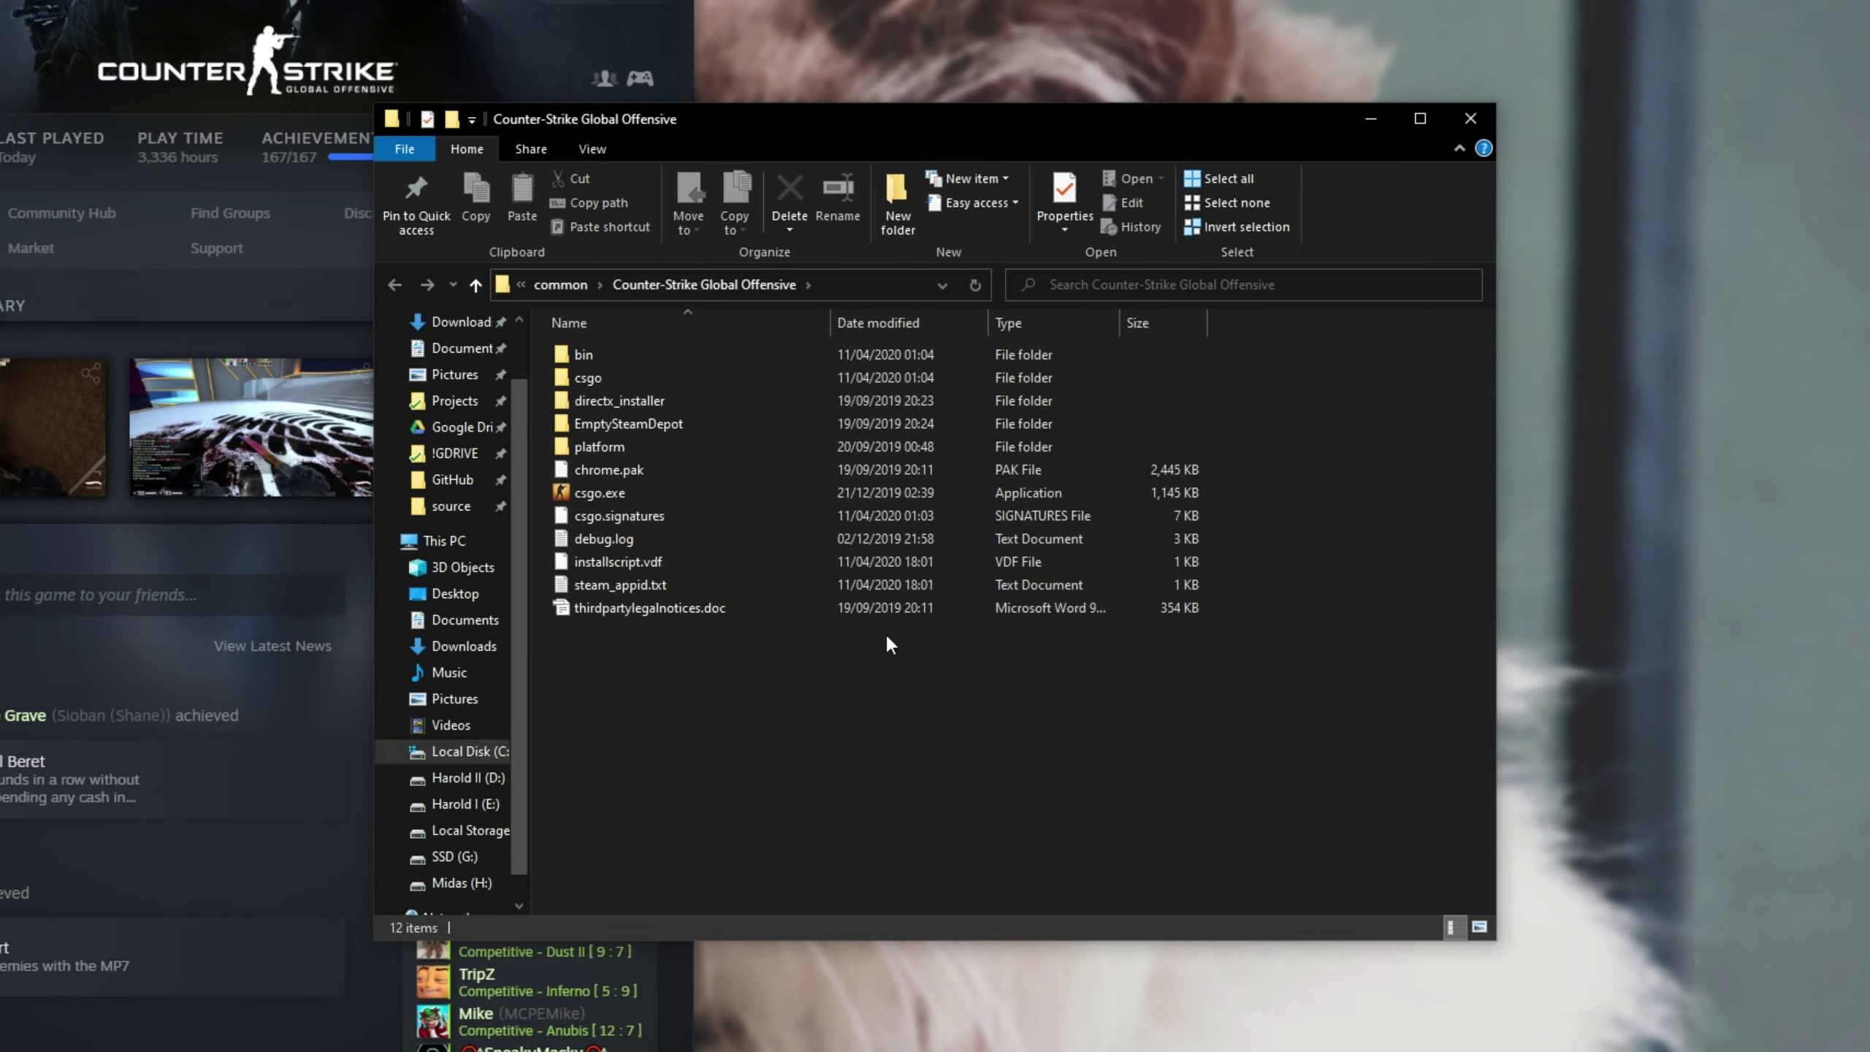
{"action": "double_click", "coordinate": [690, 377]}
{"action": "double_click", "coordinate": [693, 399]}
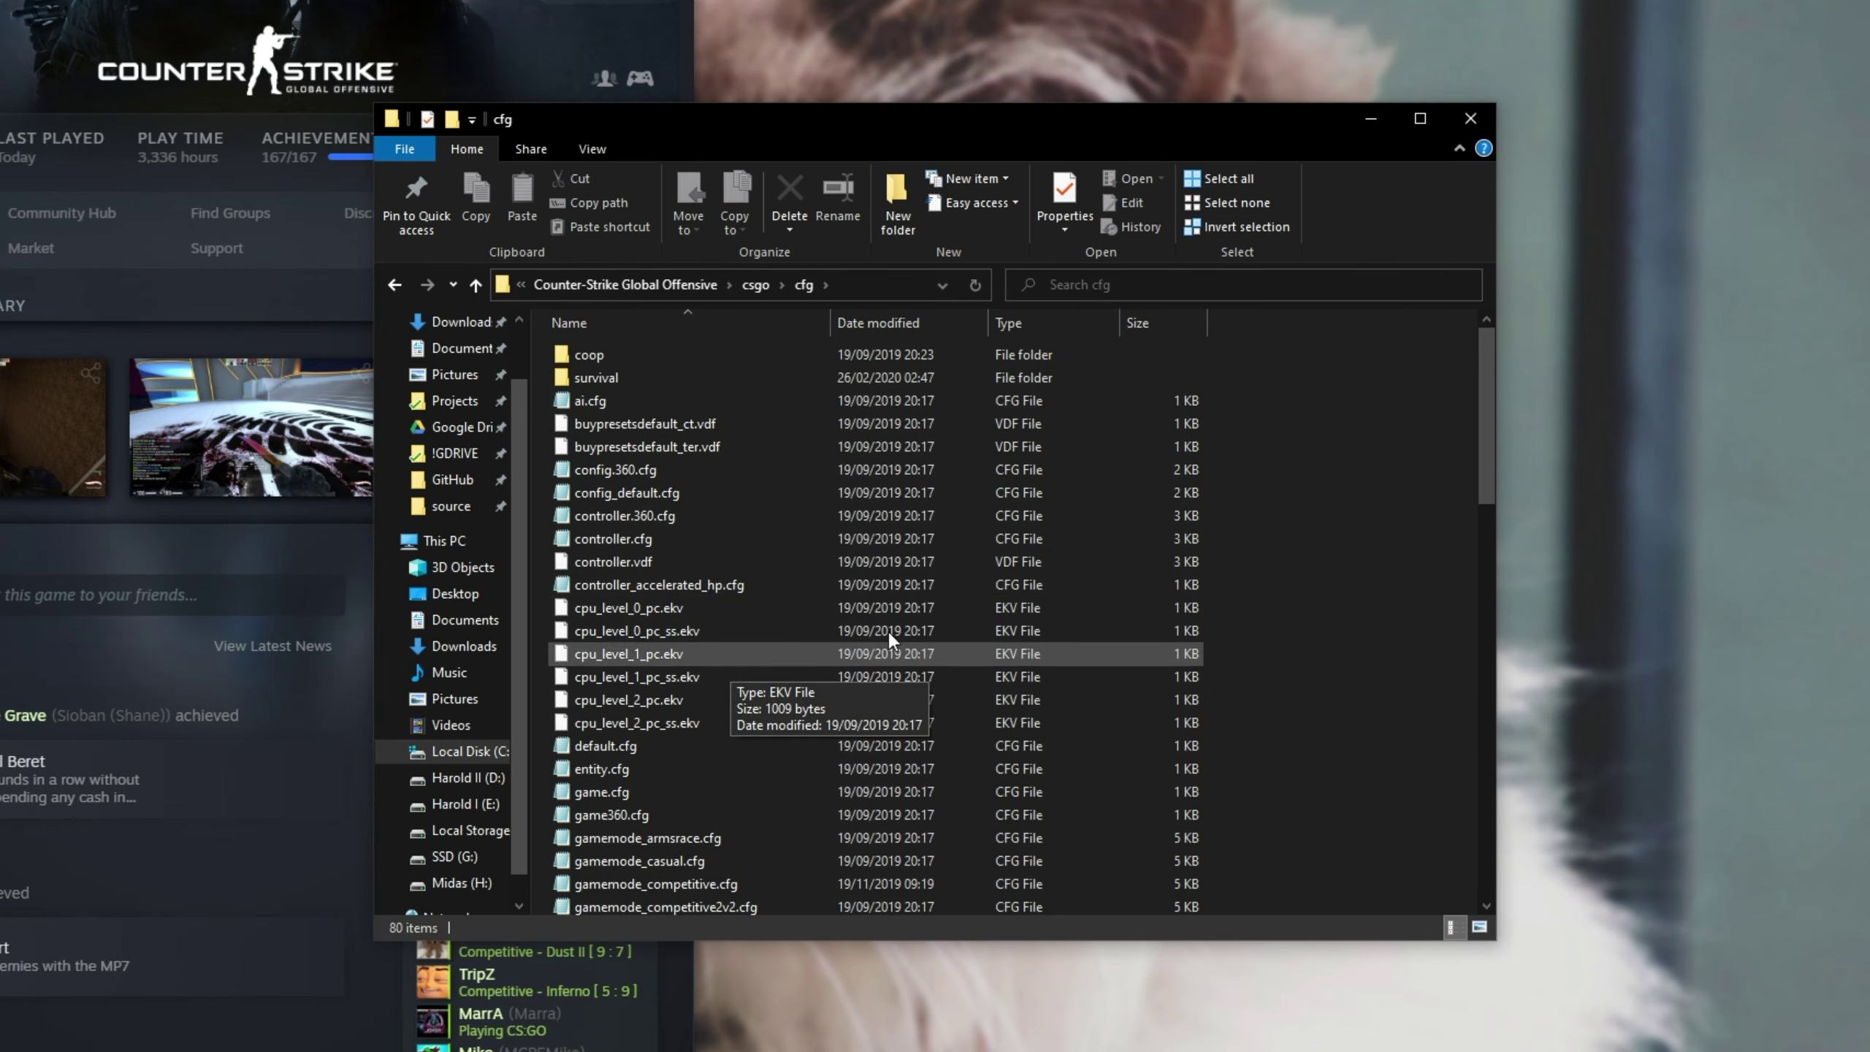
Step: Create a new text document in the cfg folder named autoexec.cfg, replacing the .txt extension
{"action": "right_click", "coordinate": [1251, 504]}
{"action": "mouse_move", "coordinate": [1354, 861]}
{"action": "left_click", "coordinate": [1604, 1051]}
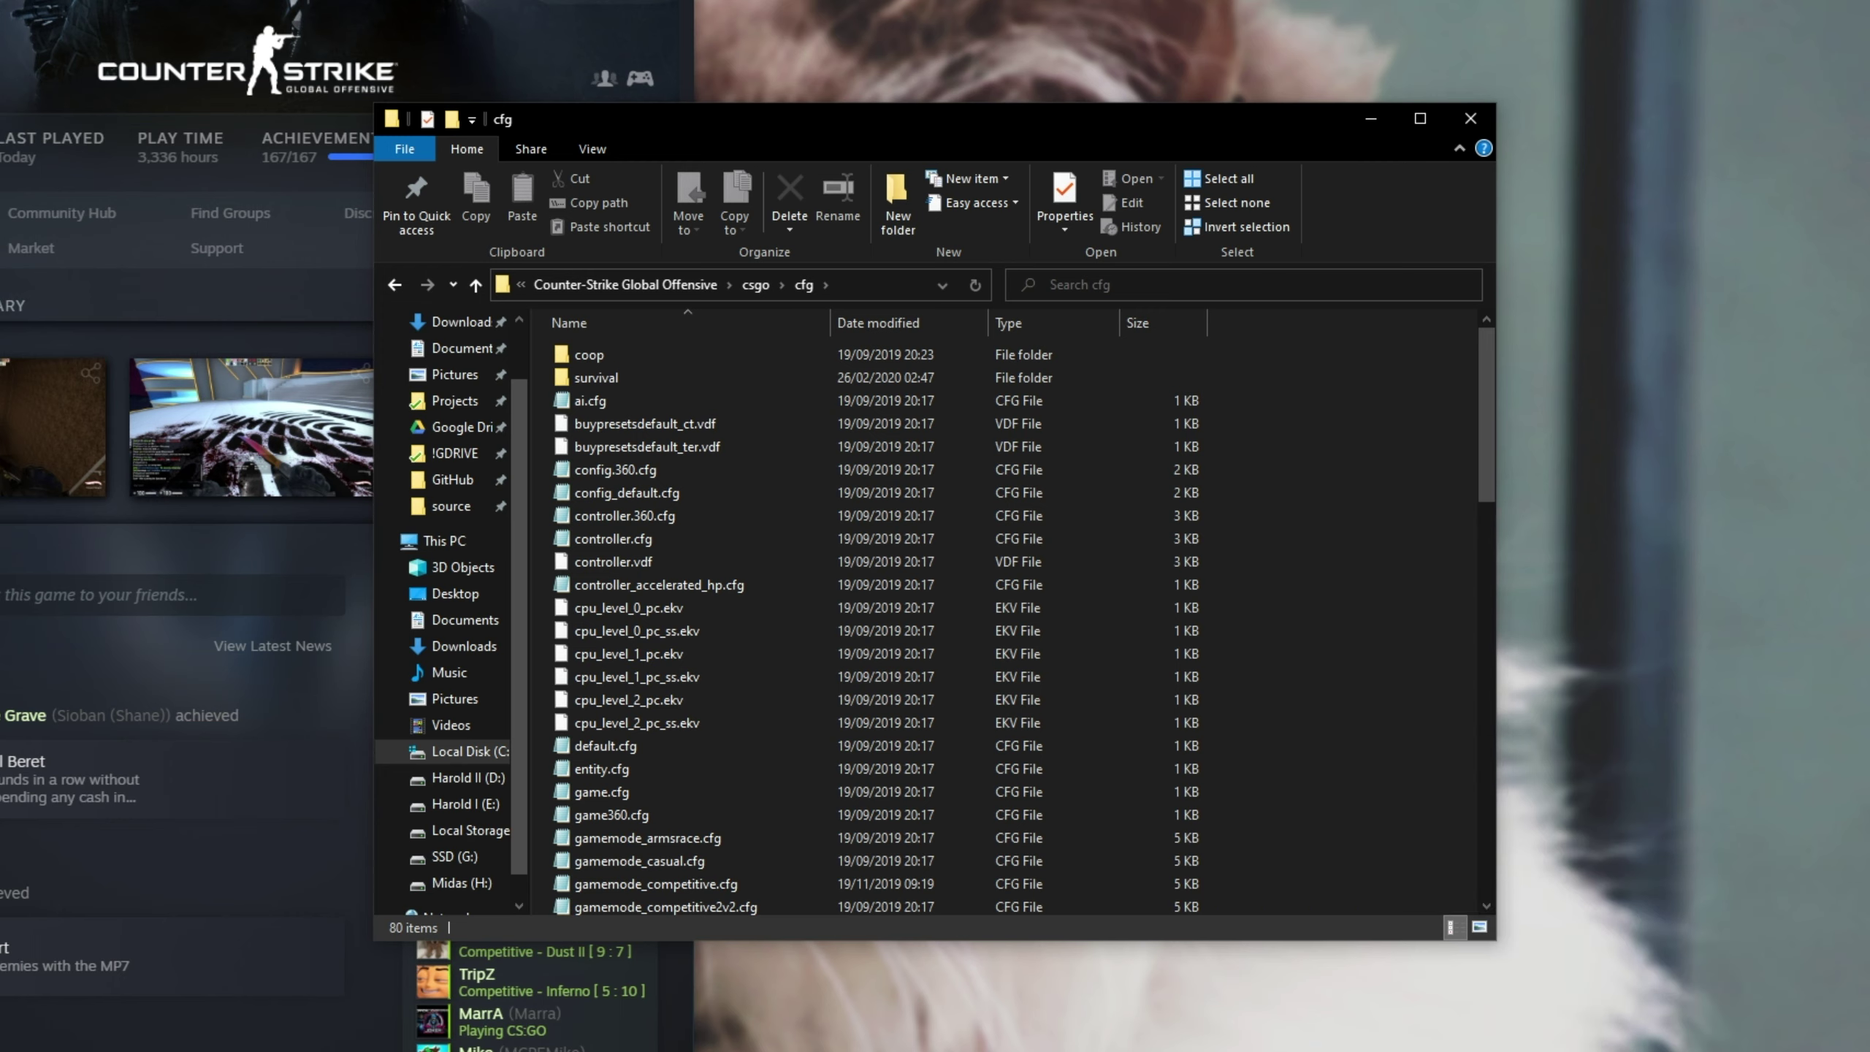
{"action": "type", "text": "autoexec.cfg"}
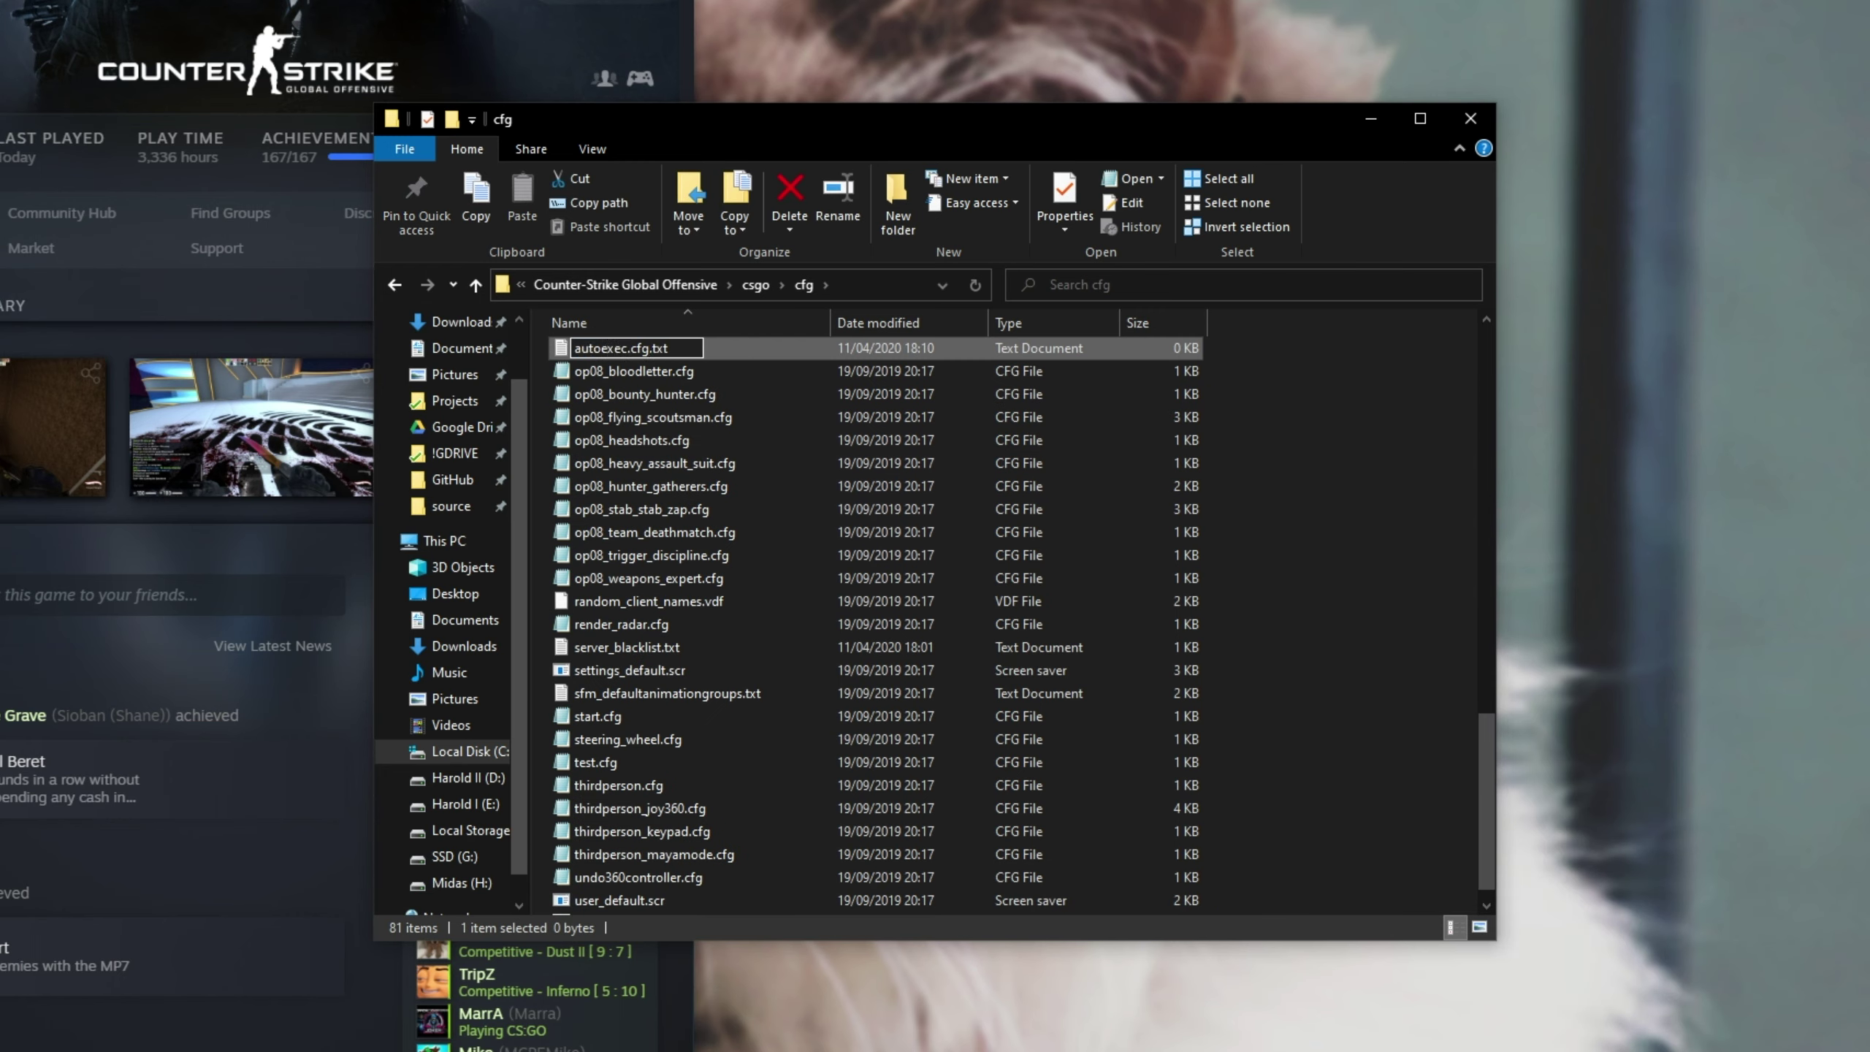
{"action": "key", "text": "Delete"}
{"action": "key", "text": "Delete"}
{"action": "key", "text": "Delete"}
{"action": "key", "text": "Delete"}
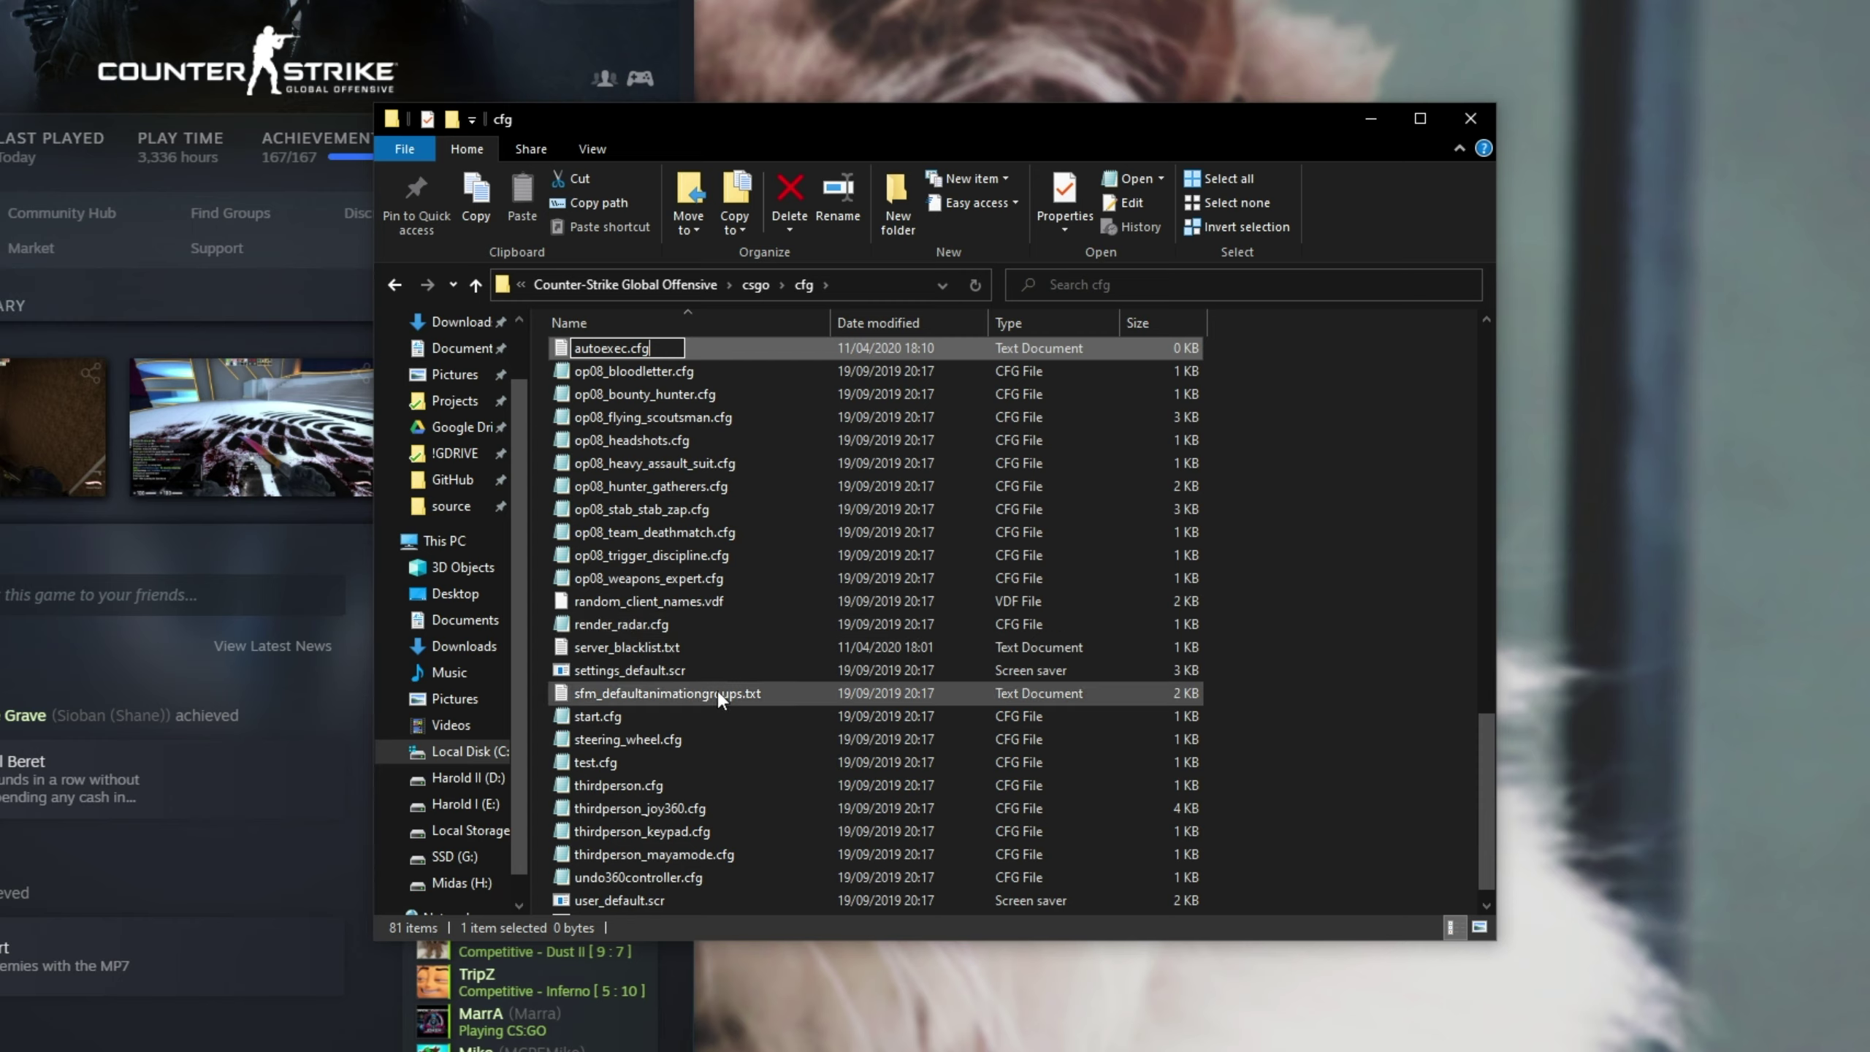
{"action": "key", "text": "Return"}
{"action": "key", "text": "Return"}
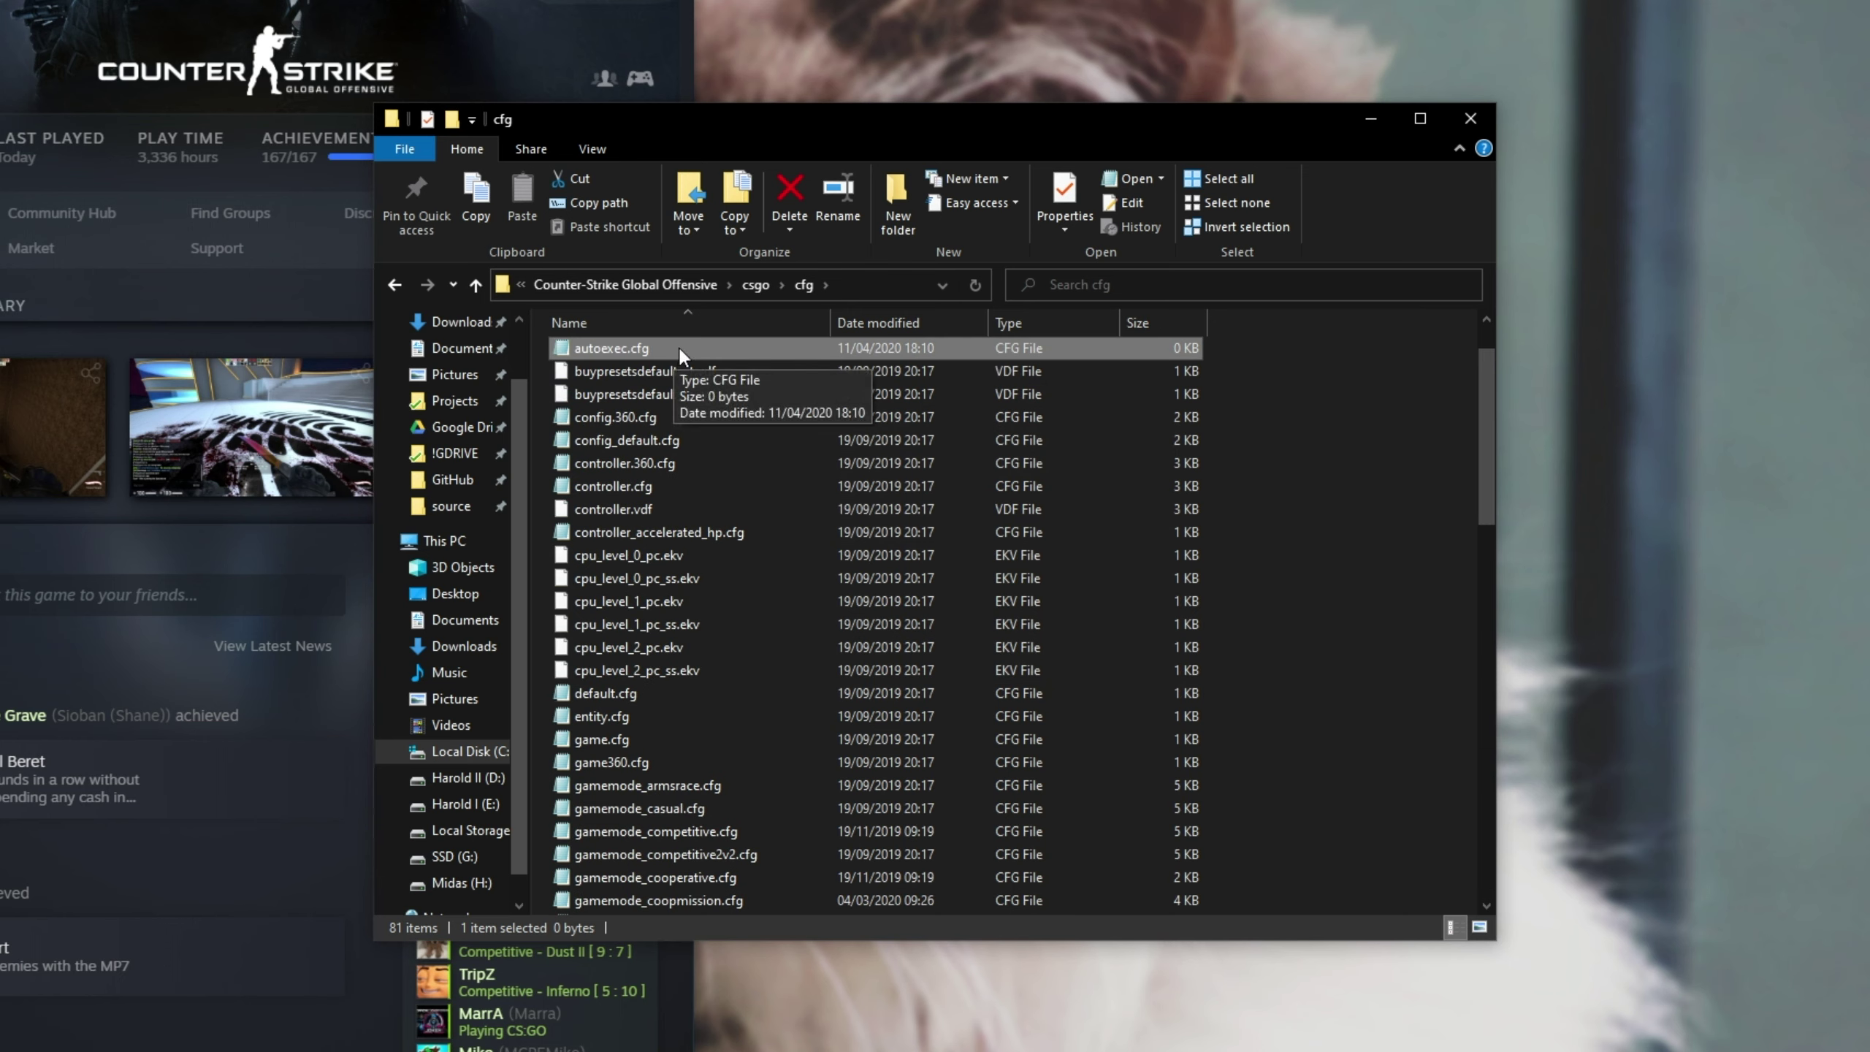
Step: Open autoexec.cfg in Notepad with a wider window, and show File Explorer's file name extensions option
{"action": "scroll", "coordinate": [677, 345], "scroll_direction": "up", "scroll_amount": 1}
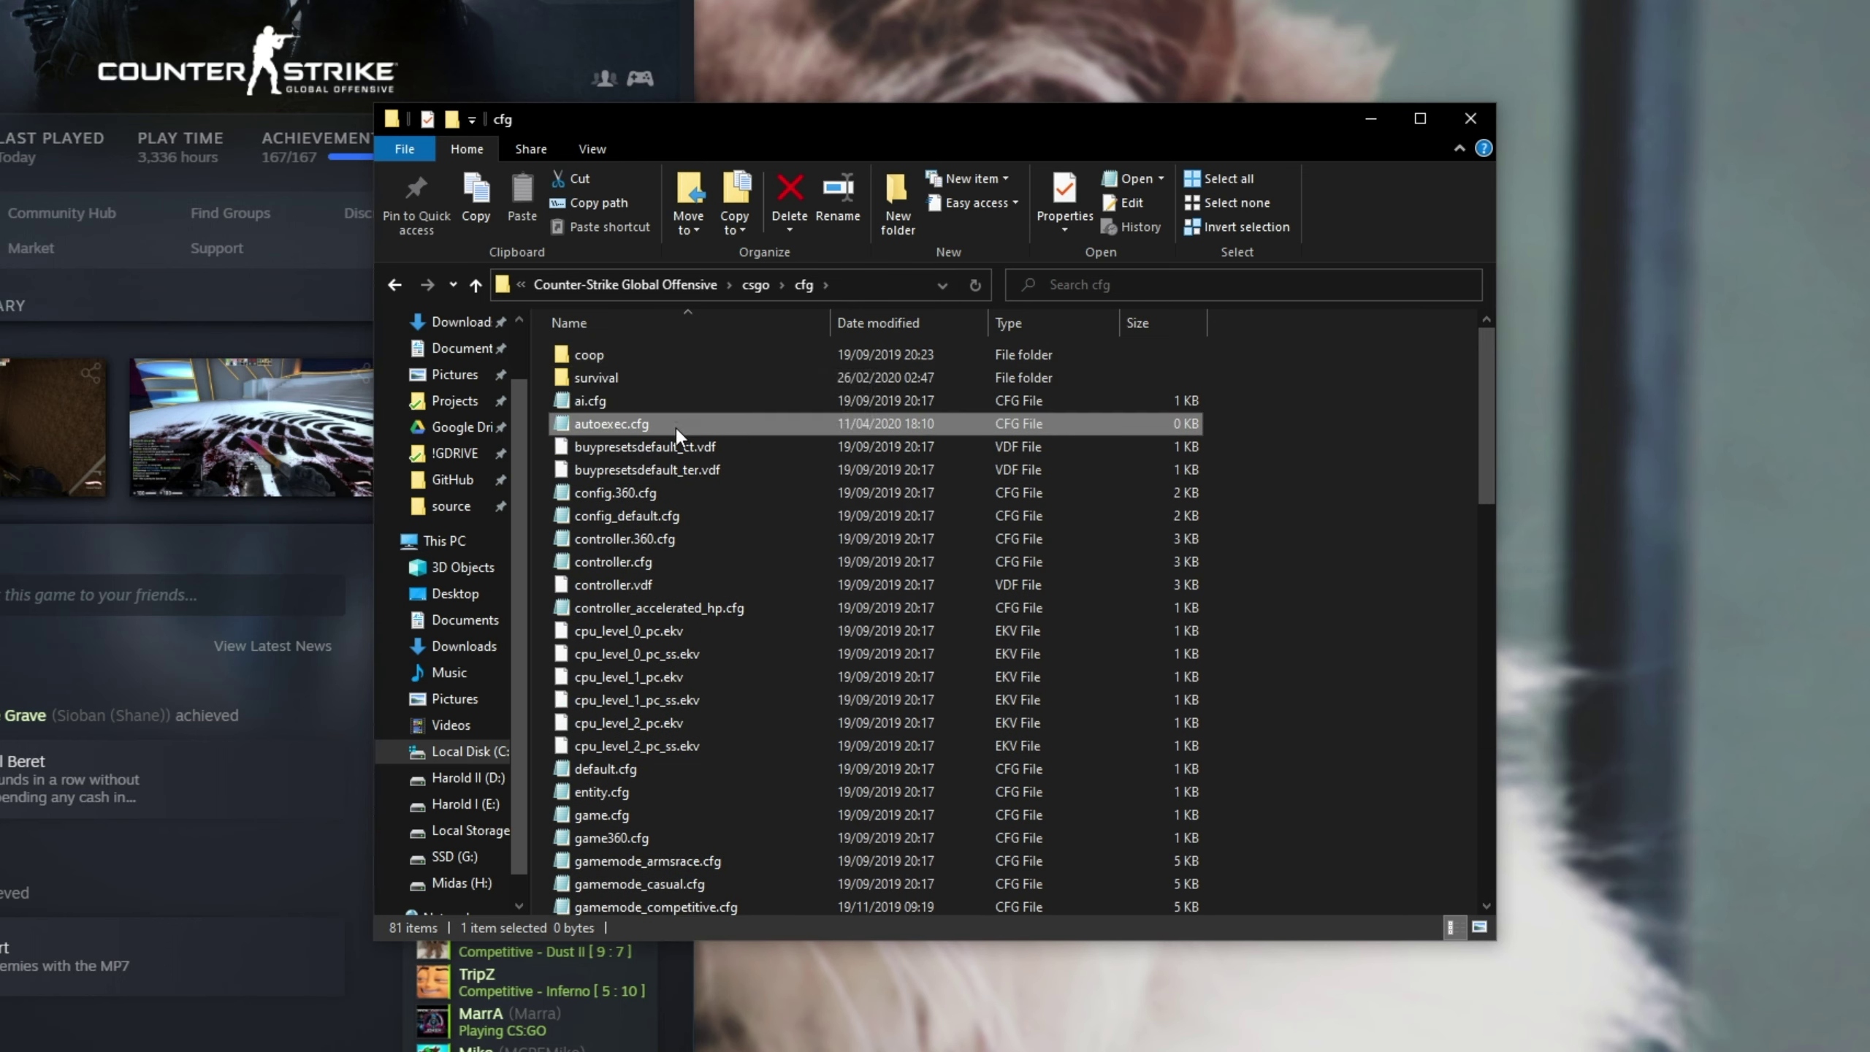
{"action": "double_click", "coordinate": [675, 426]}
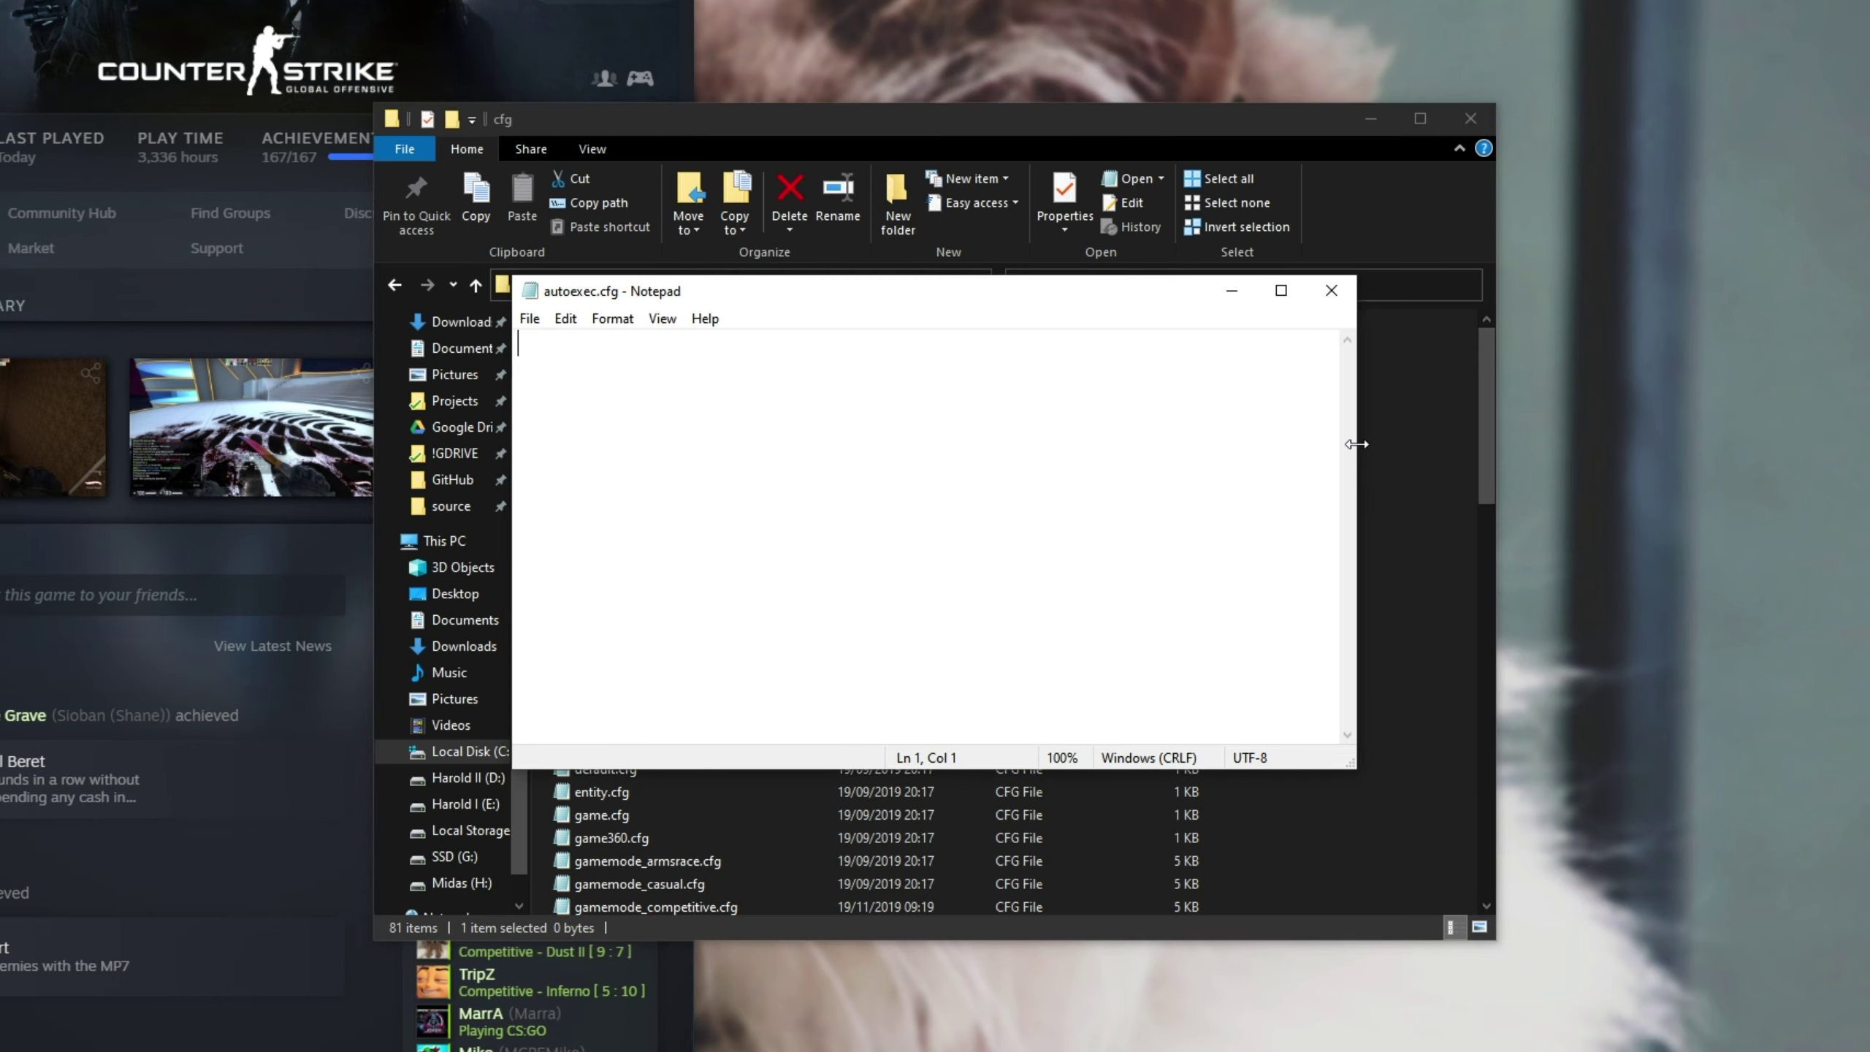
{"action": "left_click_drag", "start_coordinate": [1354, 442], "coordinate": [1627, 442]}
{"action": "left_click", "coordinate": [1083, 486]}
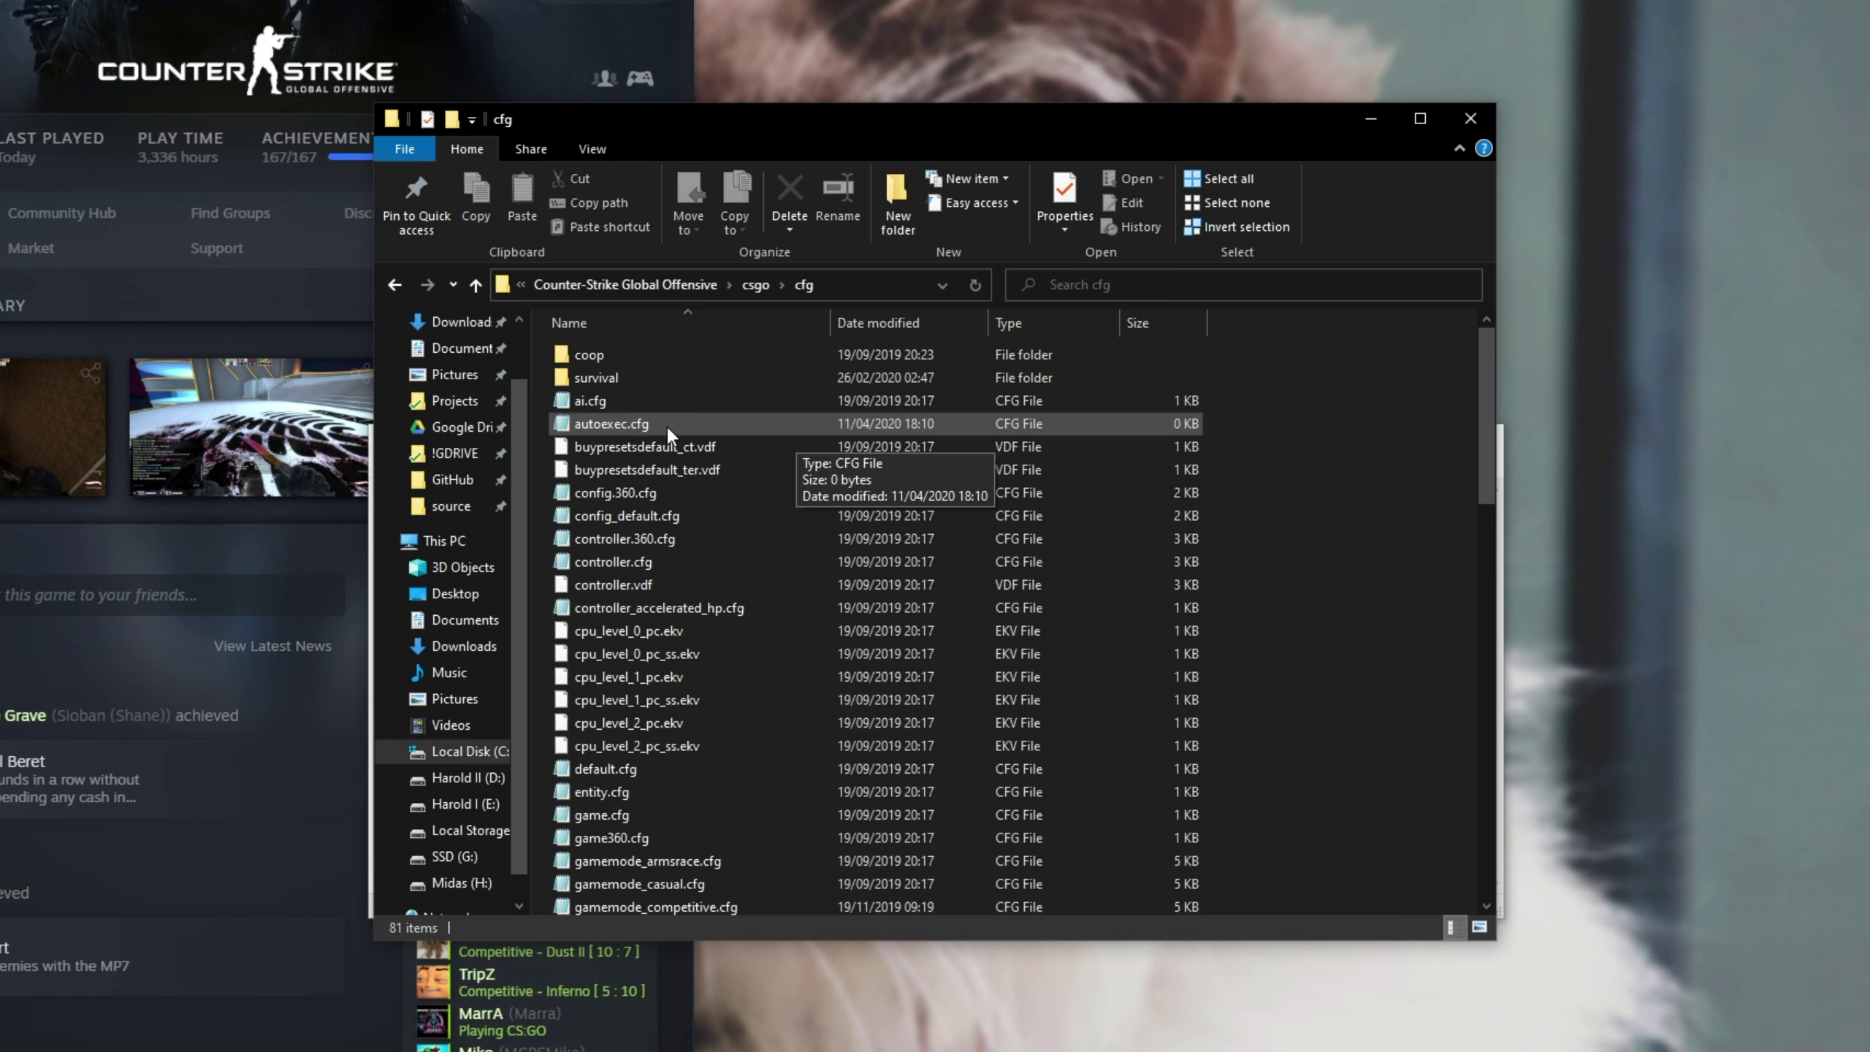
{"action": "left_click", "coordinate": [588, 144]}
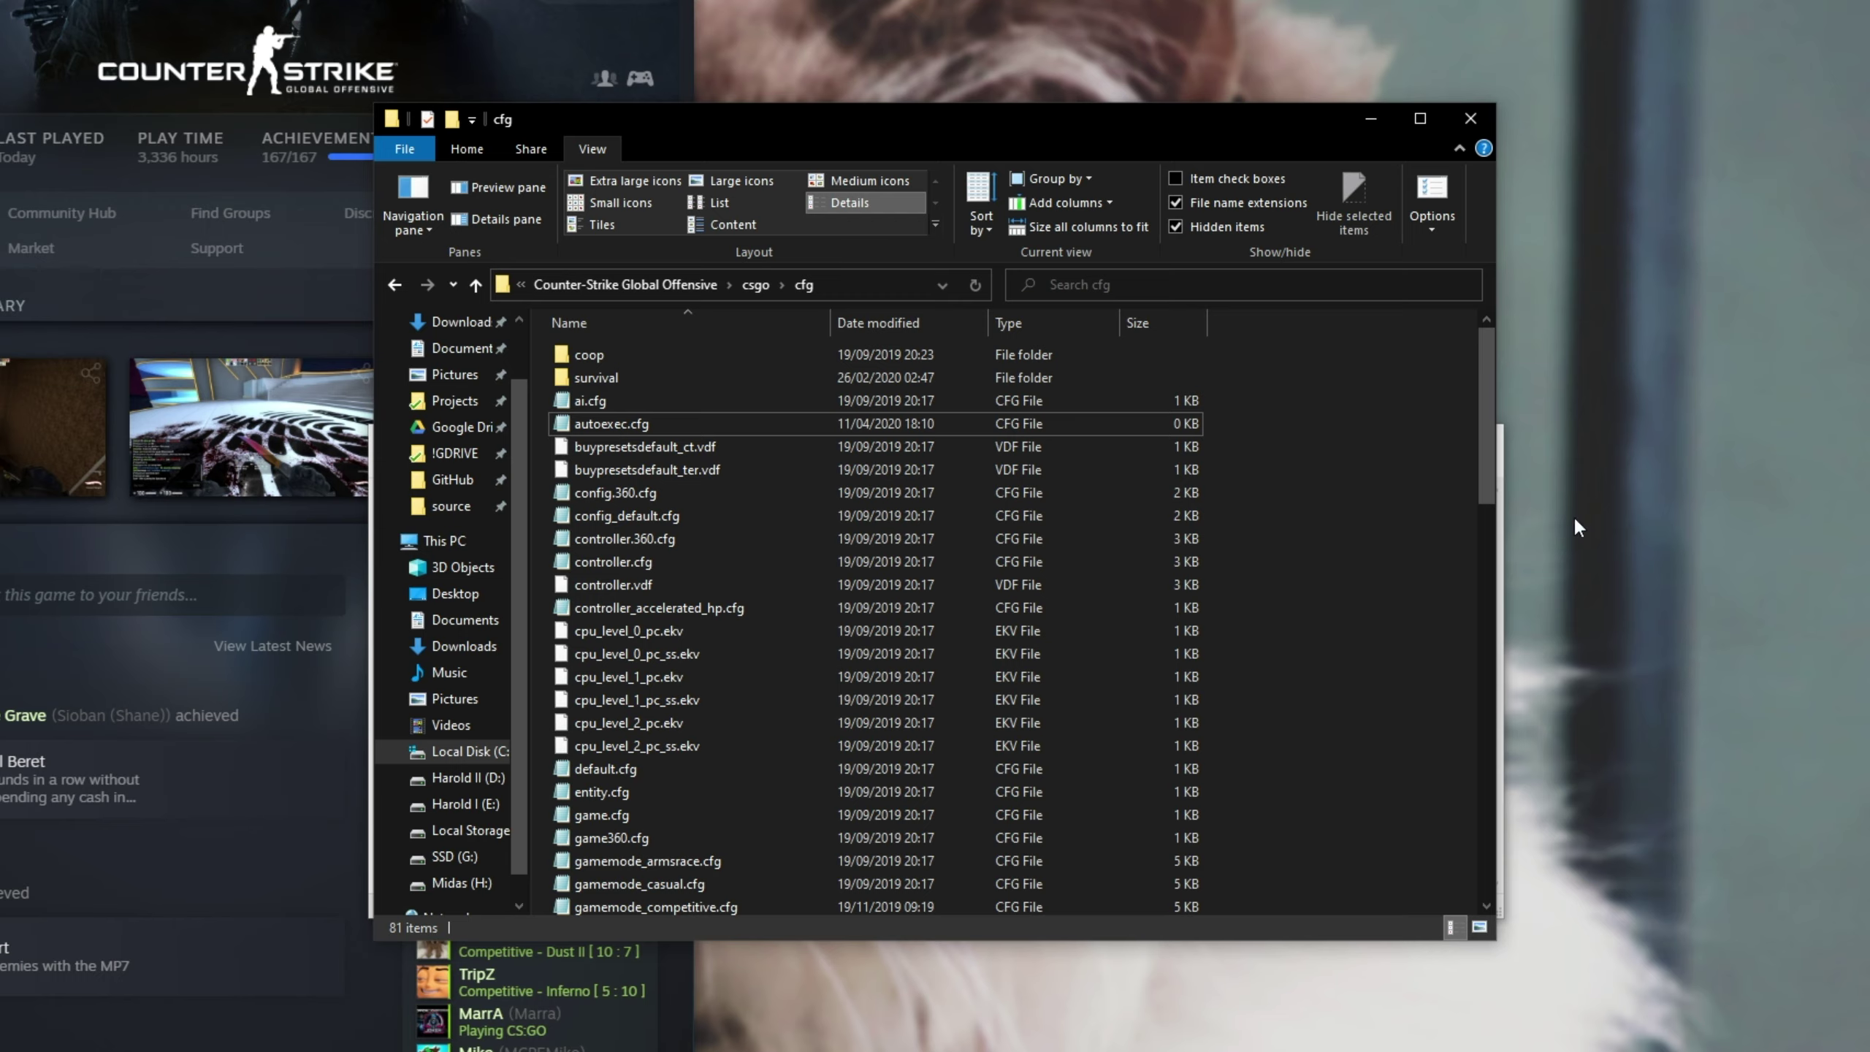
Step: Enter alias browser "gamemenucommand openserverbrowser" in autoexec.cfg, then save and close the file
{"action": "key", "text": "Return"}
{"action": "type", "text": "alias browser \"gamemenucommand openserverbrowser\""}
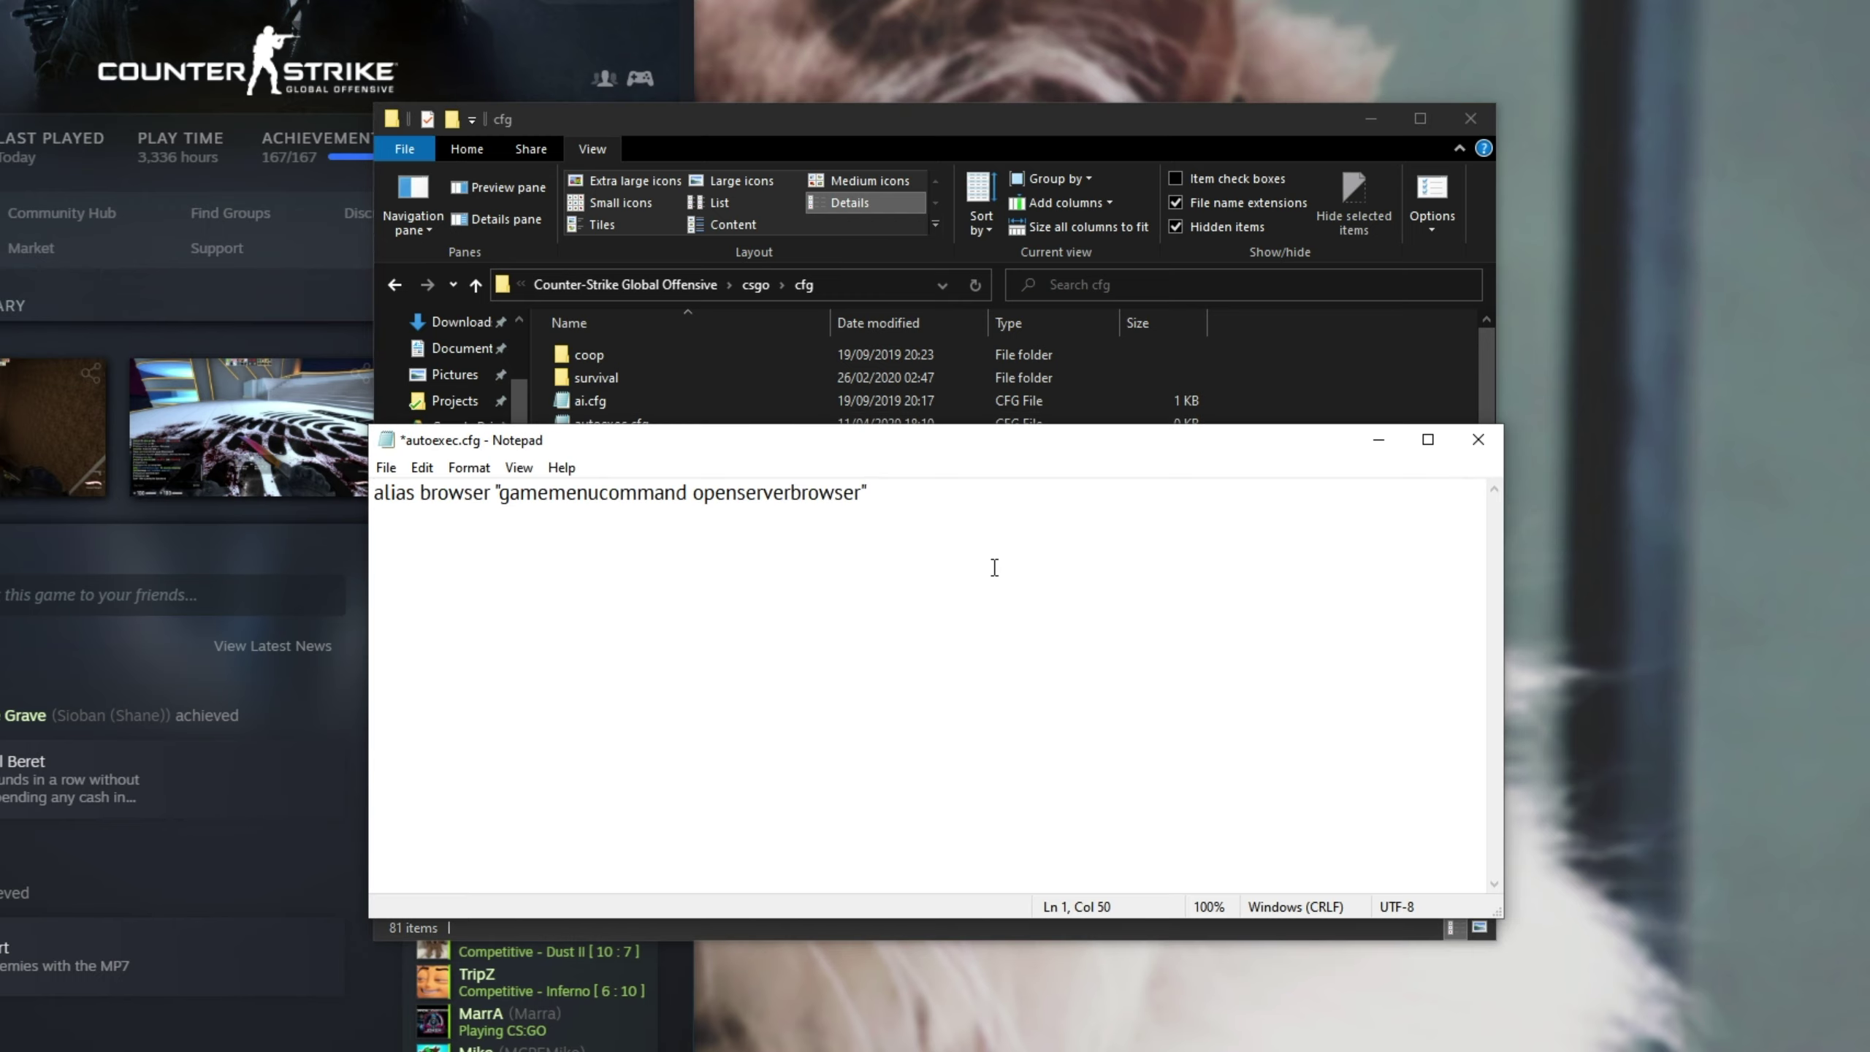
{"action": "left_click", "coordinate": [406, 500]}
{"action": "left_click", "coordinate": [500, 492]}
{"action": "left_click", "coordinate": [867, 490]}
{"action": "key", "text": "ctrl+s"}
{"action": "left_click", "coordinate": [1479, 440]}
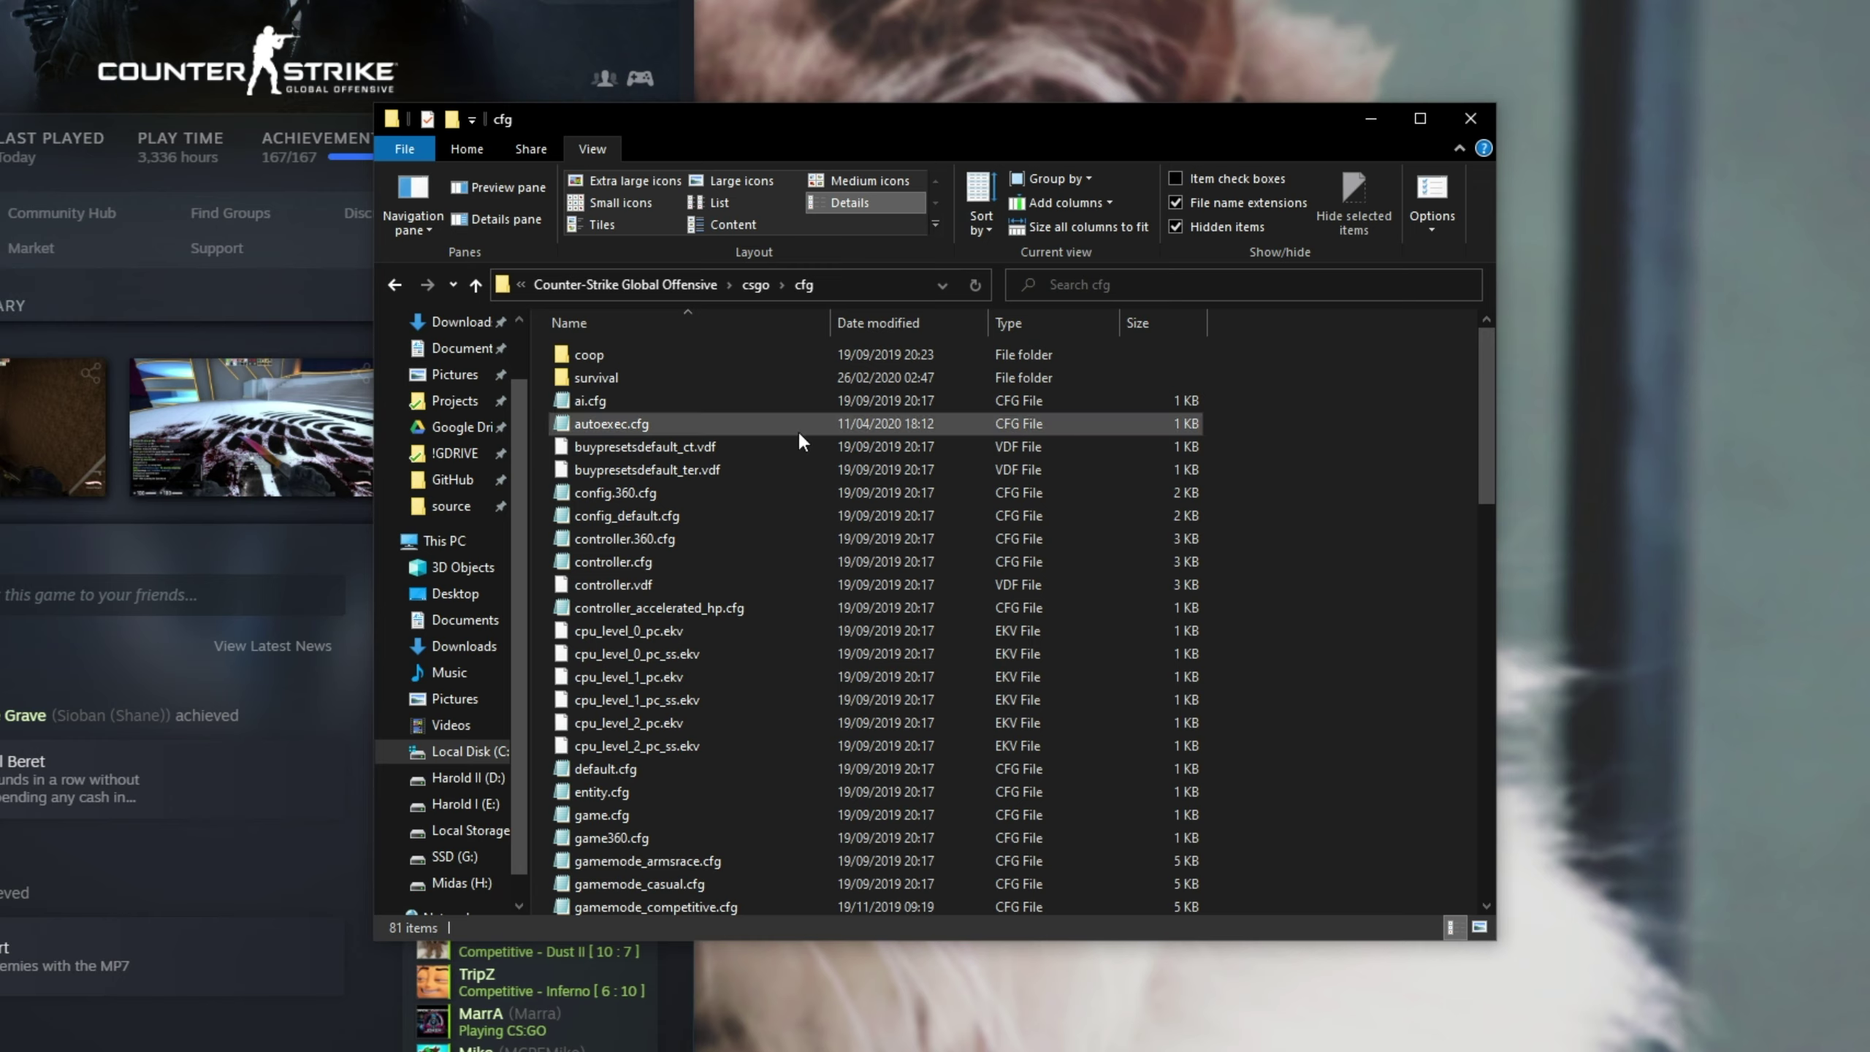
{"action": "left_click", "coordinate": [655, 423]}
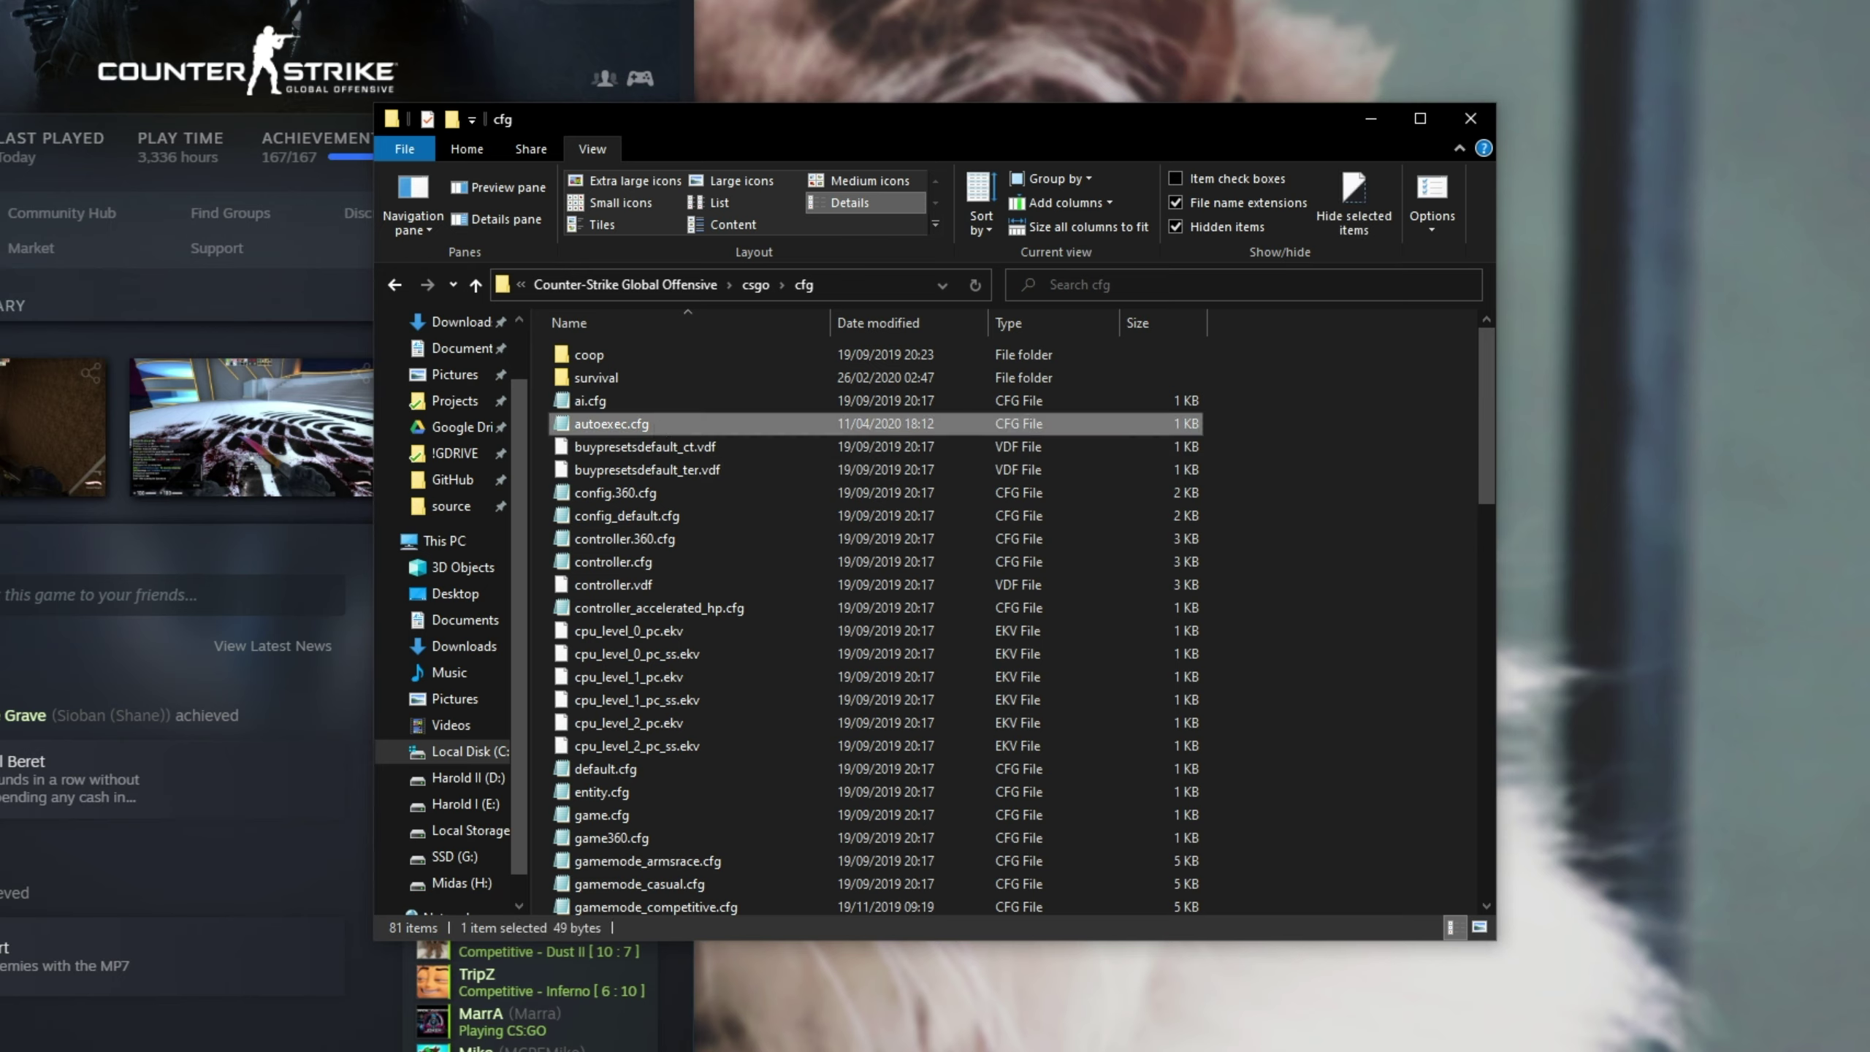
{"action": "key", "text": "Return"}
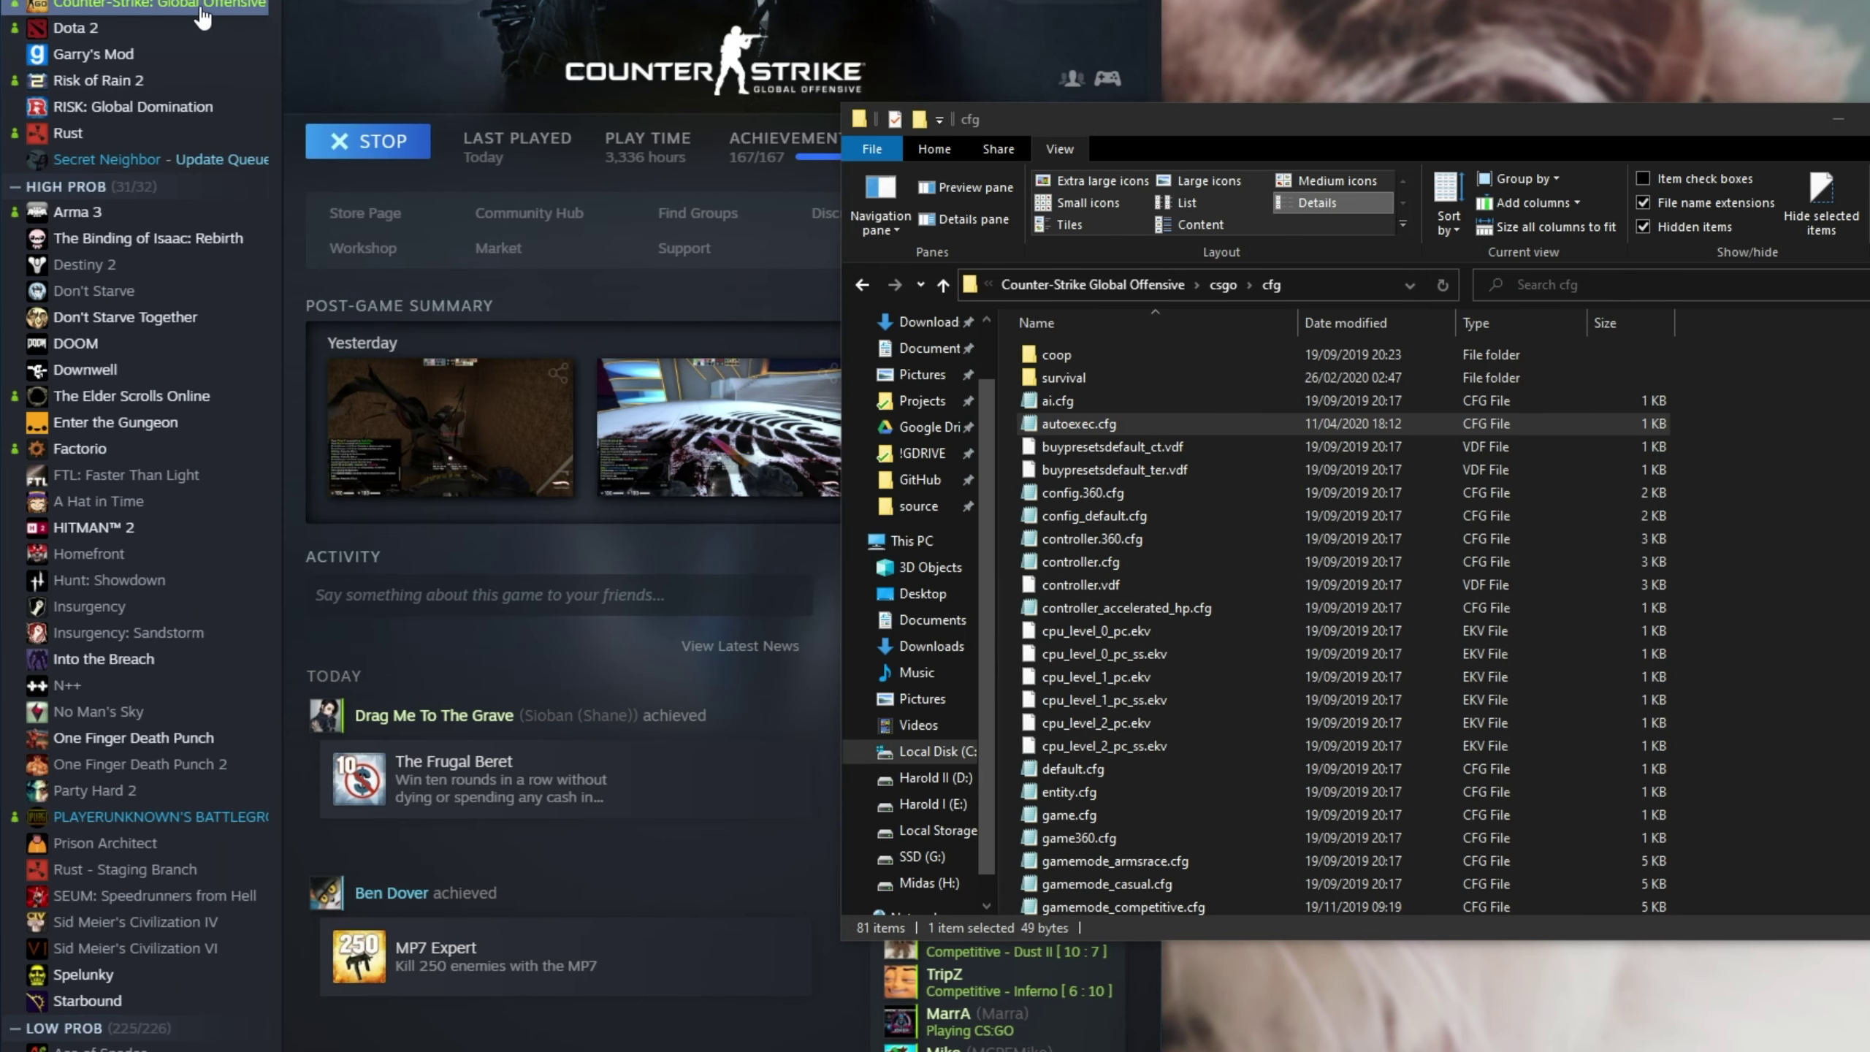
Step: Append +exec autoexec to Counter-Strike: Global Offensive's launch options in Steam and close its properties
{"action": "left_click", "coordinate": [204, 14]}
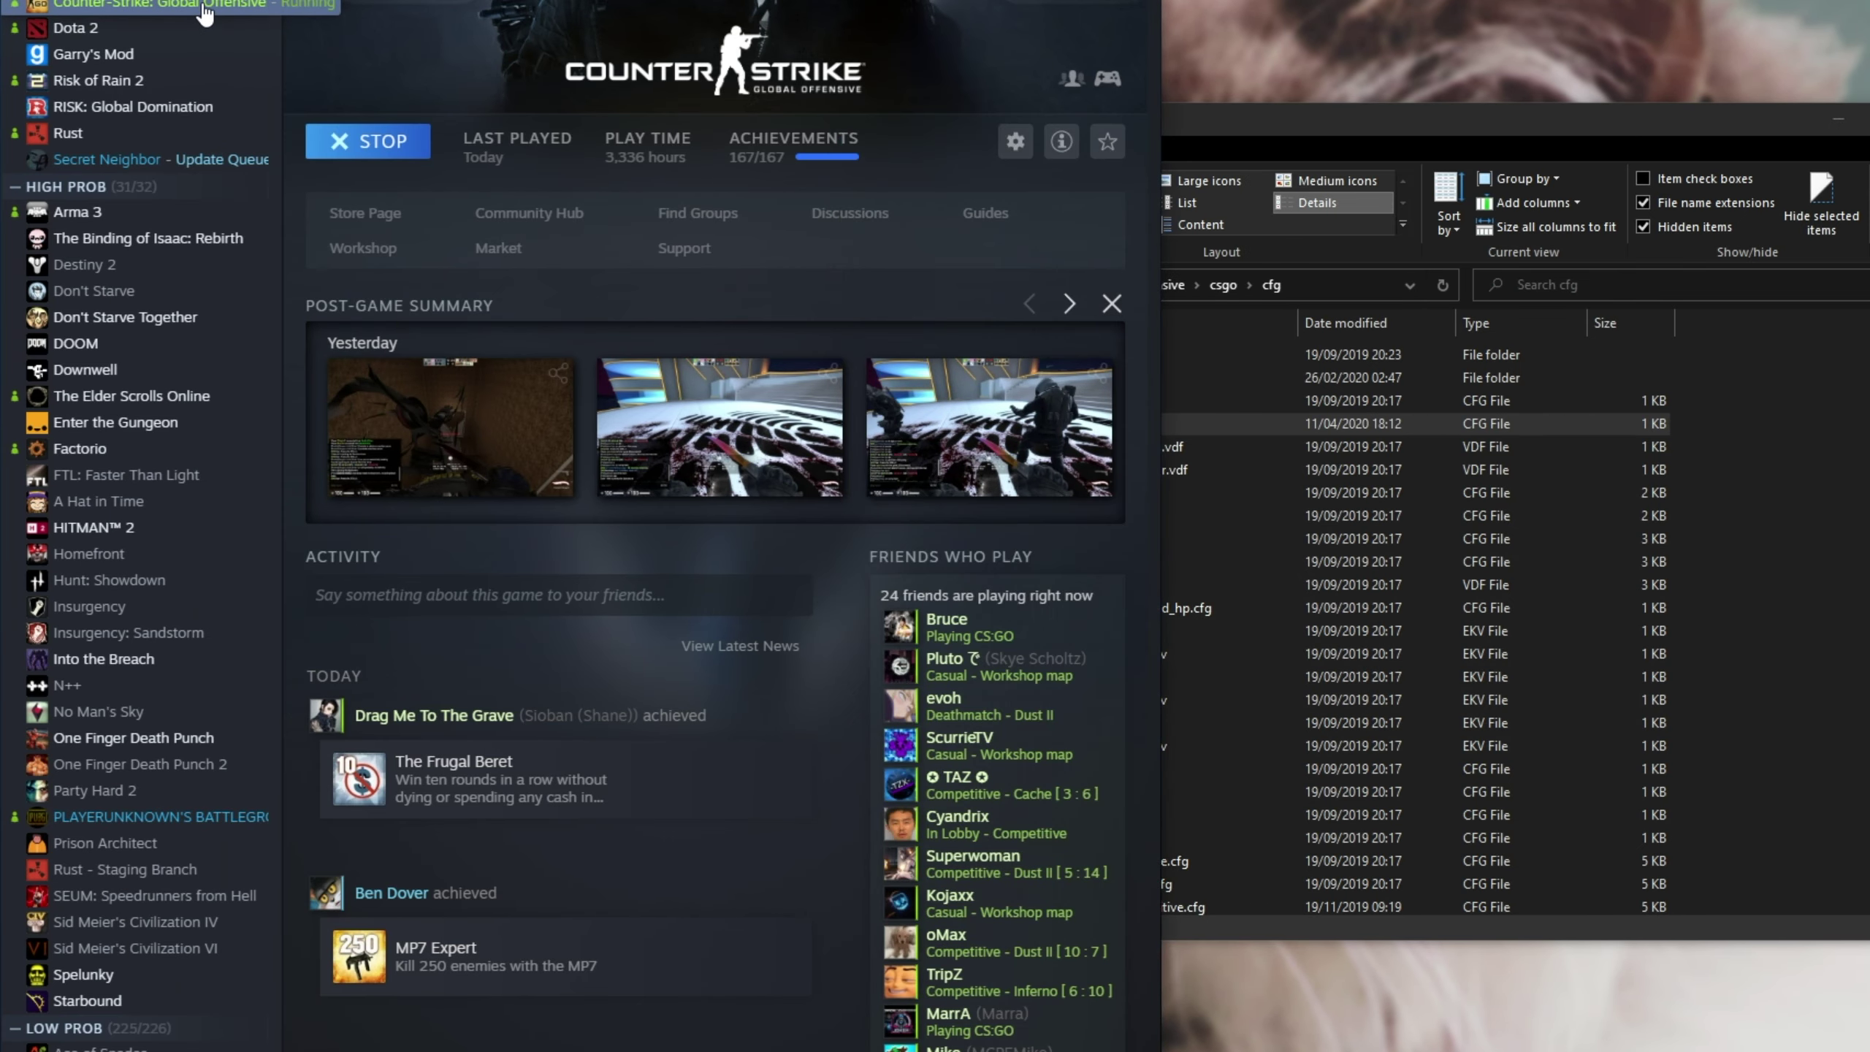
{"action": "right_click", "coordinate": [205, 13]}
{"action": "left_click", "coordinate": [243, 183]}
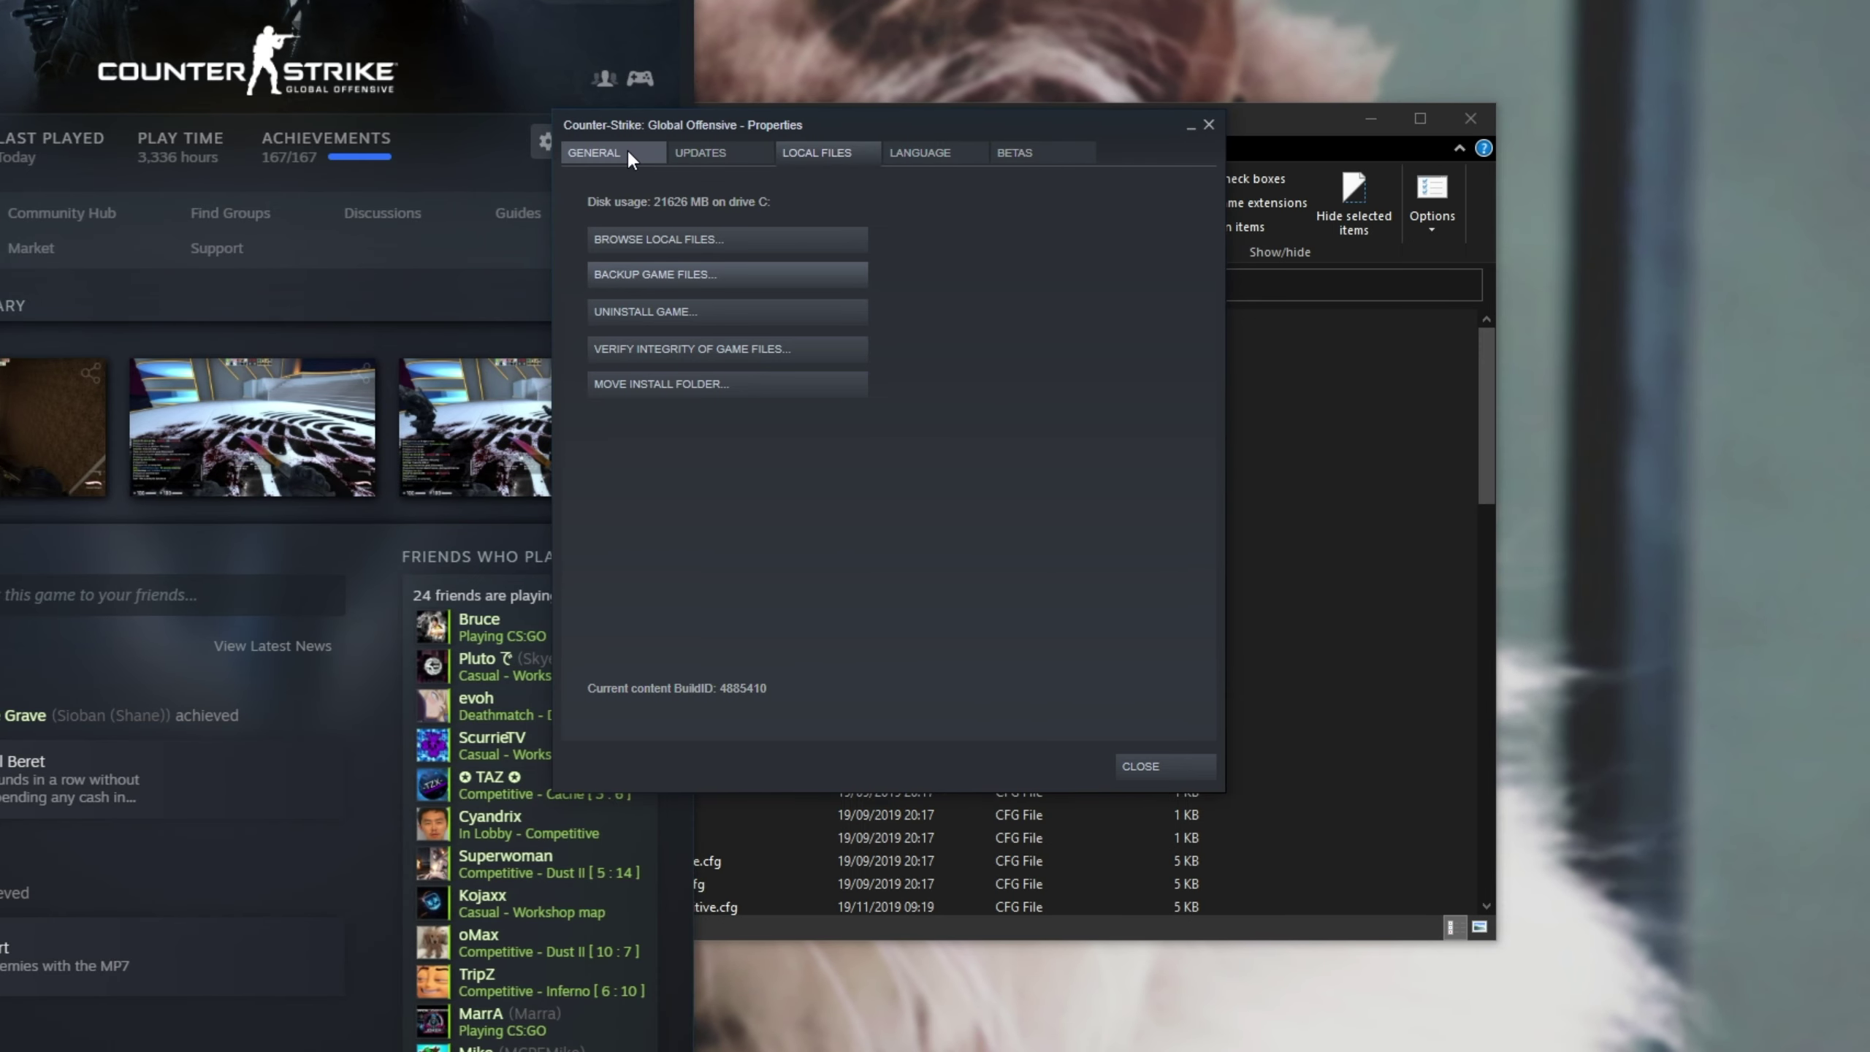
{"action": "left_click", "coordinate": [1096, 150]}
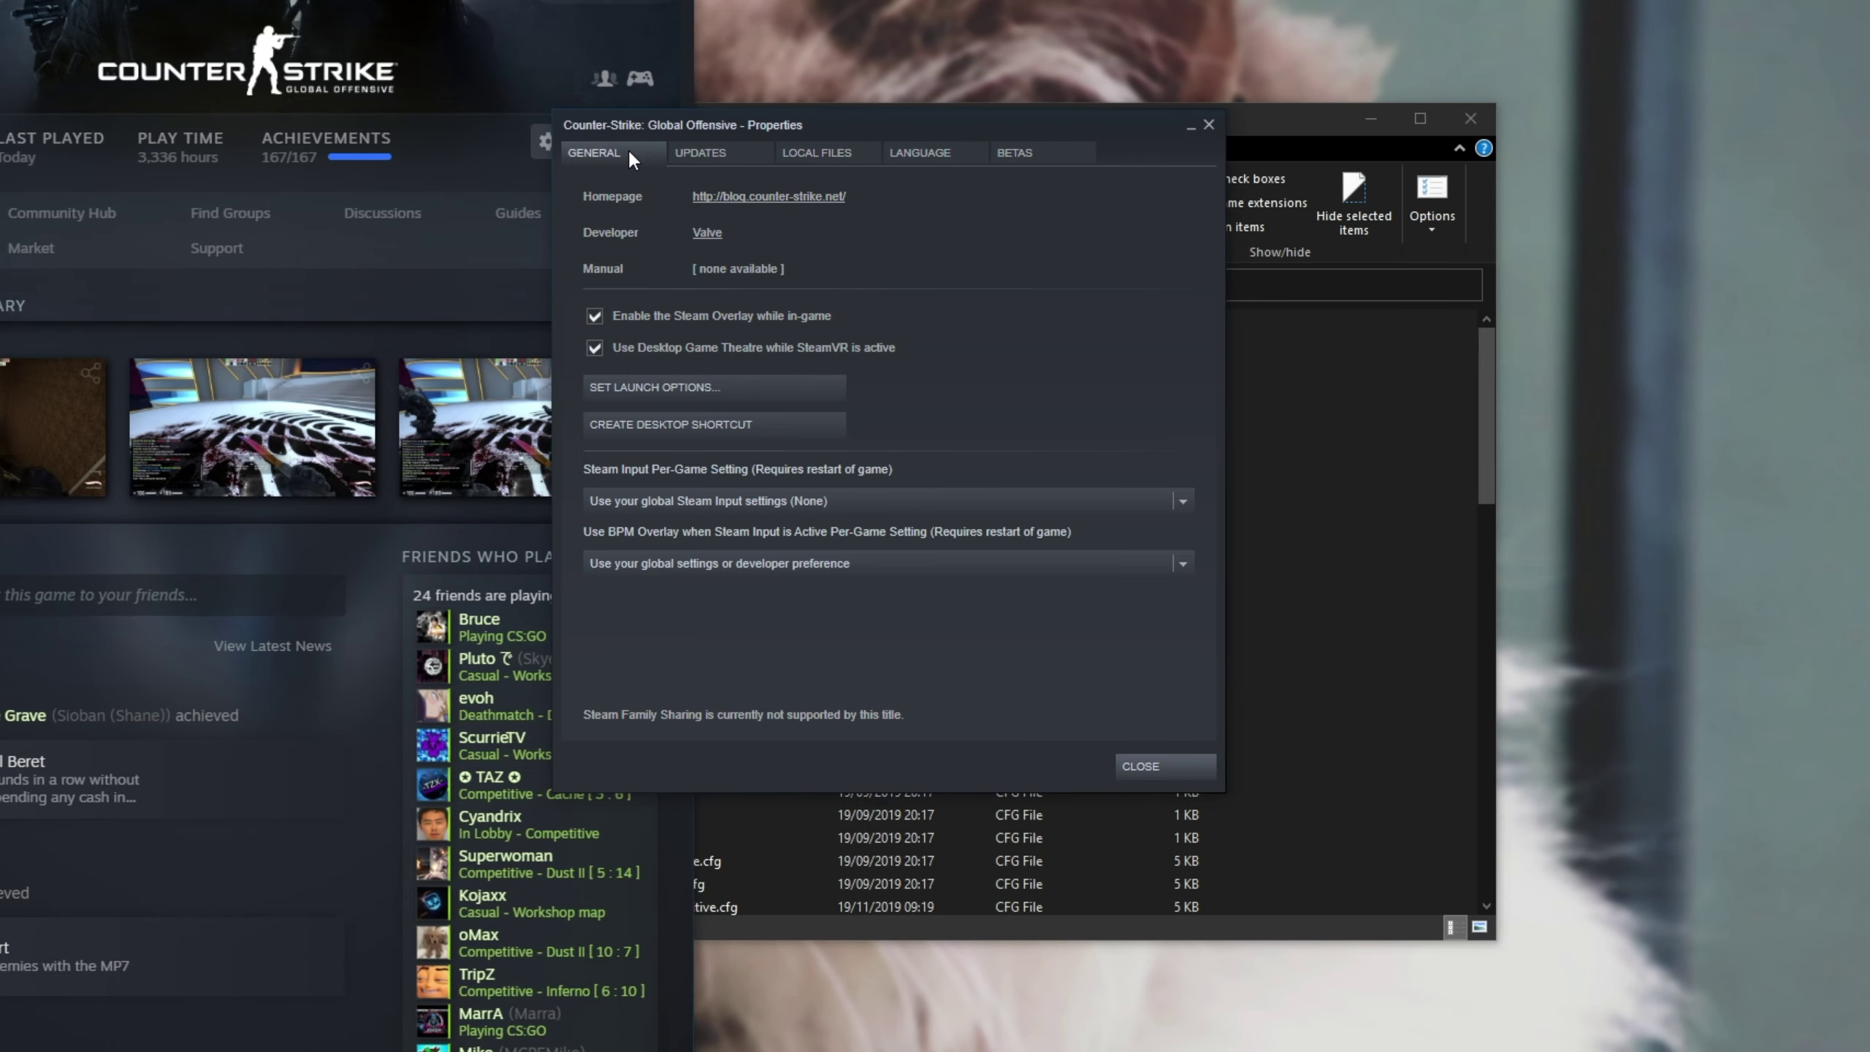
{"action": "left_click", "coordinate": [722, 390]}
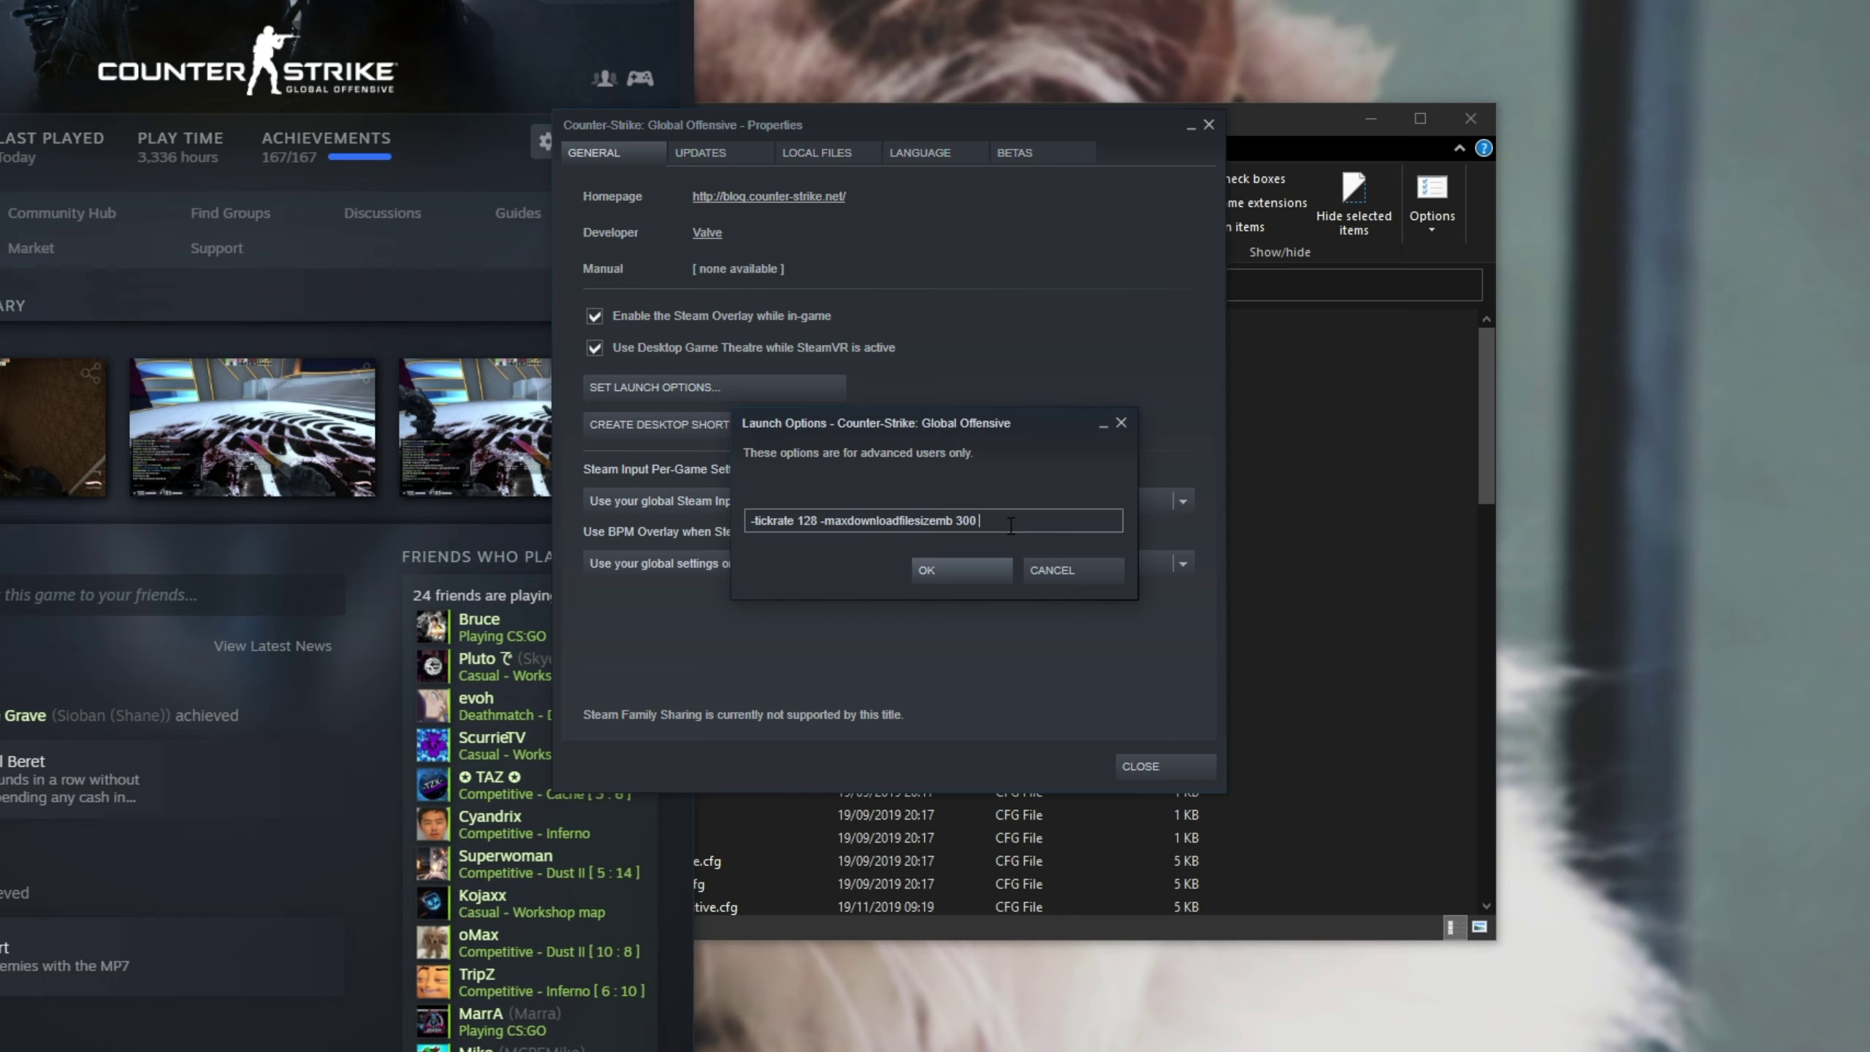
{"action": "type", "text": "+exec autoexec"}
{"action": "left_click", "coordinate": [987, 567]}
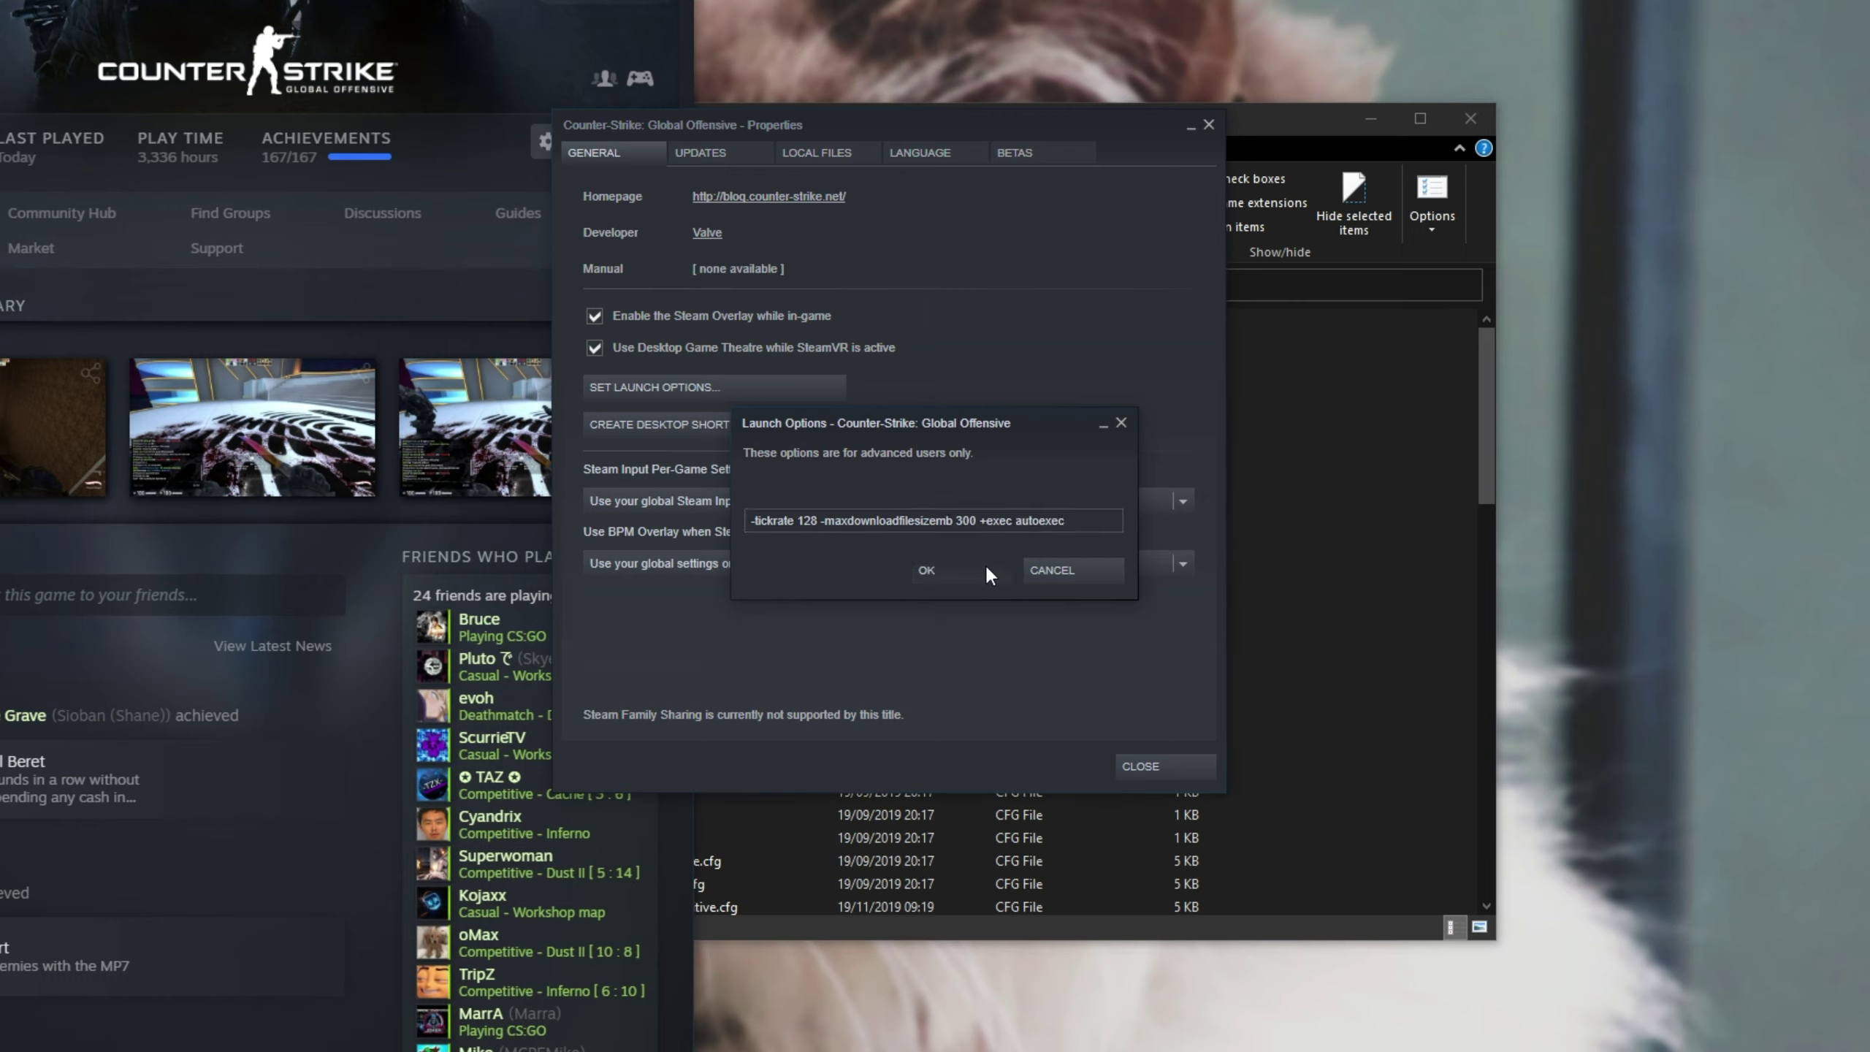
{"action": "left_click", "coordinate": [1140, 767]}
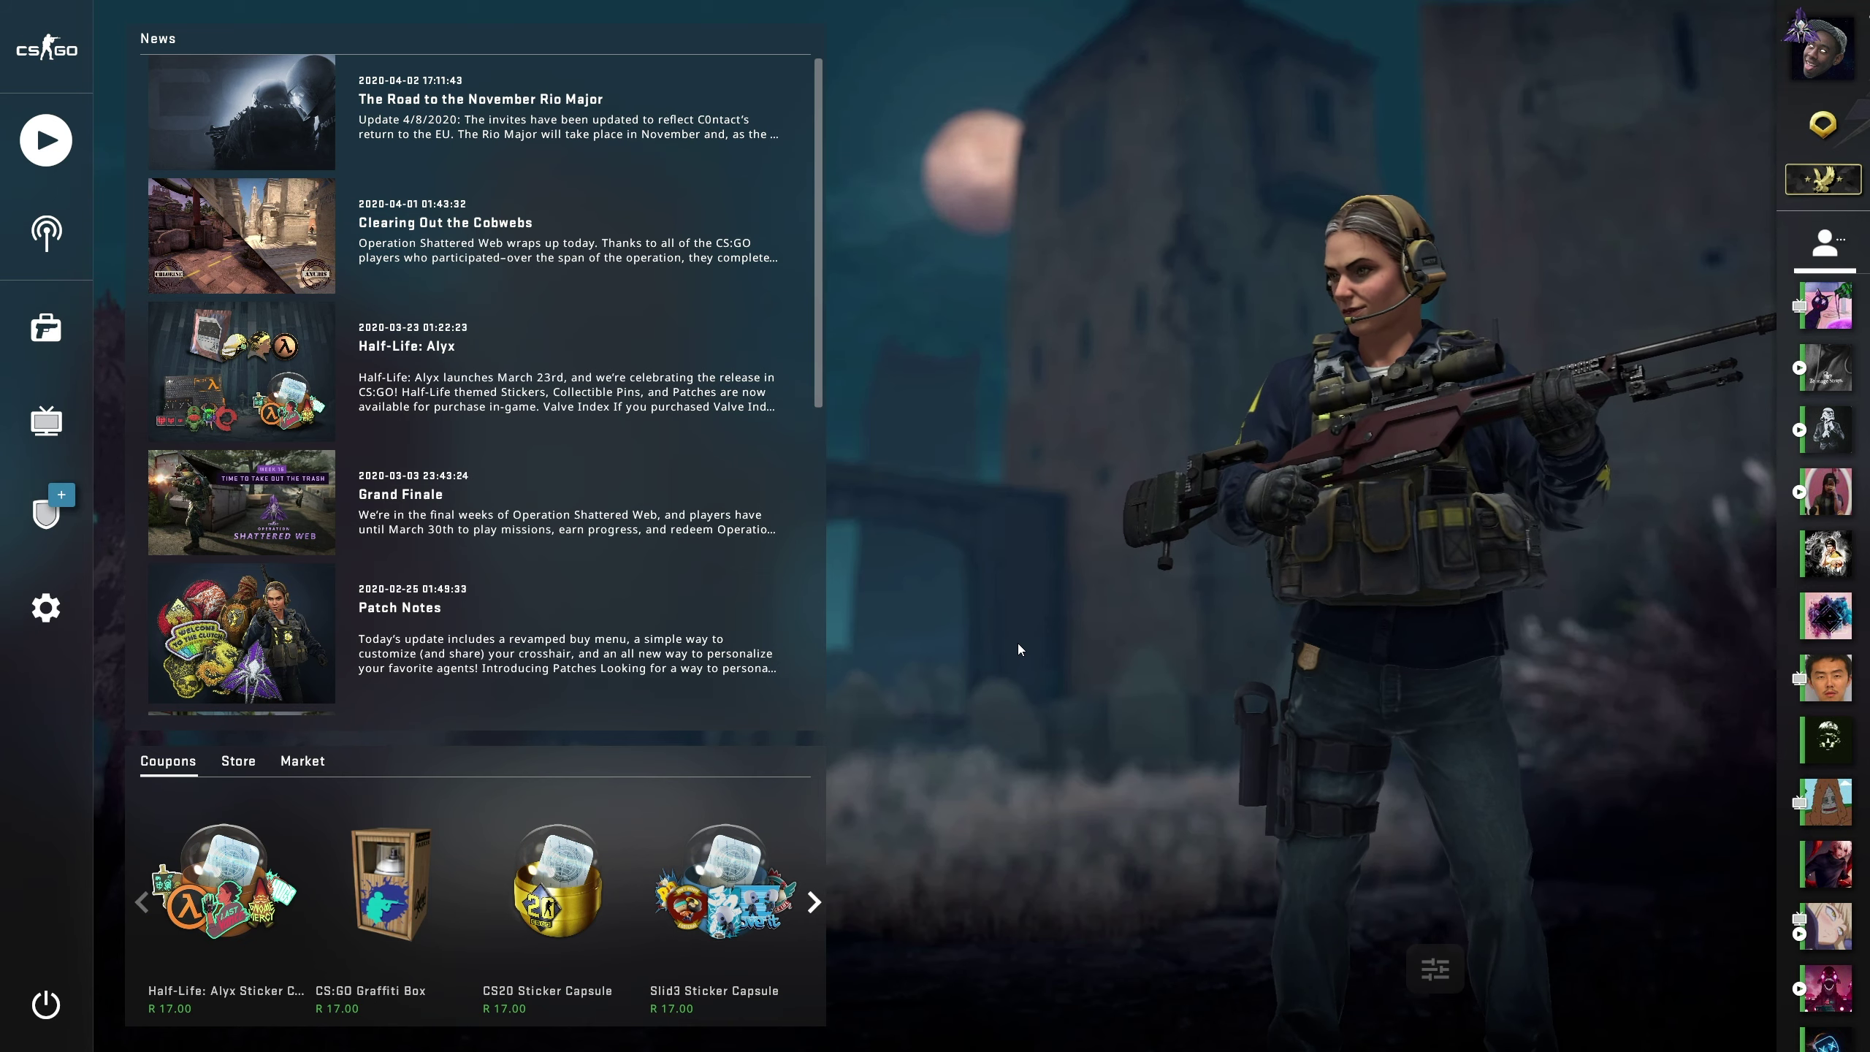
Step: Switch to CS:GO, clear the console and test the browser alias, closing the server list and console when done
{"action": "key", "text": "grave"}
{"action": "type", "text": "clear"}
{"action": "key", "text": "Return"}
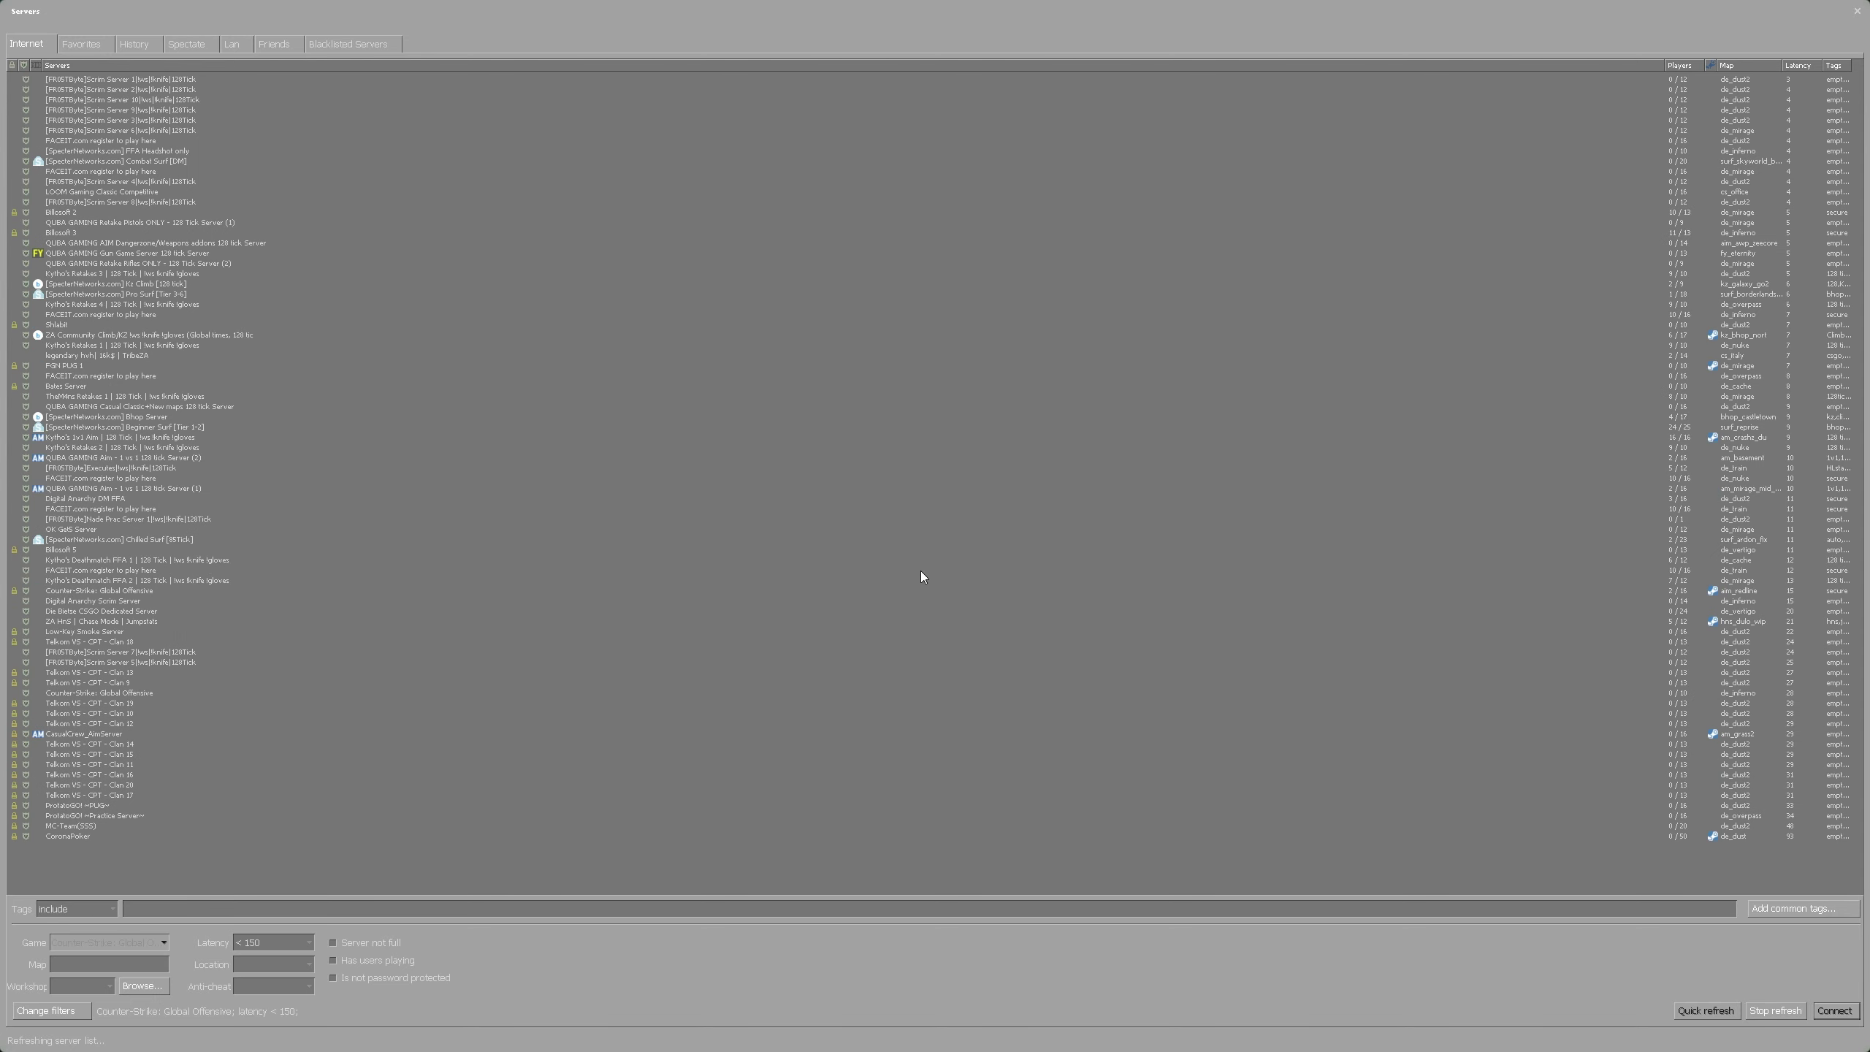
{"action": "left_click", "coordinate": [1858, 13]}
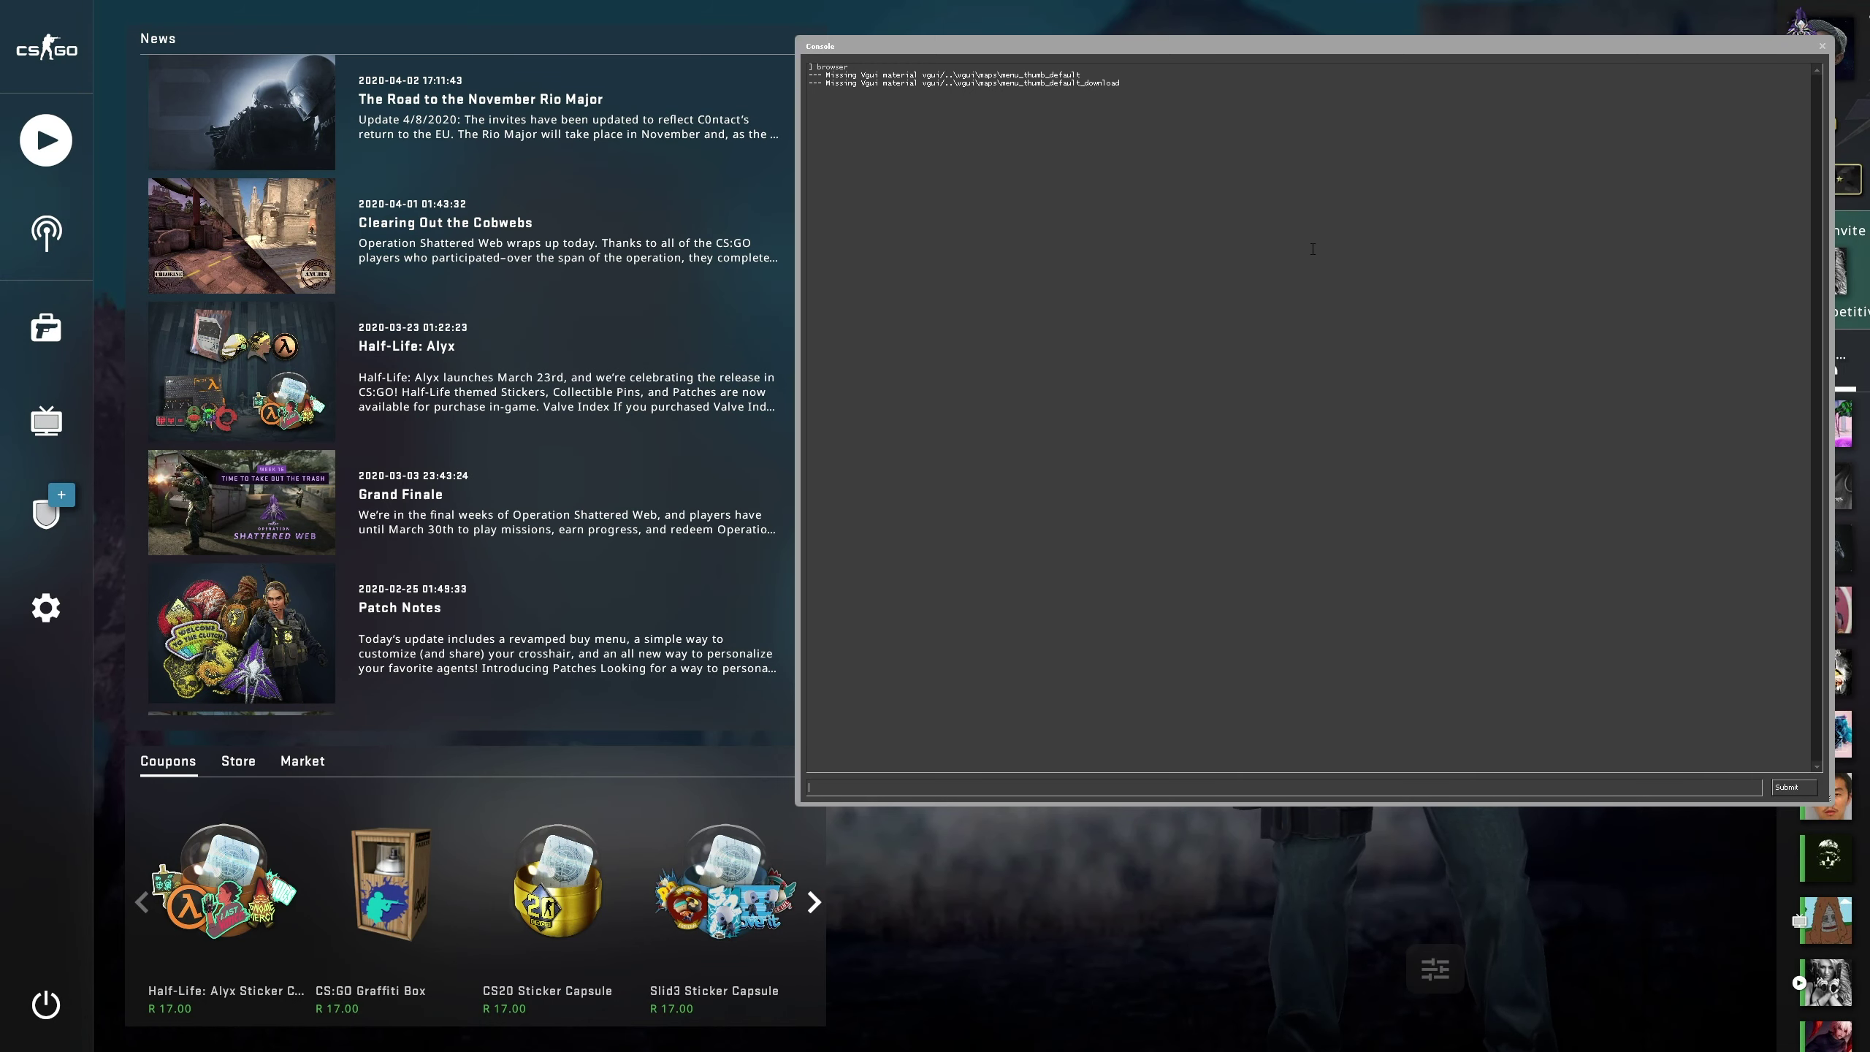
{"action": "key", "text": "grave"}
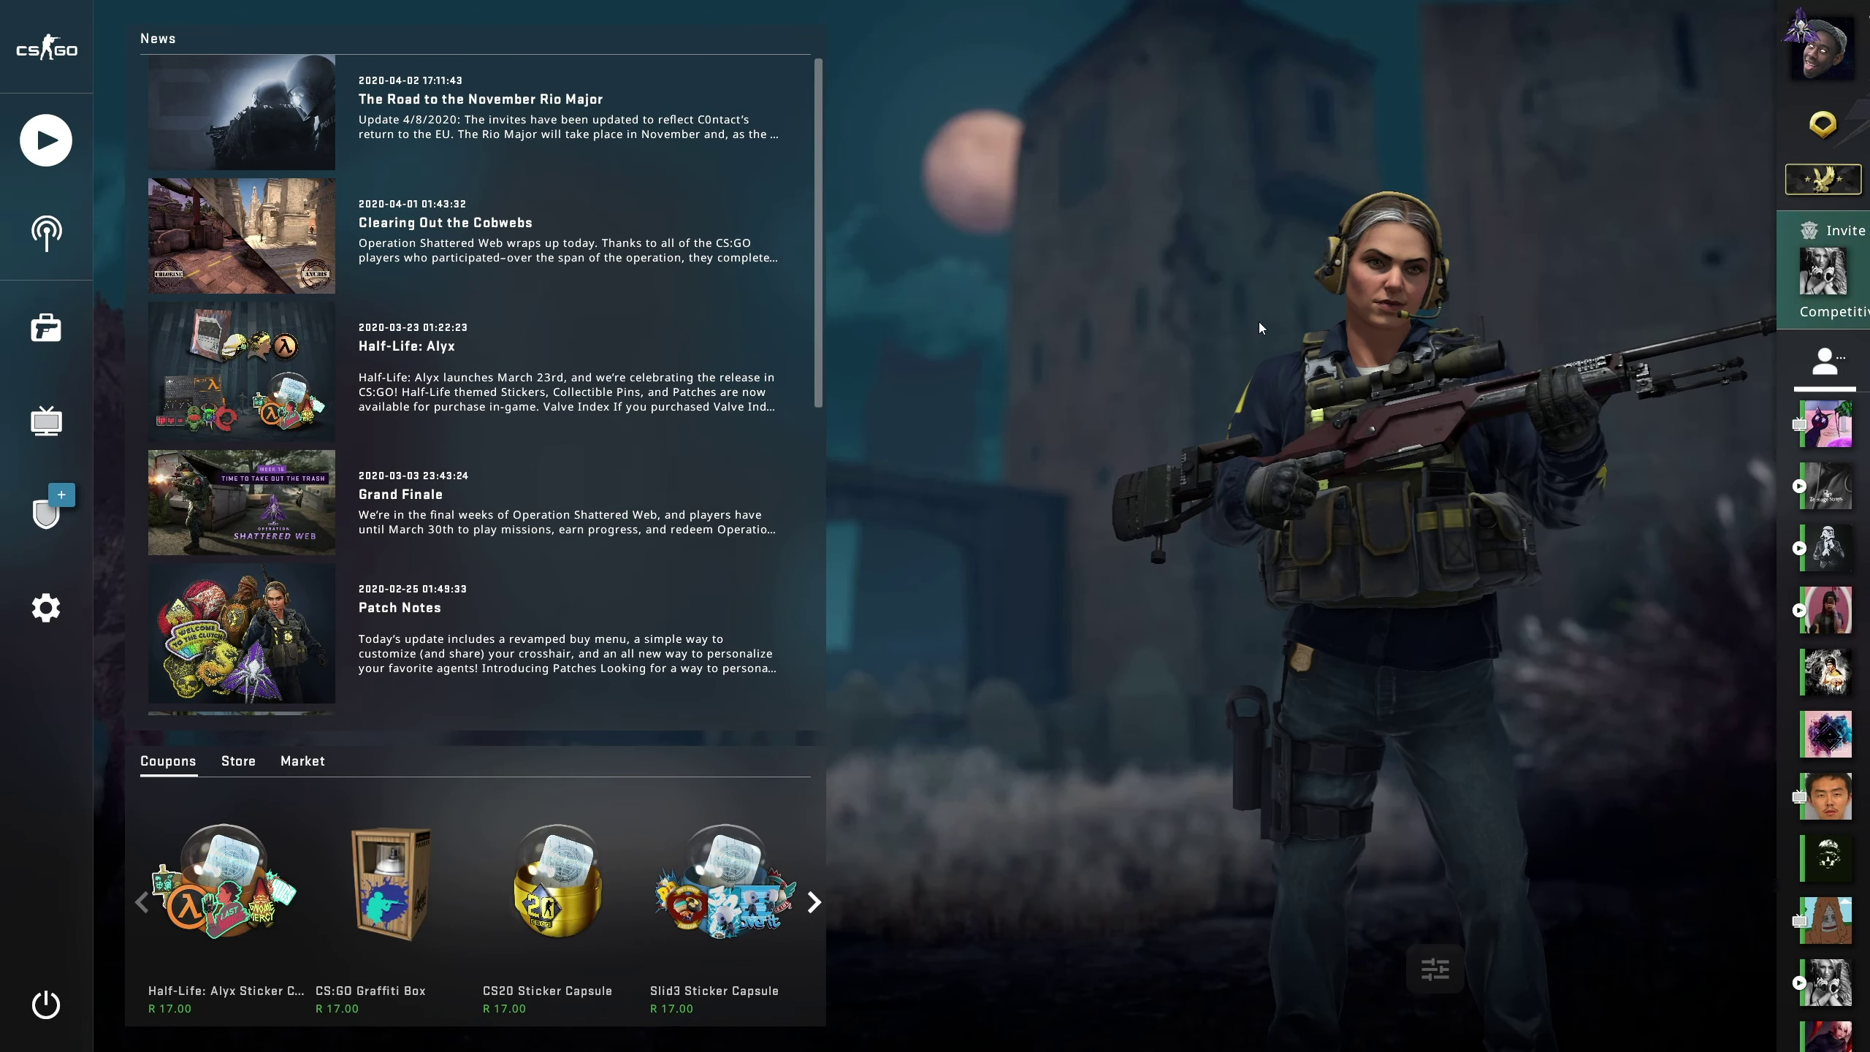